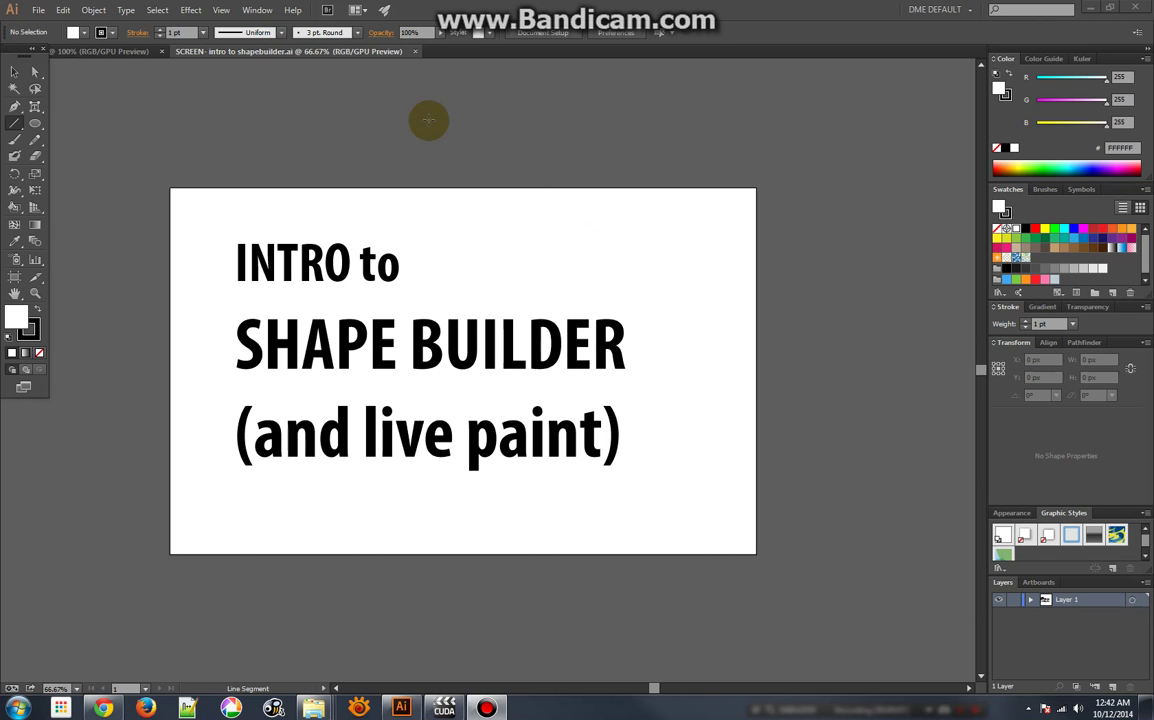
- In Untitled-8, draw concentric circles with the Ellipse tool near the artboard's upper left
click(128, 55)
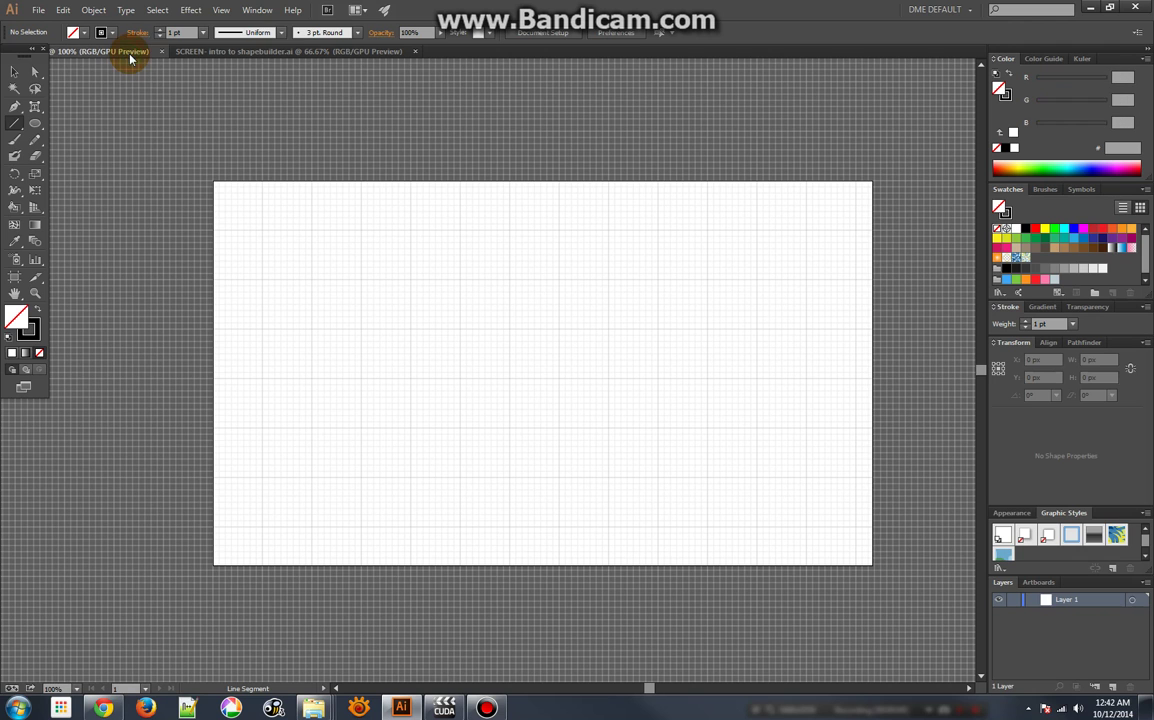
click(38, 122)
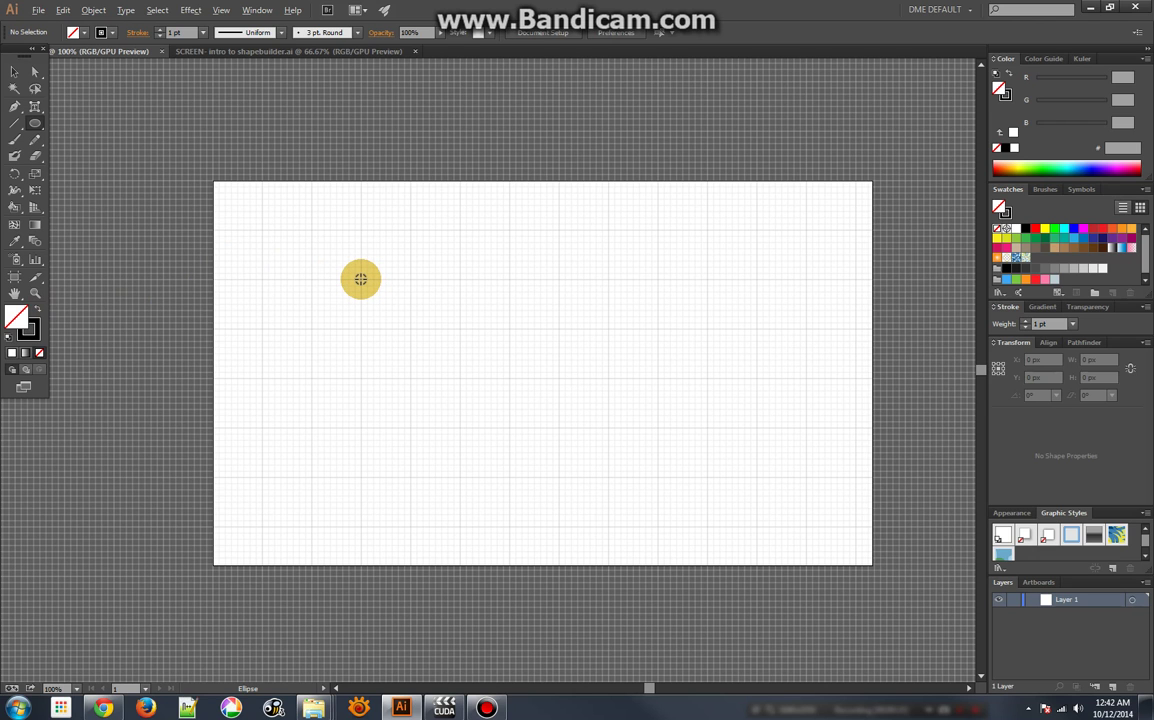
drag(361, 279, 387, 234)
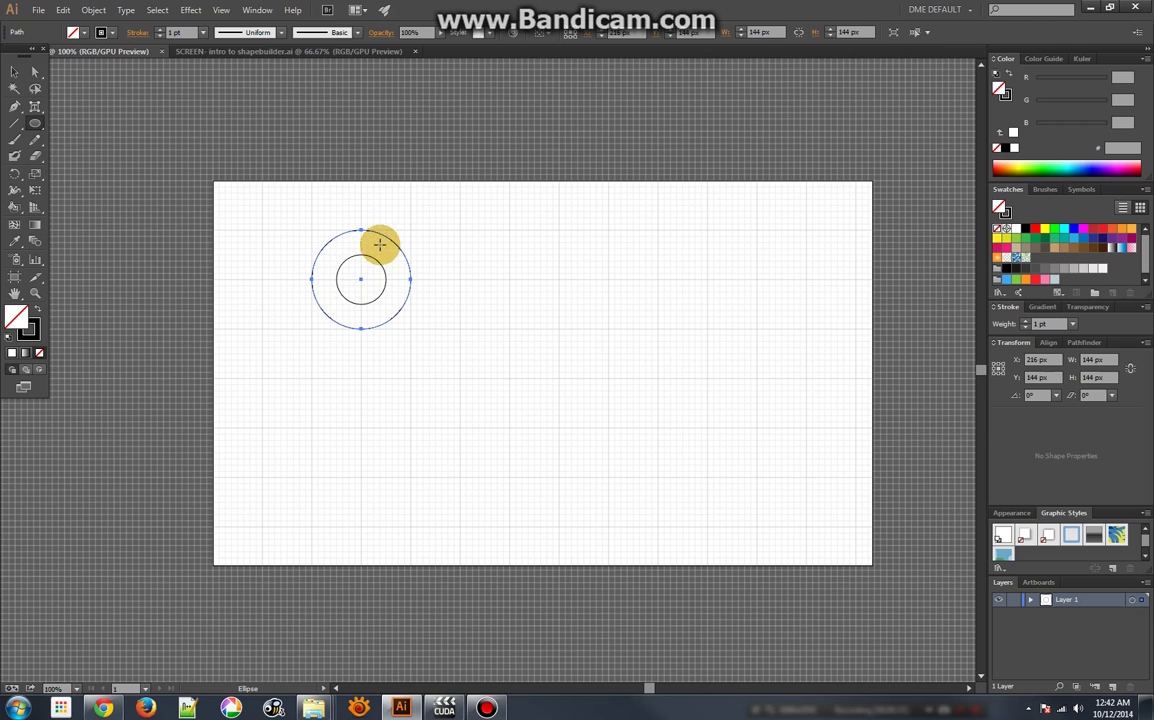
drag(360, 279, 385, 208)
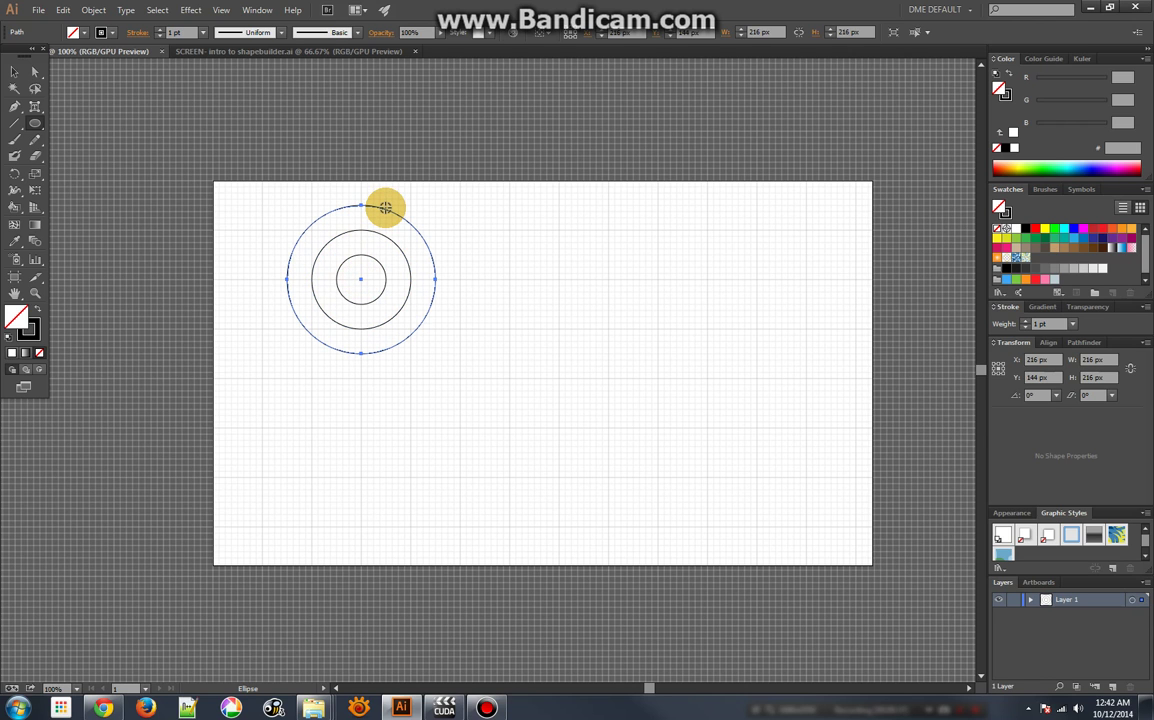
- Give the three circles a white fill, then change their fill to None
click(14, 71)
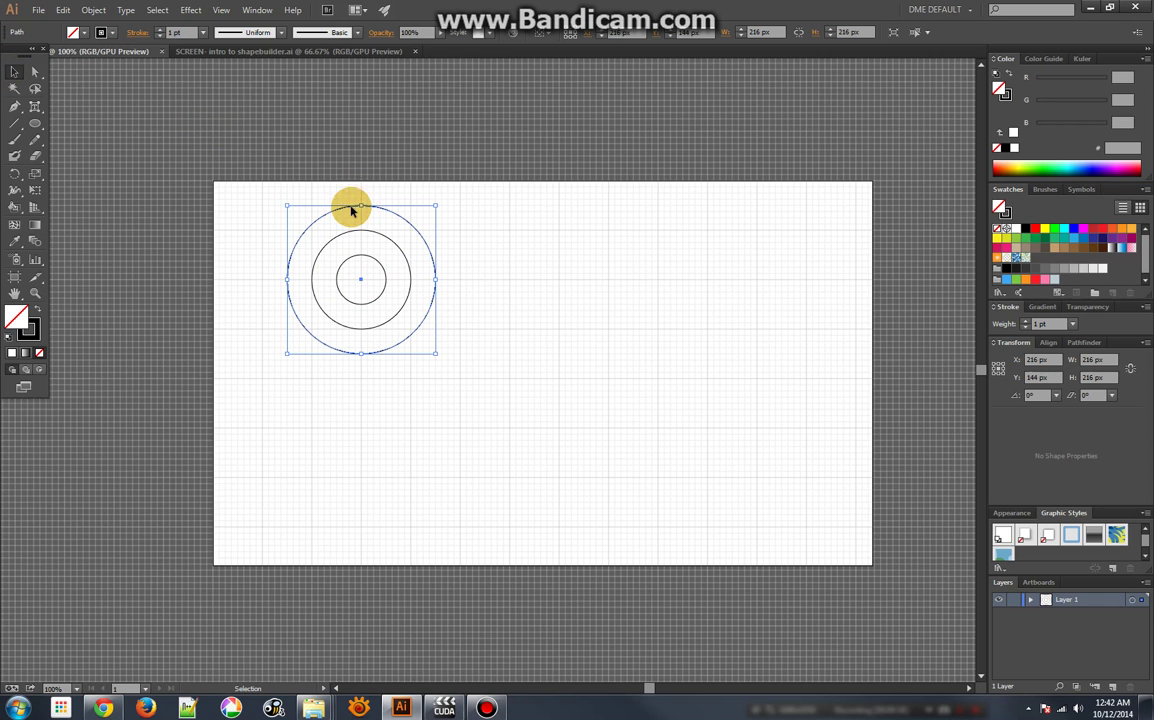
drag(274, 178, 348, 252)
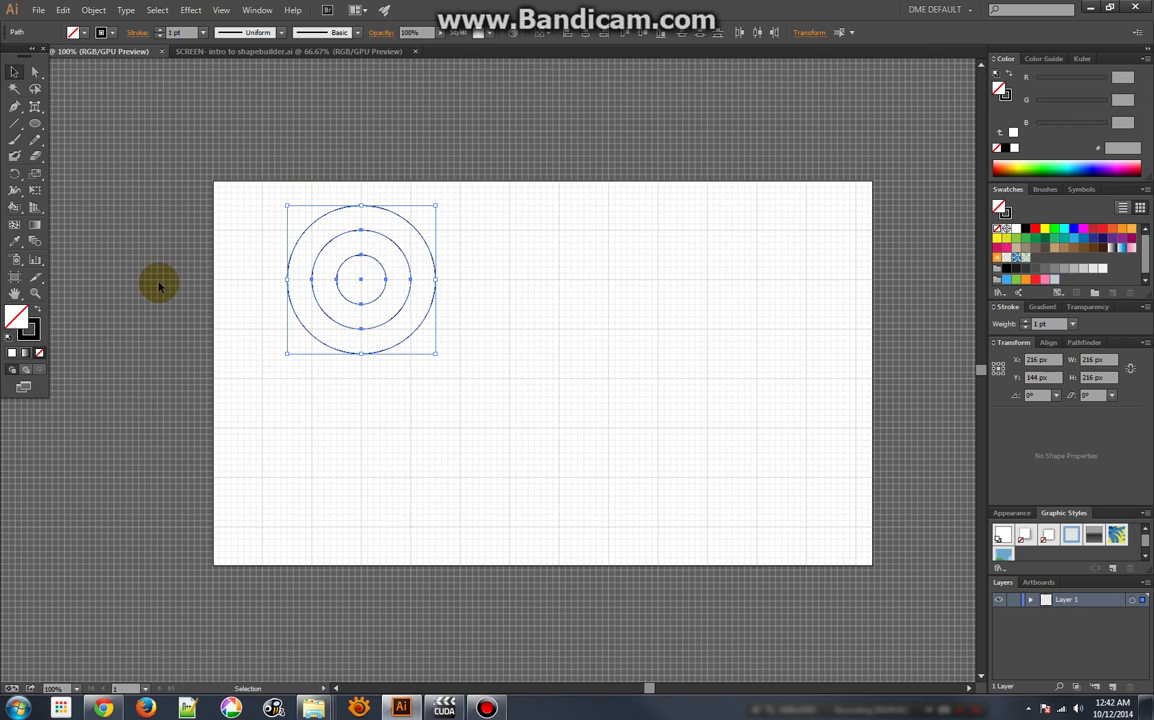
click(15, 316)
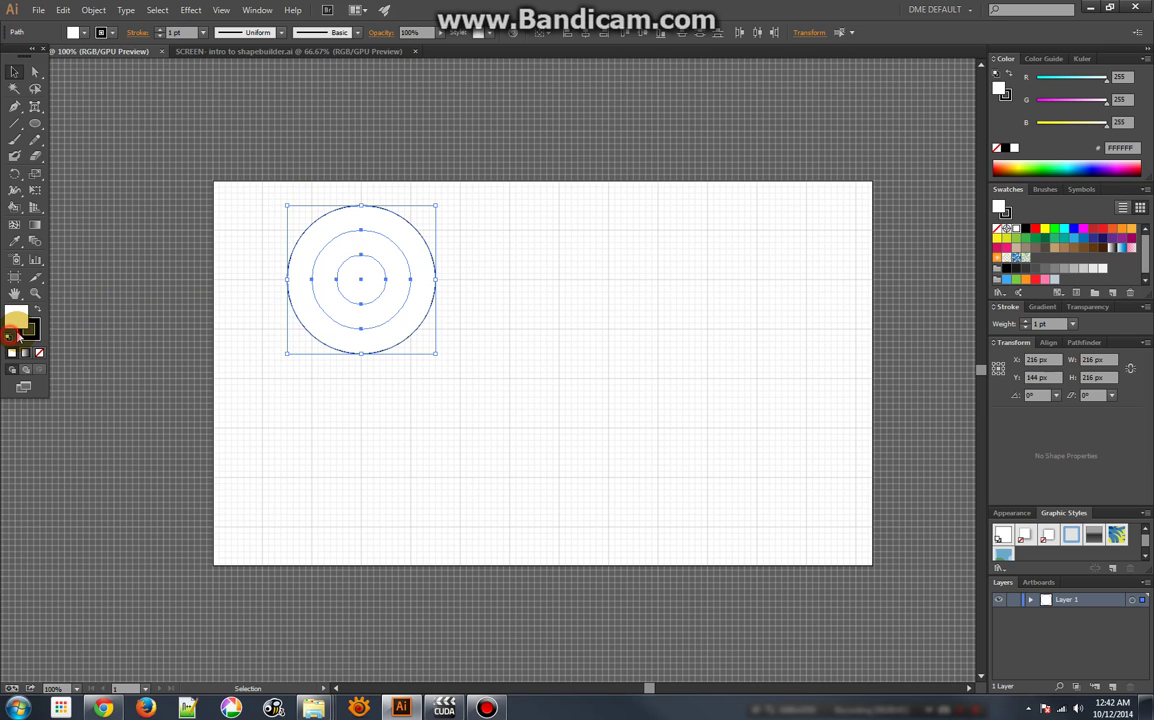
click(278, 324)
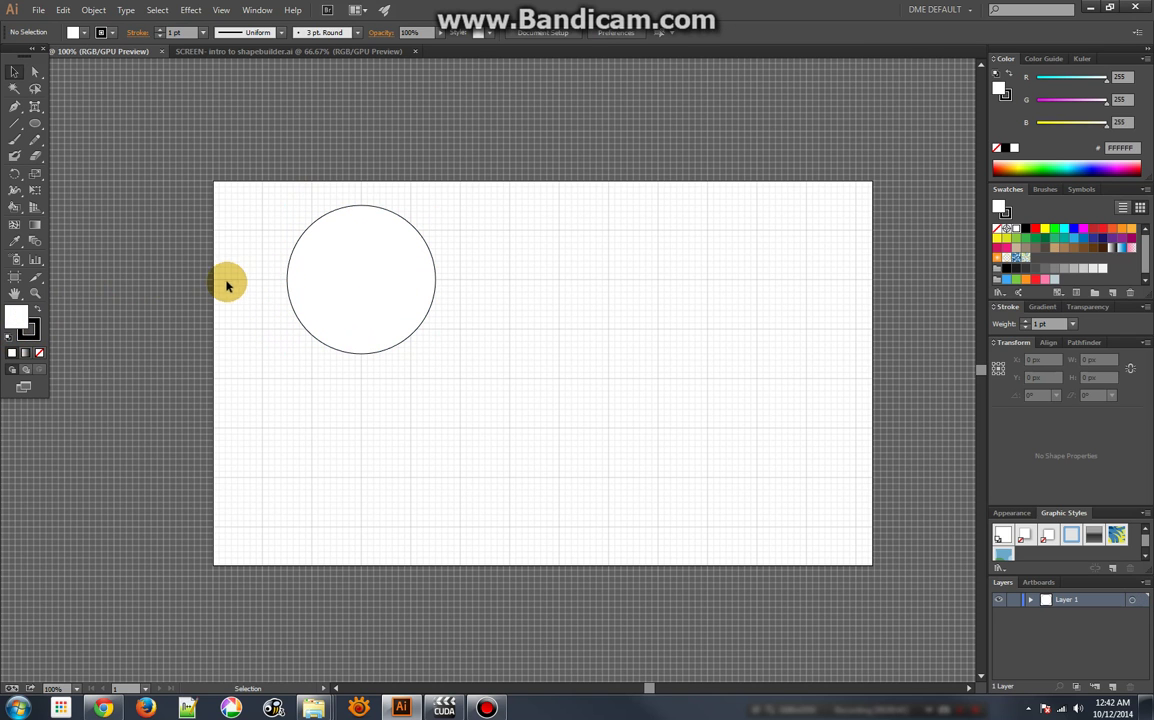
drag(225, 283, 411, 367)
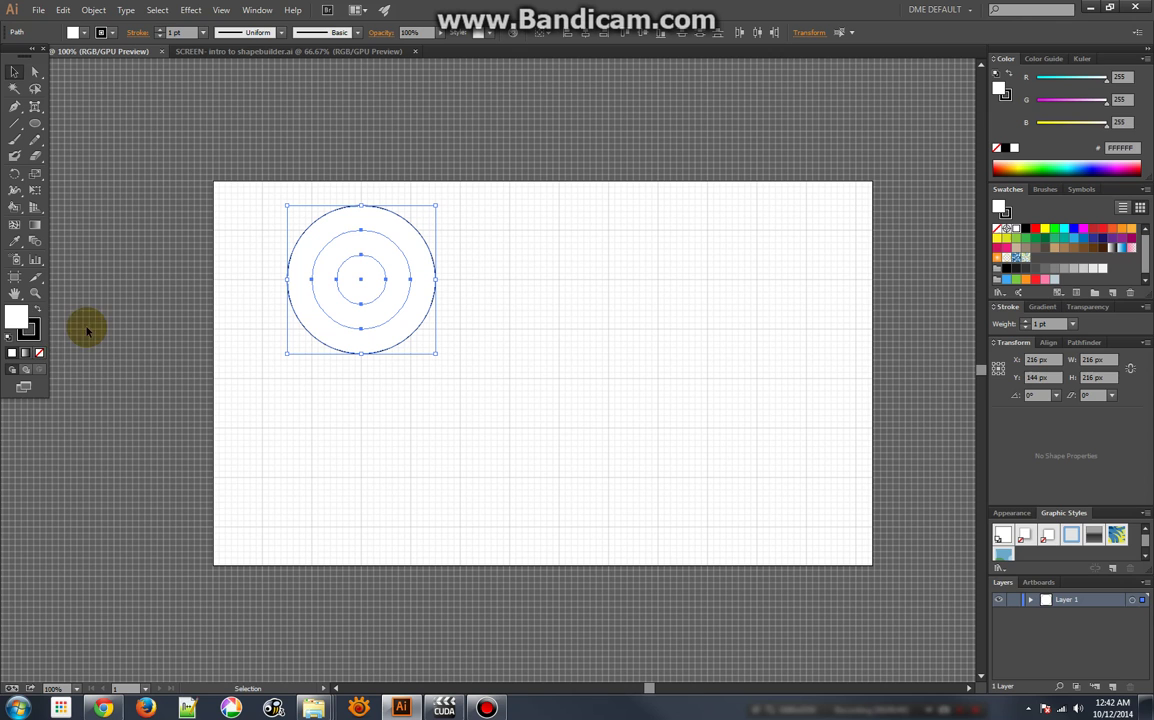
click(40, 354)
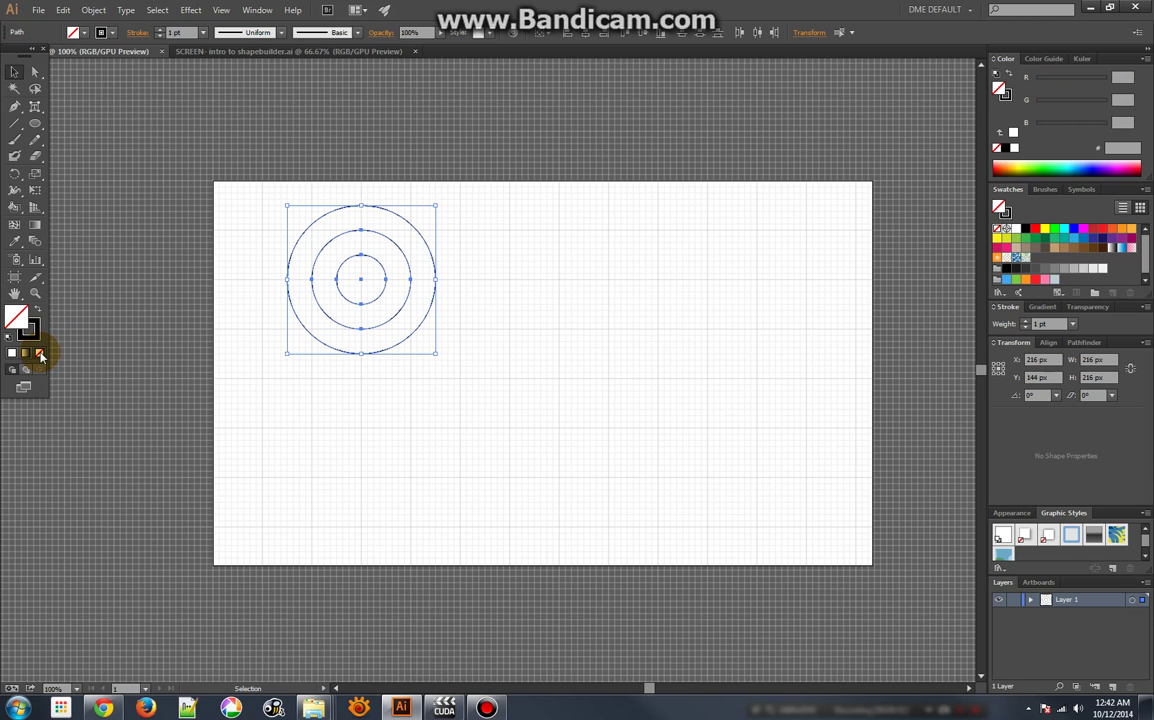
click(260, 278)
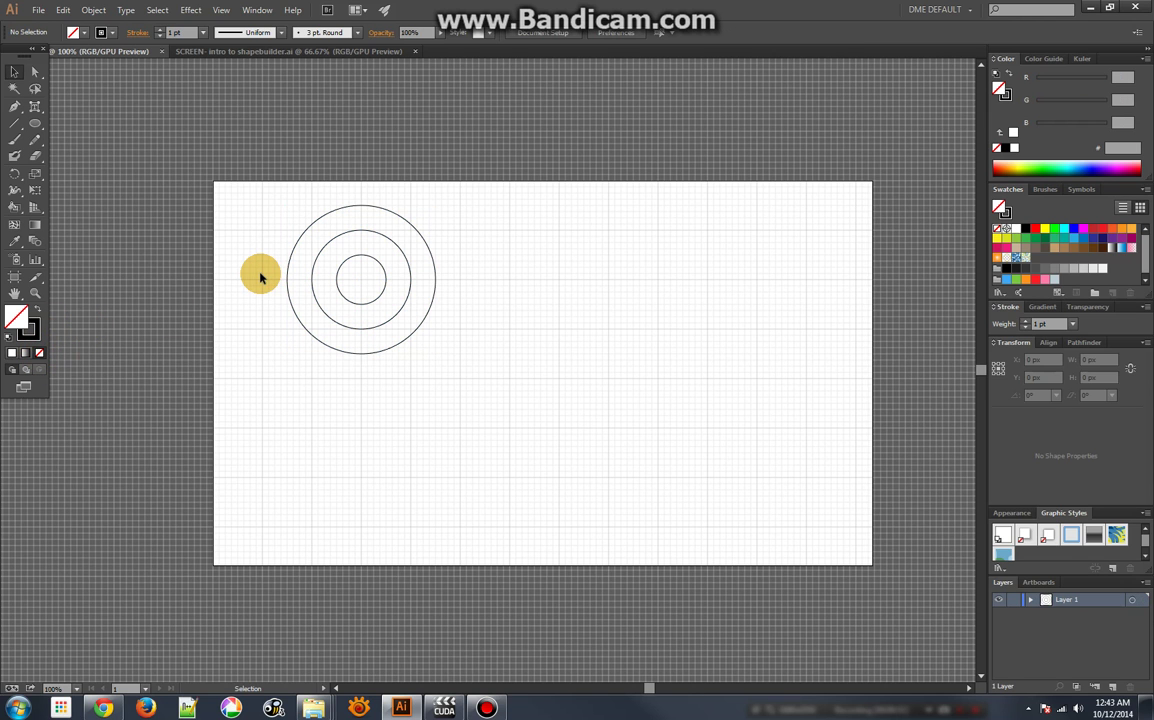
- Draw two diagonal lines crossing at the circles' shared centre to form an X
click(15, 122)
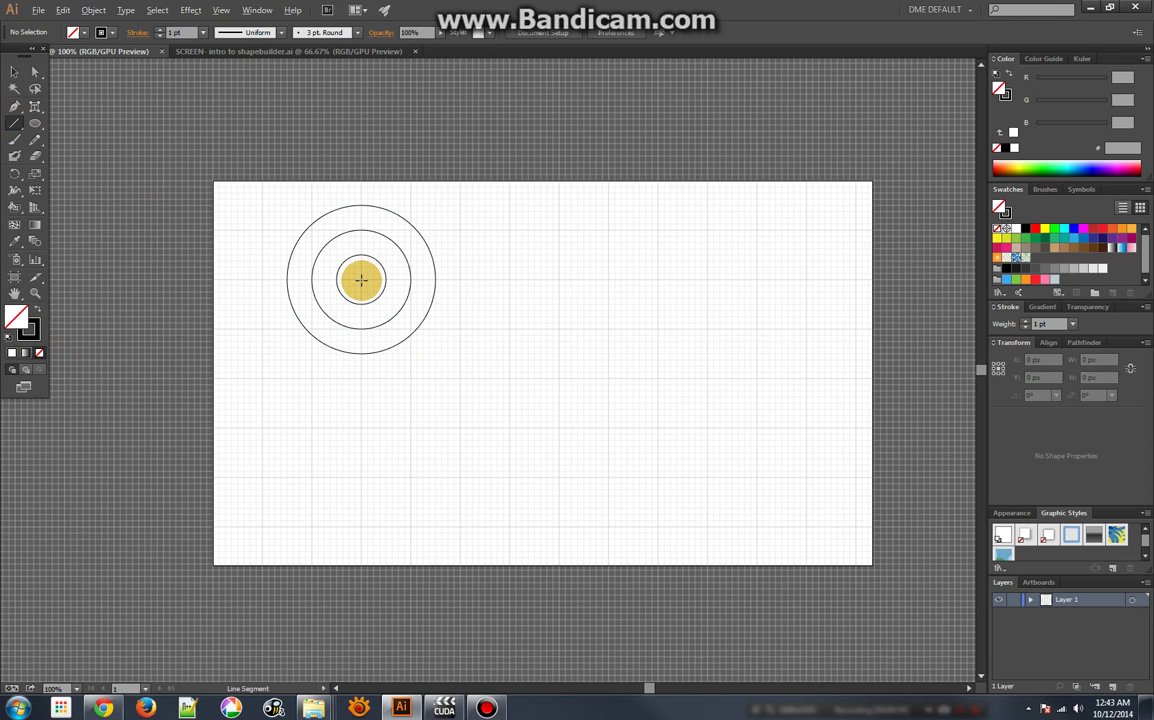
drag(361, 280, 438, 204)
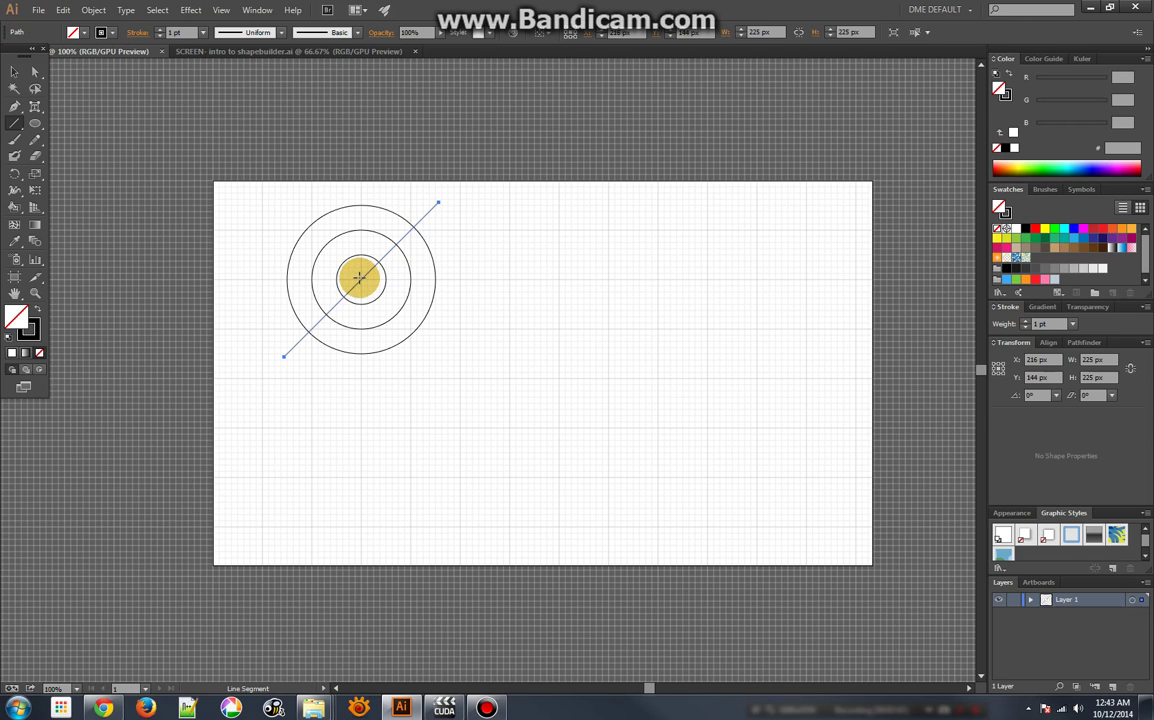
drag(361, 280, 453, 343)
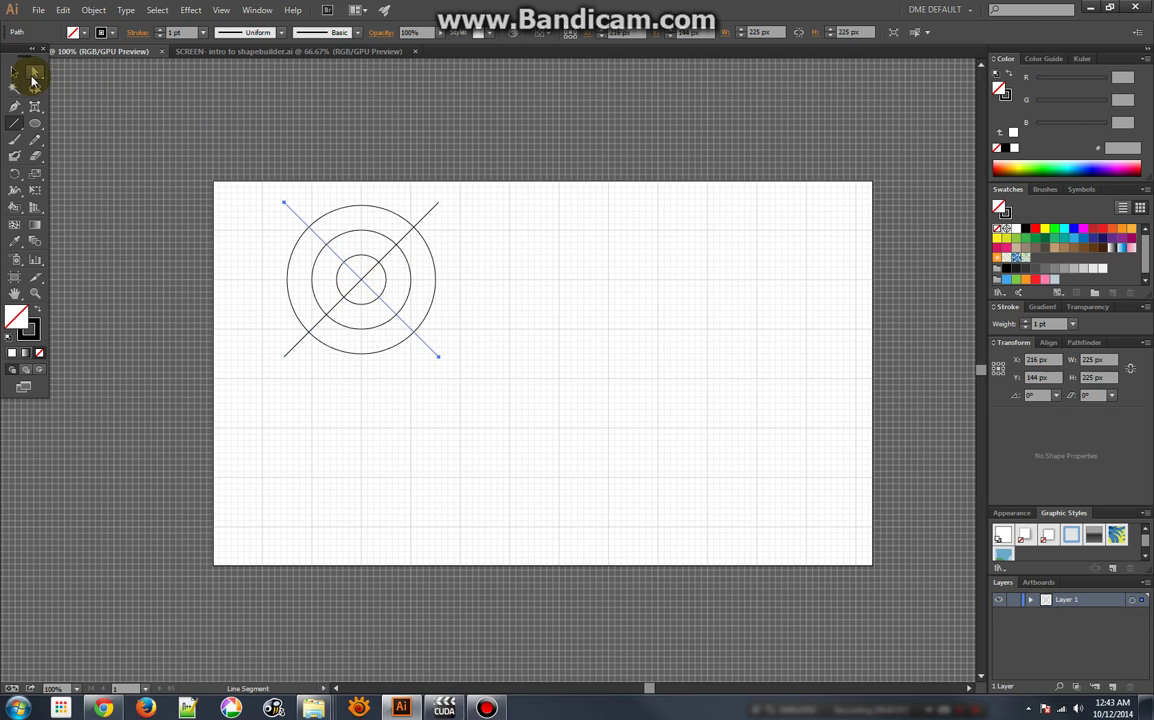
click(35, 122)
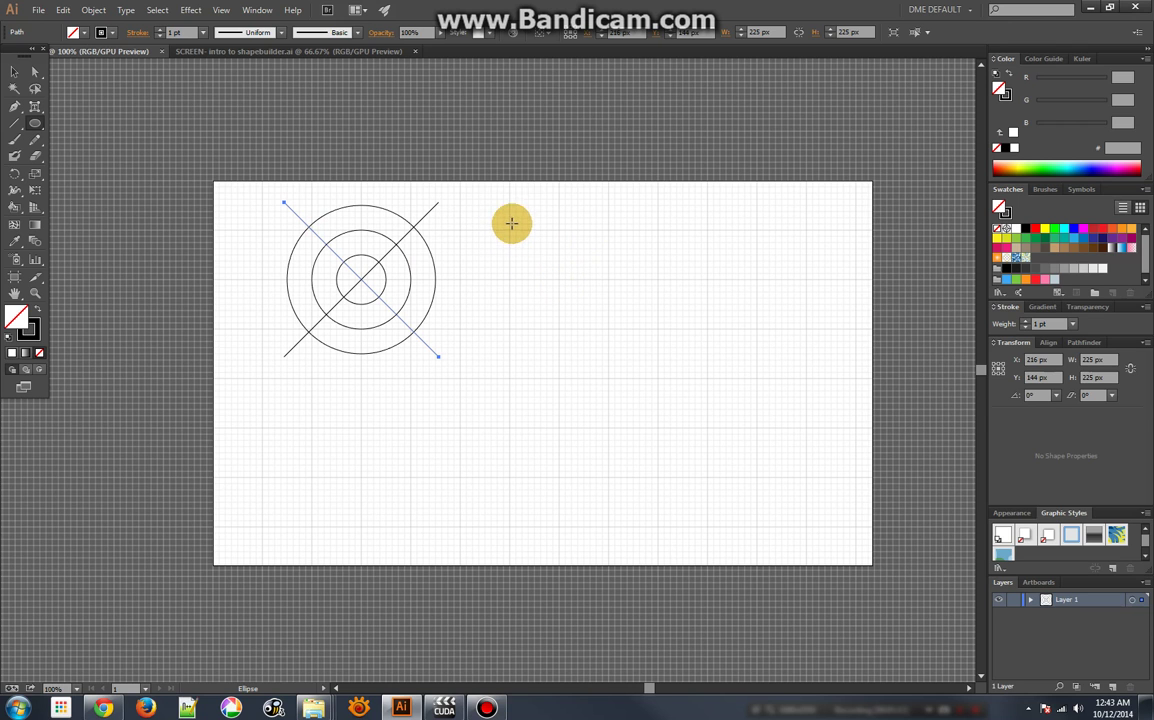
- Draw a large circle and a smaller overlapping circle to the right of the first target
drag(509, 206, 640, 345)
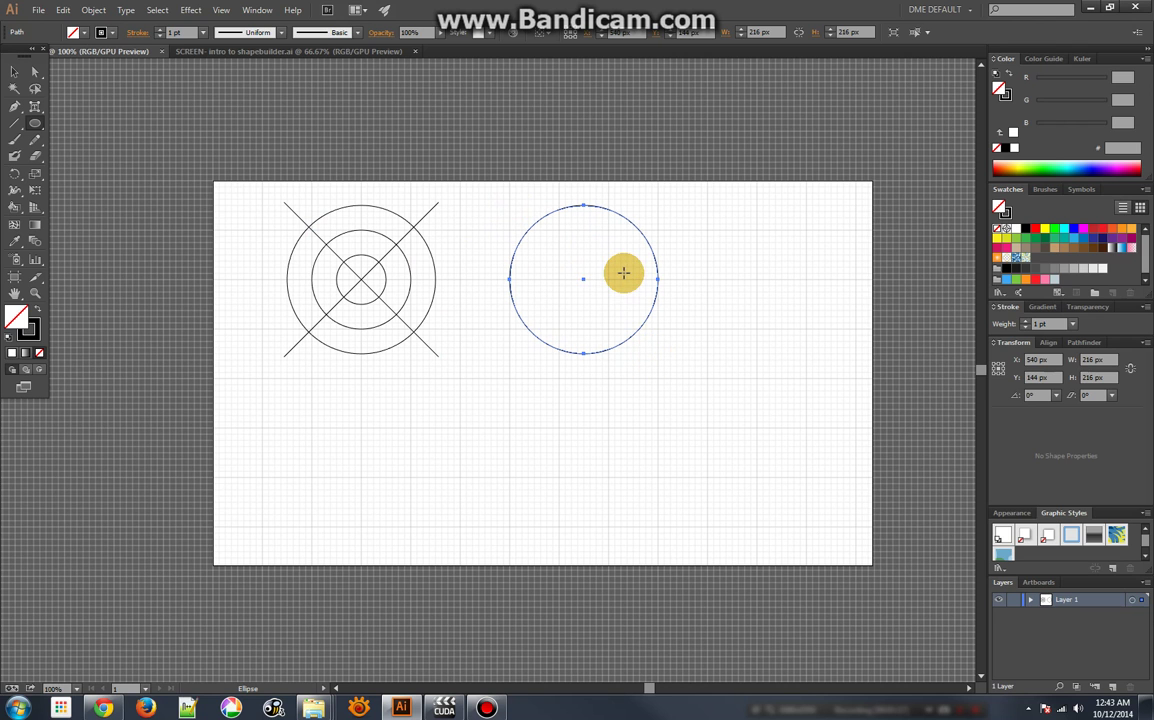
drag(627, 229, 726, 326)
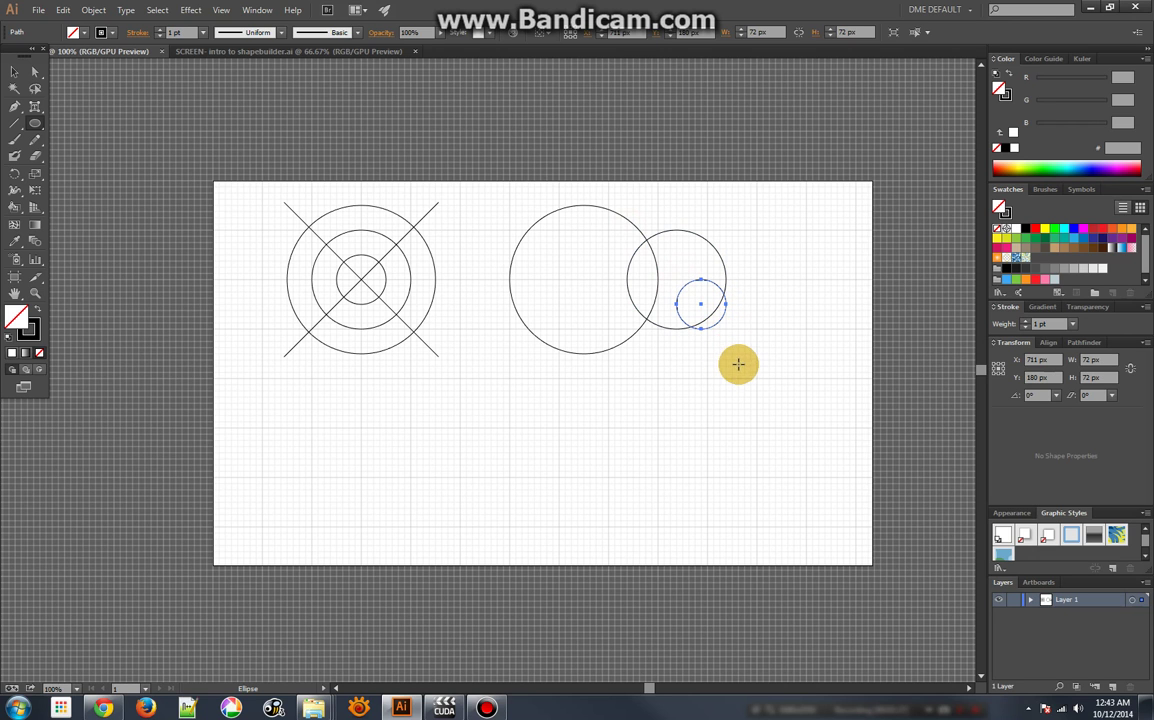
key(v)
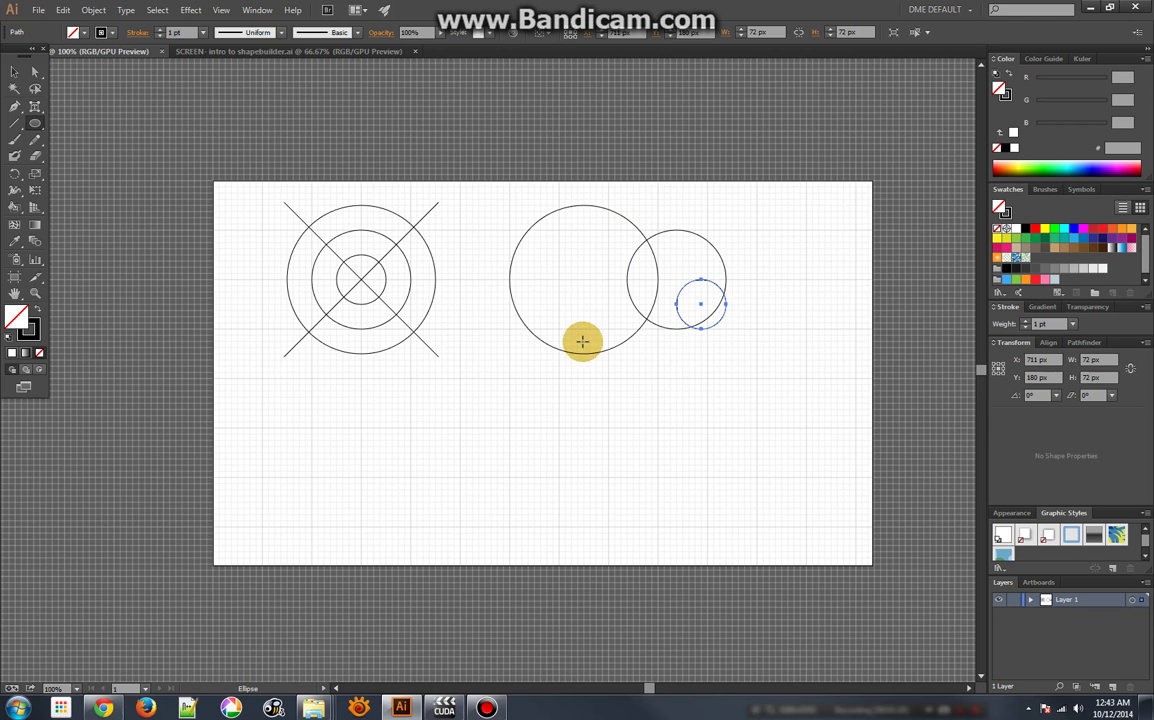
- Draw two crossing diagonal lines across the new circles
click(14, 122)
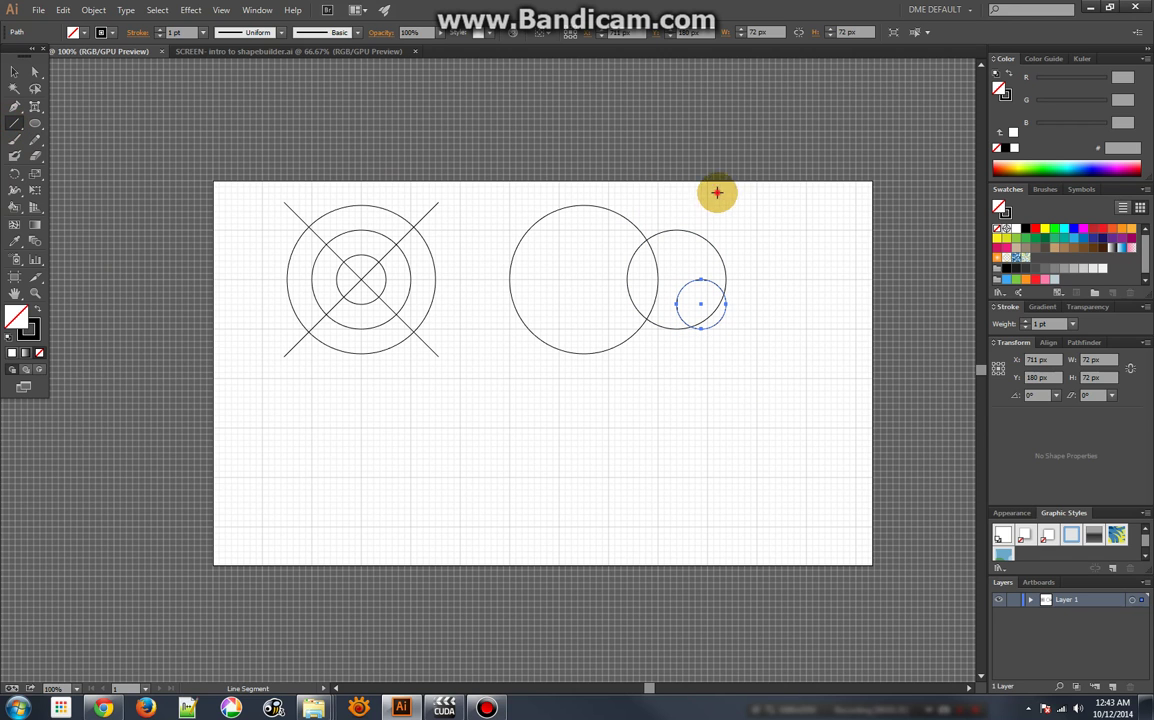
drag(718, 192, 538, 375)
drag(536, 187, 789, 349)
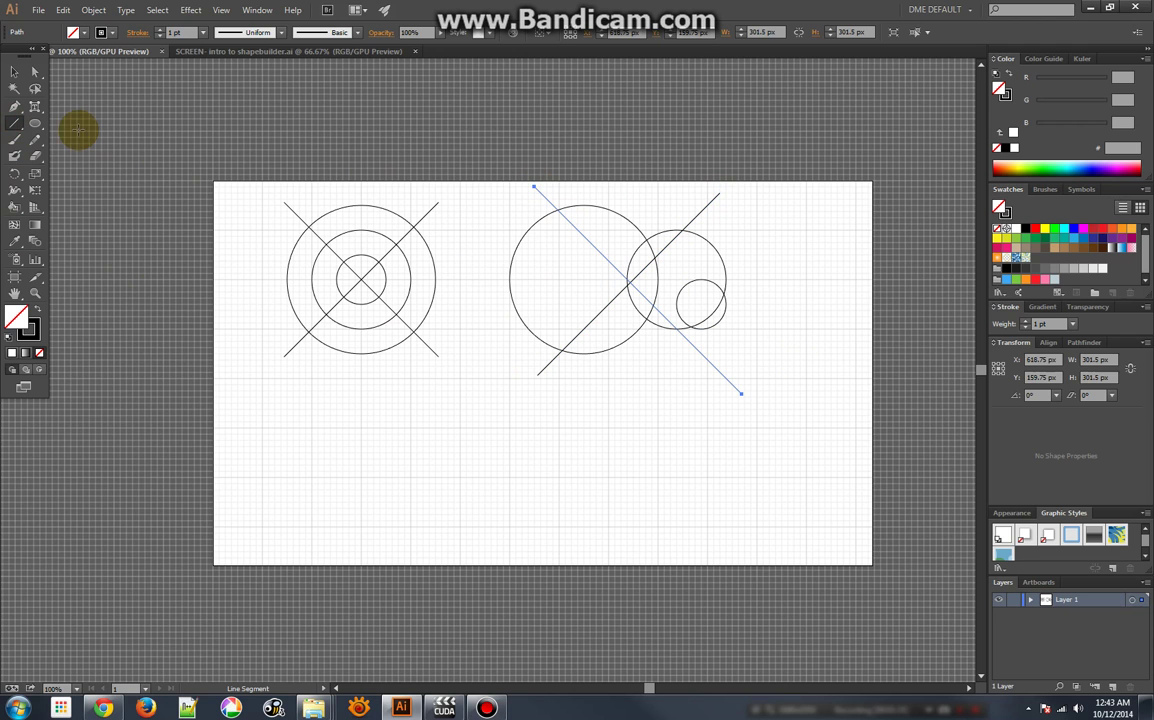
- Center-align the new circles and lines horizontally and vertically so they form a concentric target
click(12, 72)
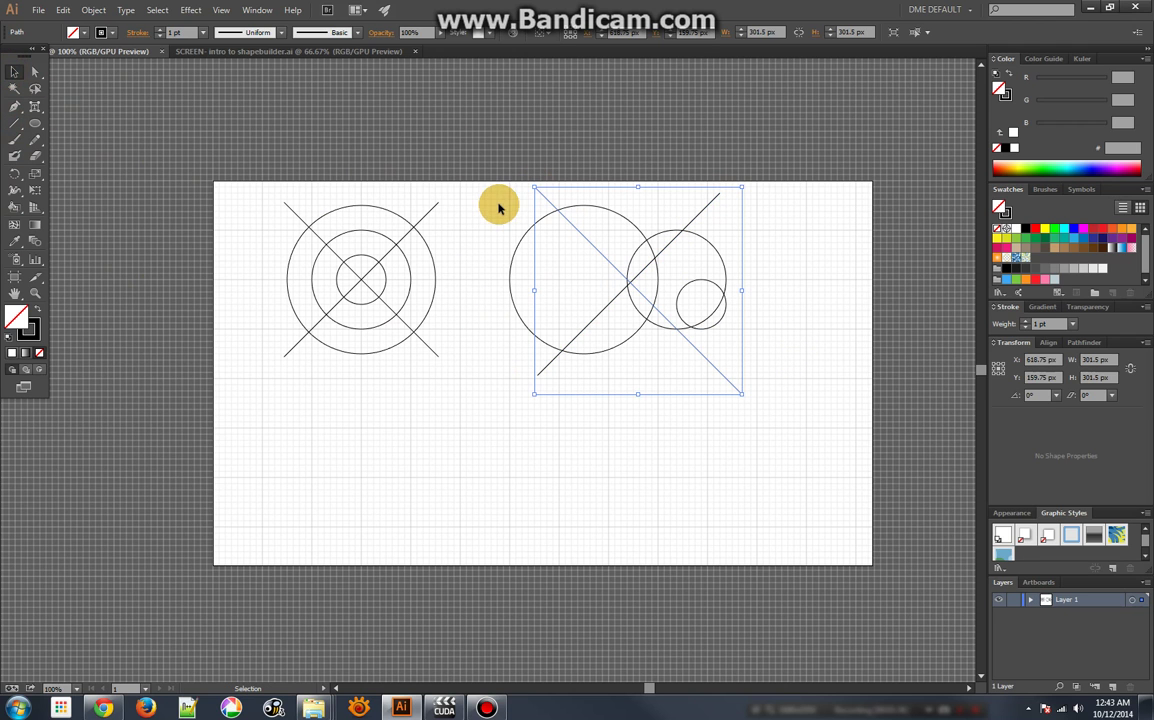
drag(499, 205, 726, 330)
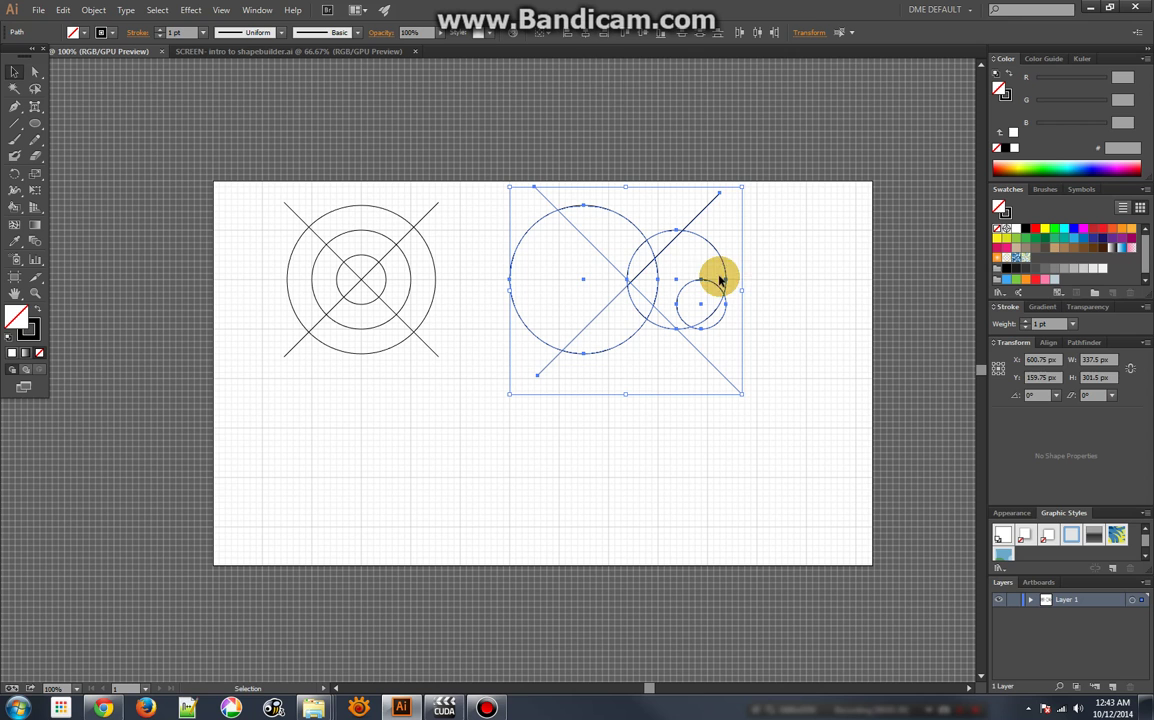
click(588, 38)
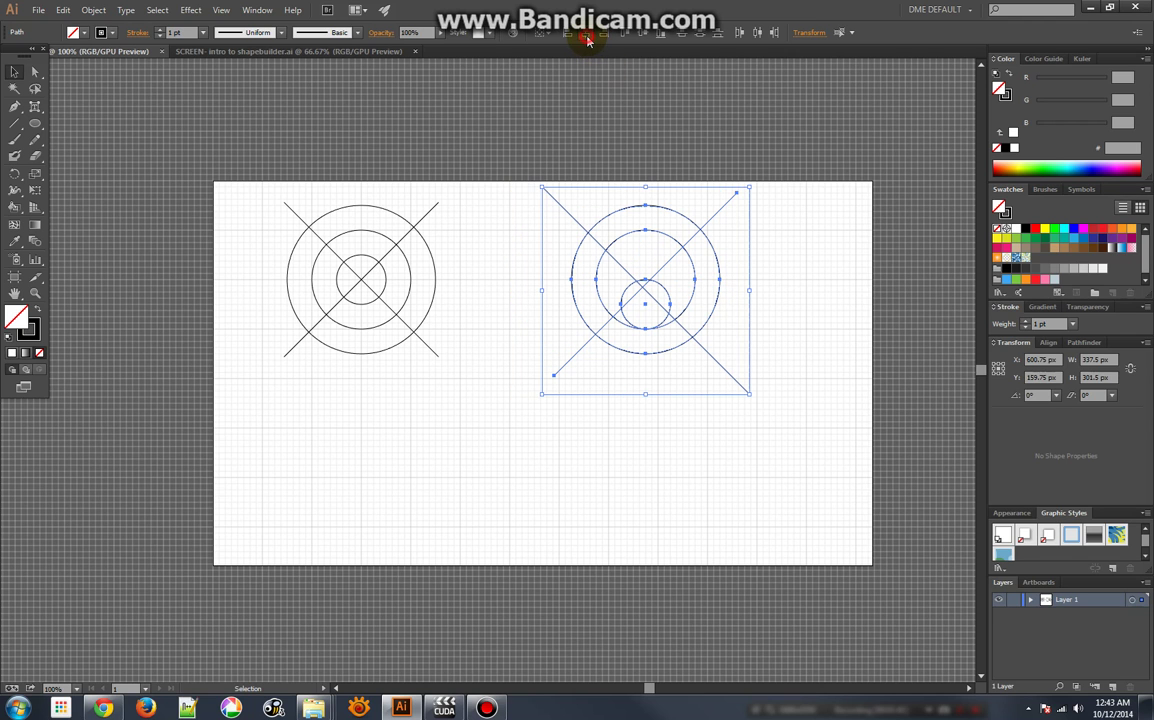
click(643, 36)
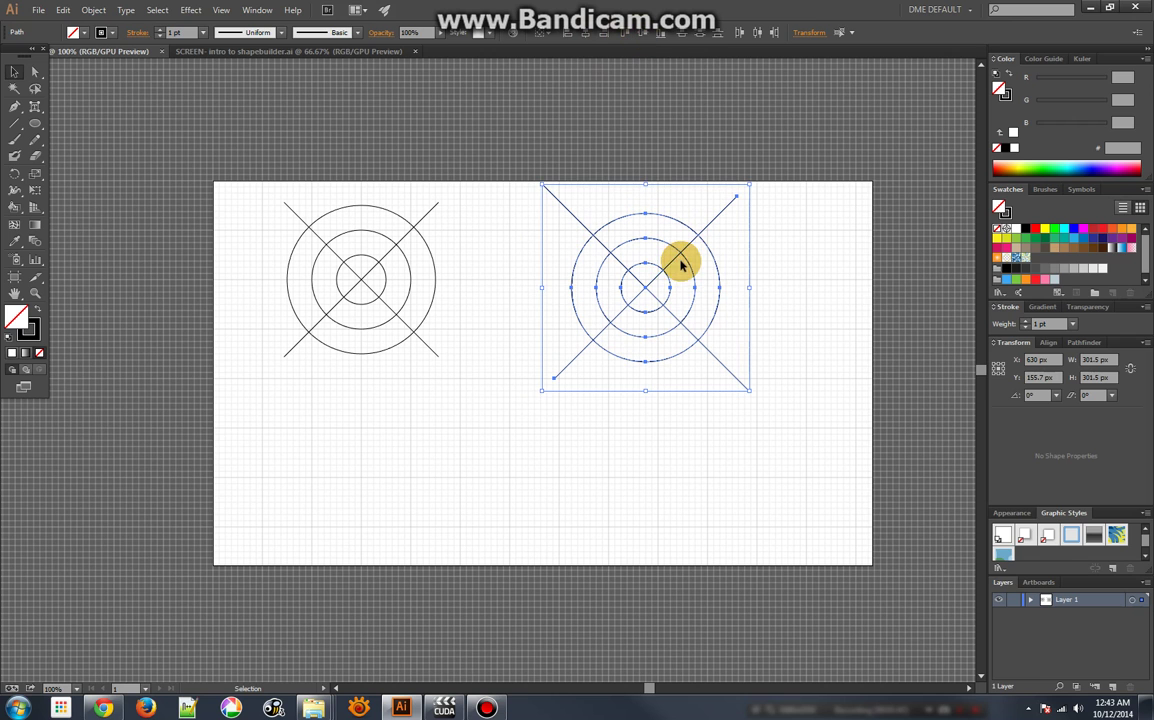
click(631, 263)
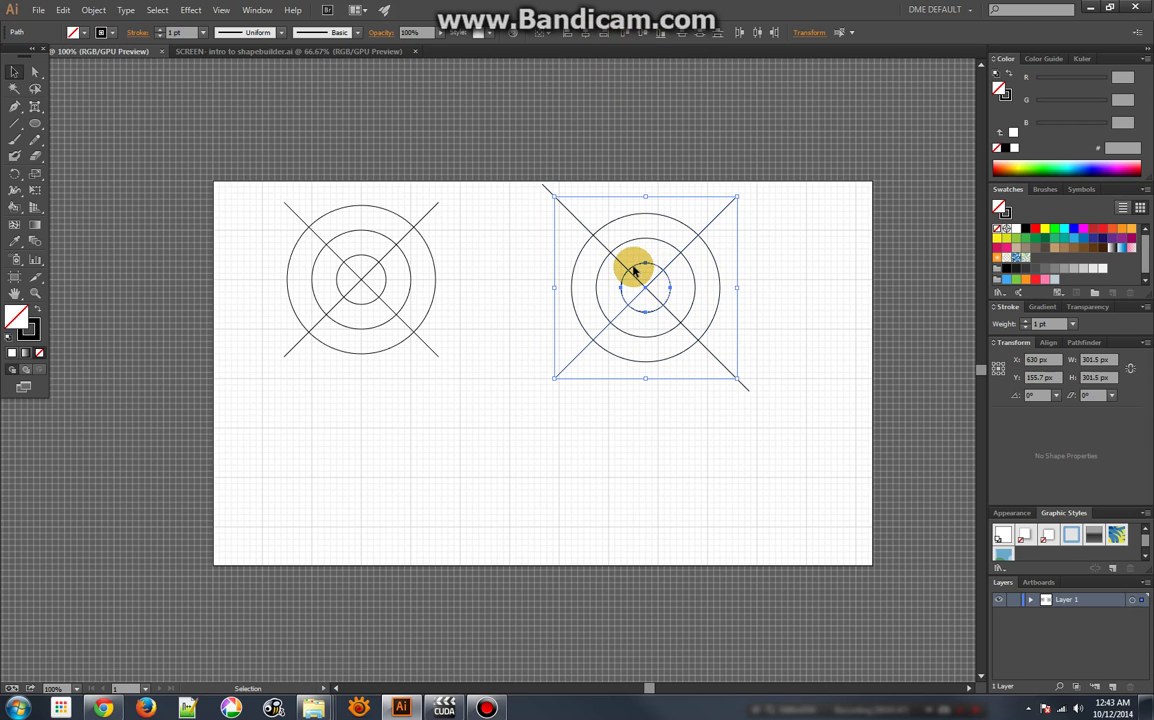
drag(546, 234, 581, 292)
click(703, 293)
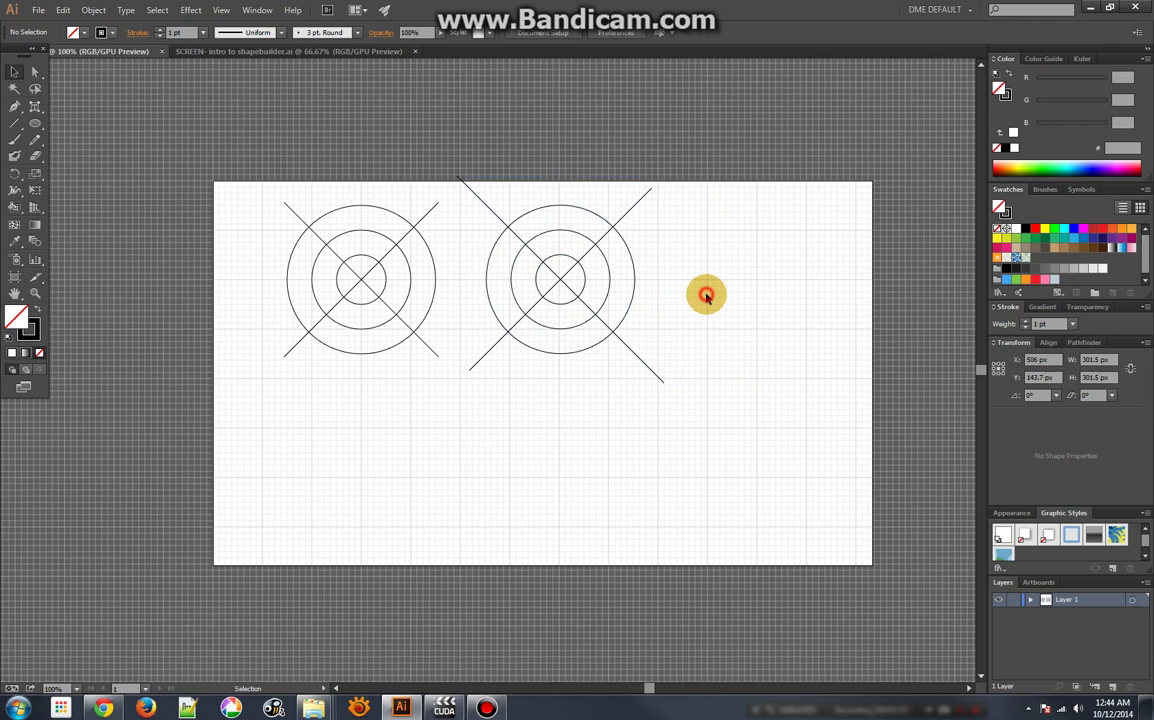
- Draw a large circle and a small circle sharing a centre at the artboard's right side
mouse_move(30, 142)
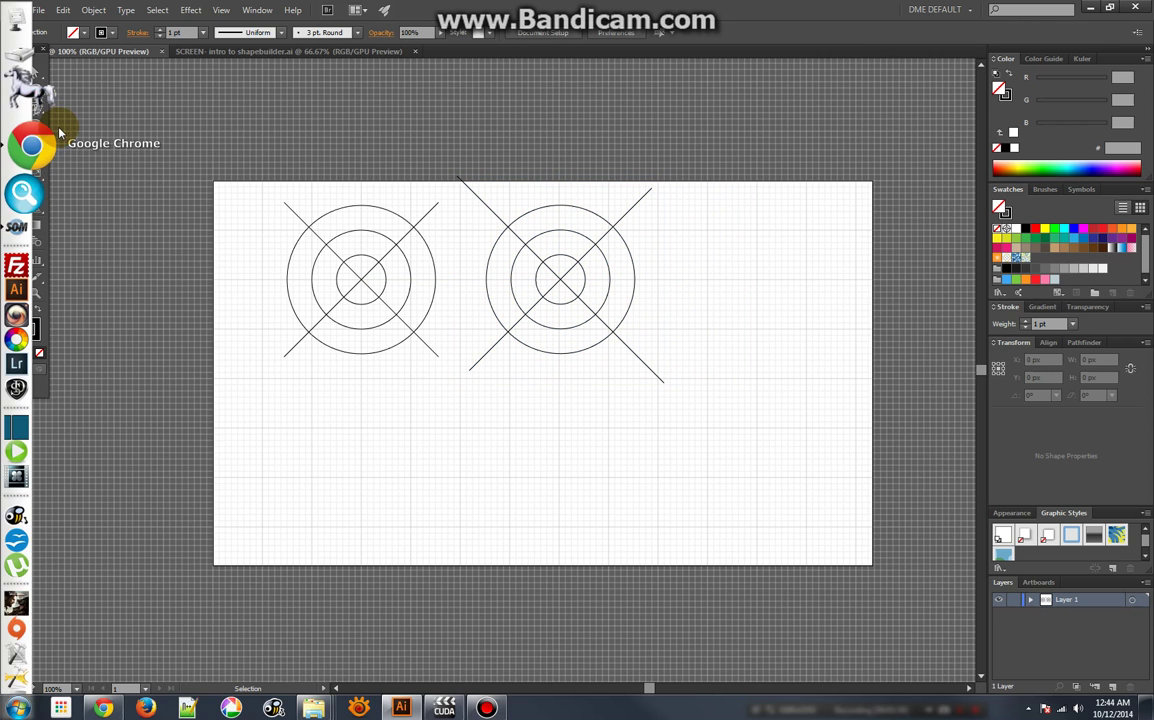
click(35, 127)
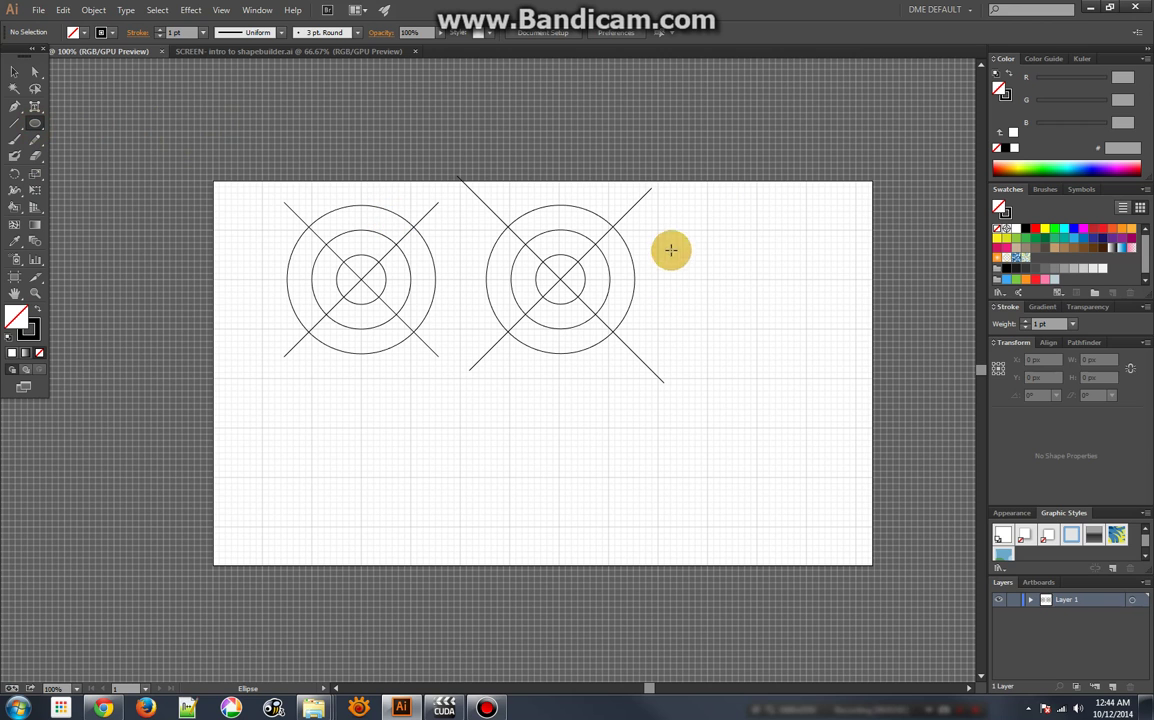
drag(756, 279, 795, 207)
drag(756, 279, 772, 260)
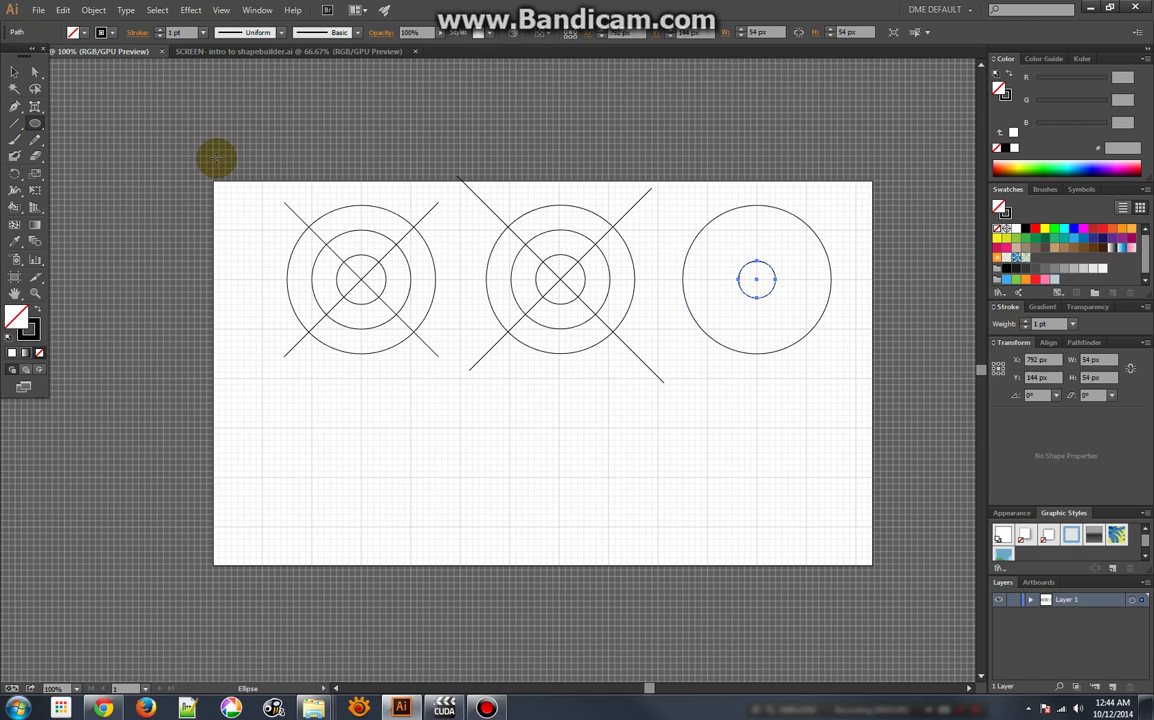
- Blend the large circle into the small one from top anchor to top anchor
click(15, 72)
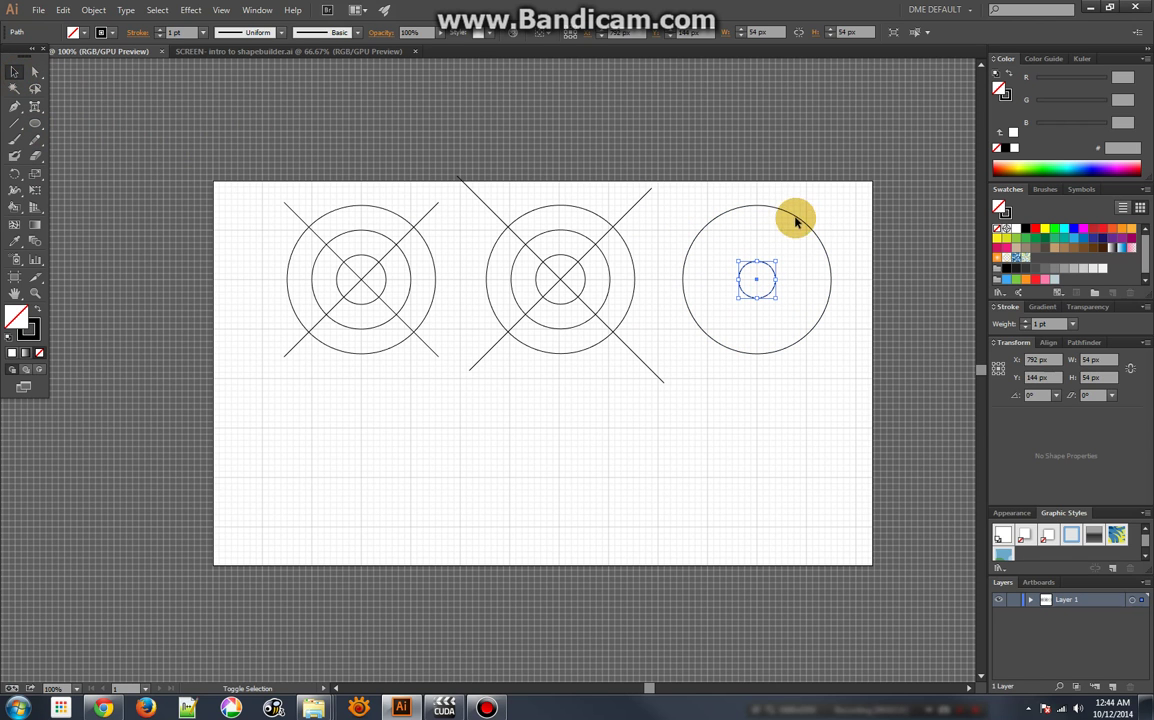
shift+click(797, 221)
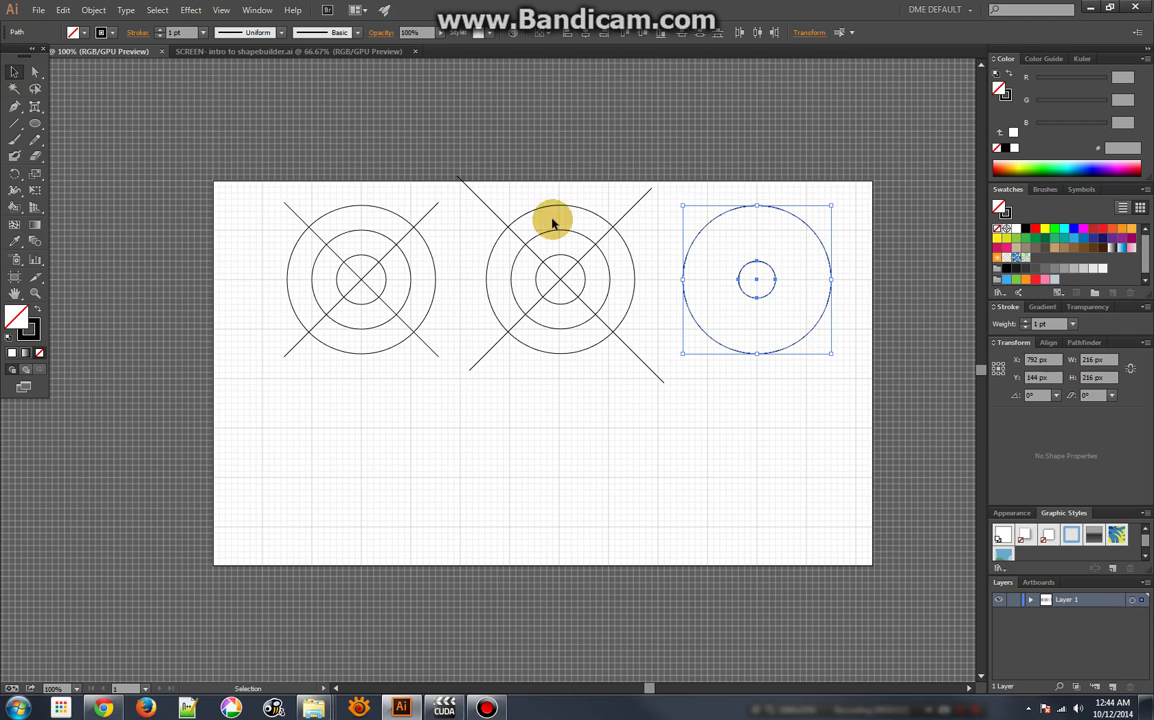
click(36, 239)
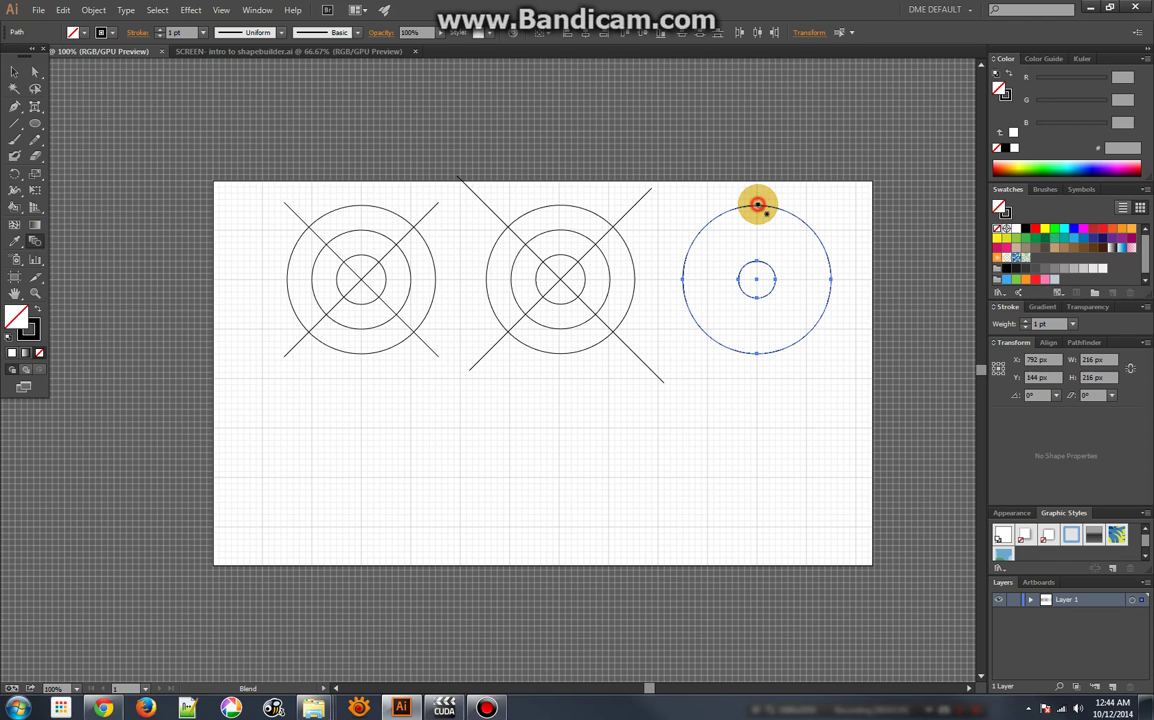
click(757, 205)
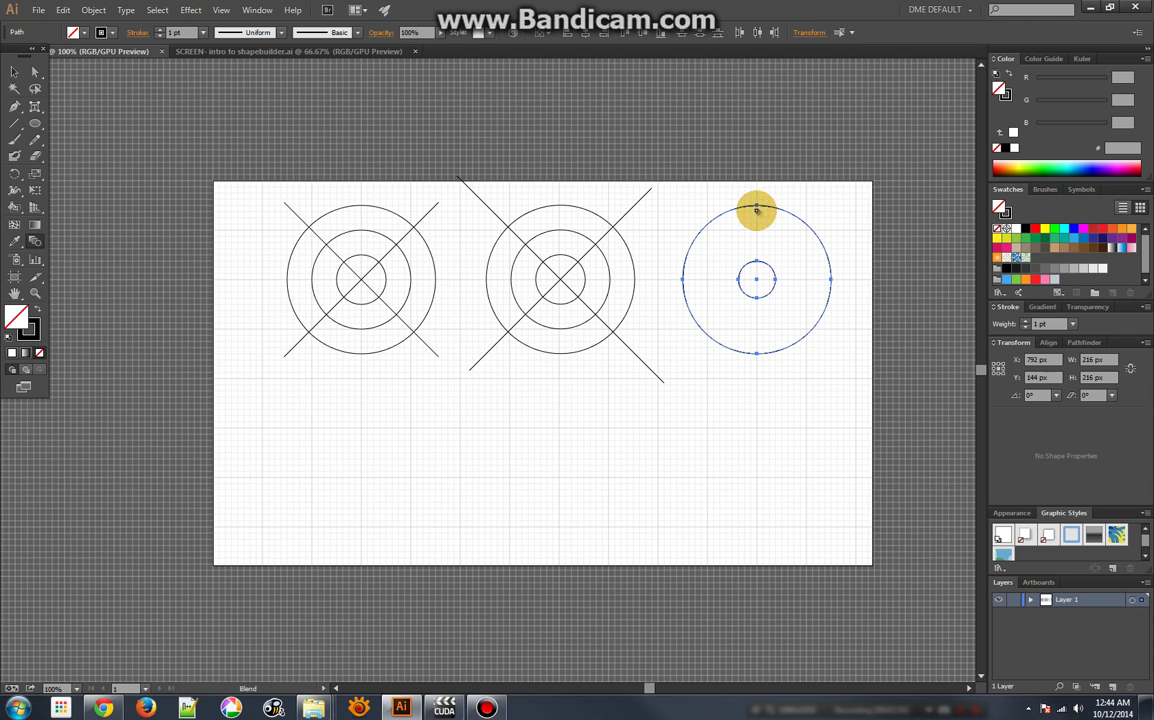
click(757, 262)
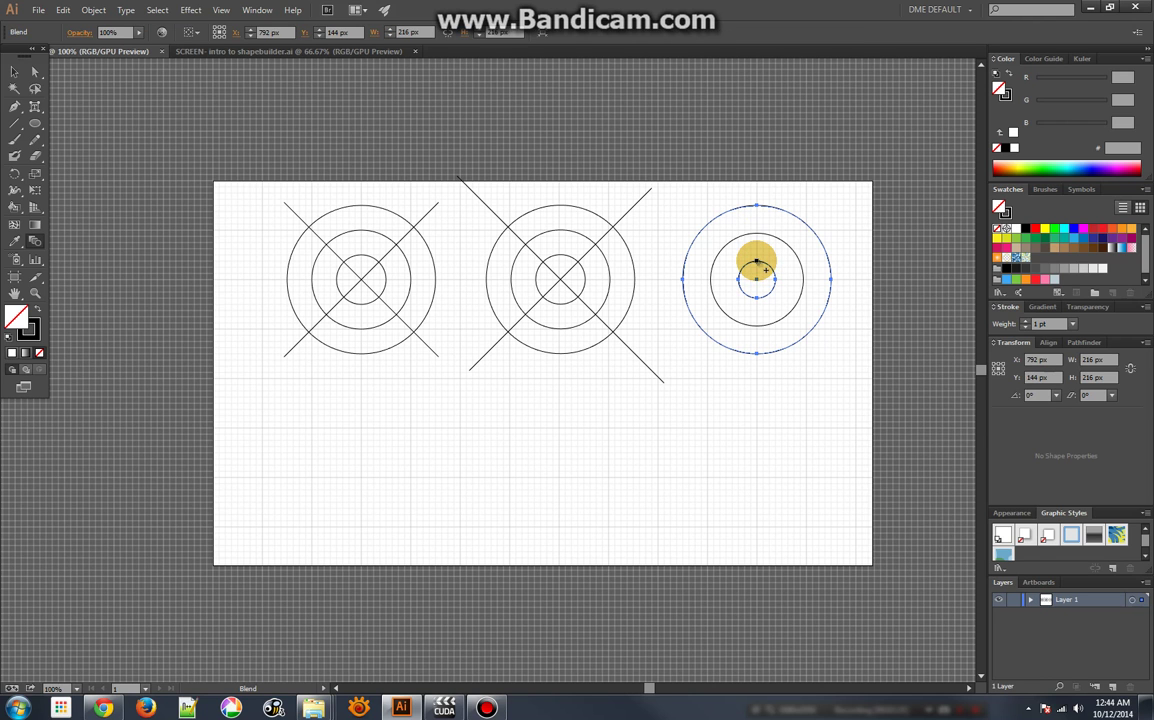
- Set the blend spacing to Specified Steps with 3 steps, previewing before confirming
double_click(37, 247)
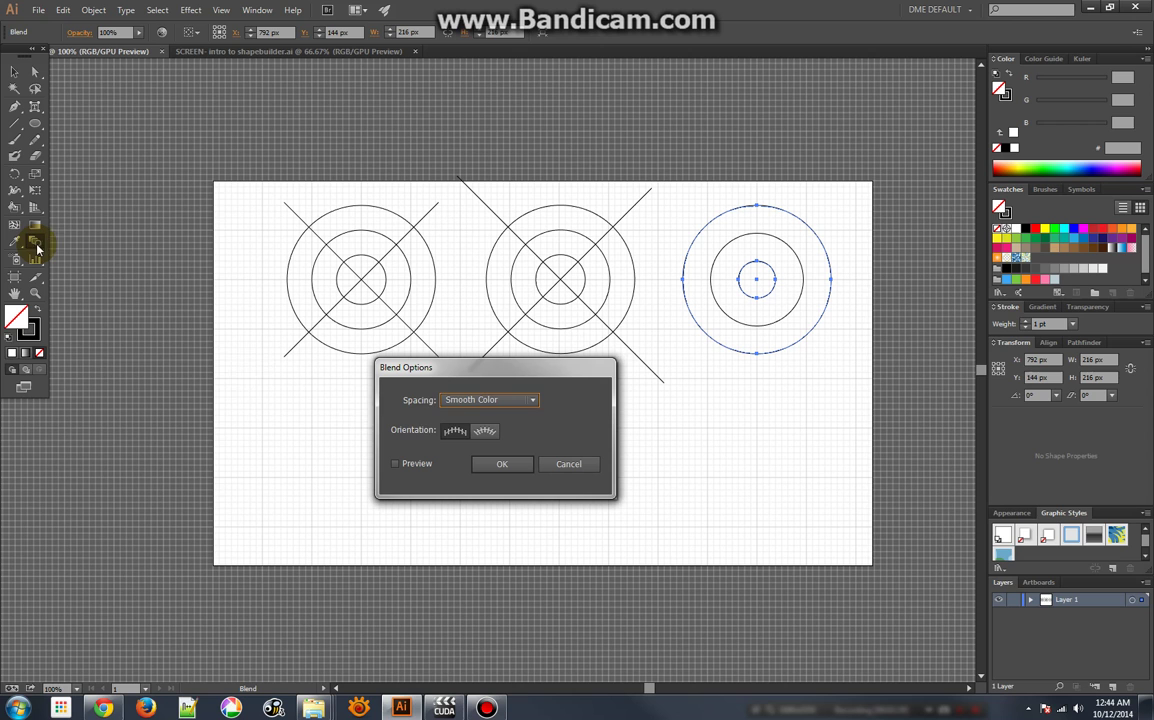
click(453, 401)
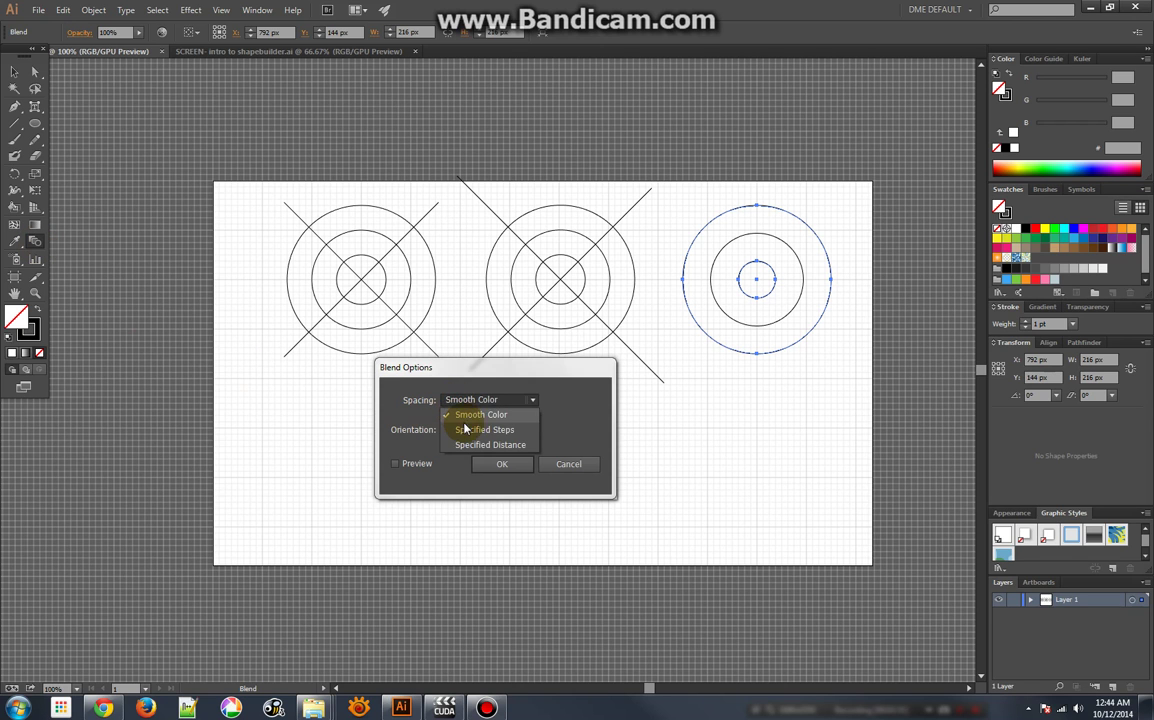
click(468, 430)
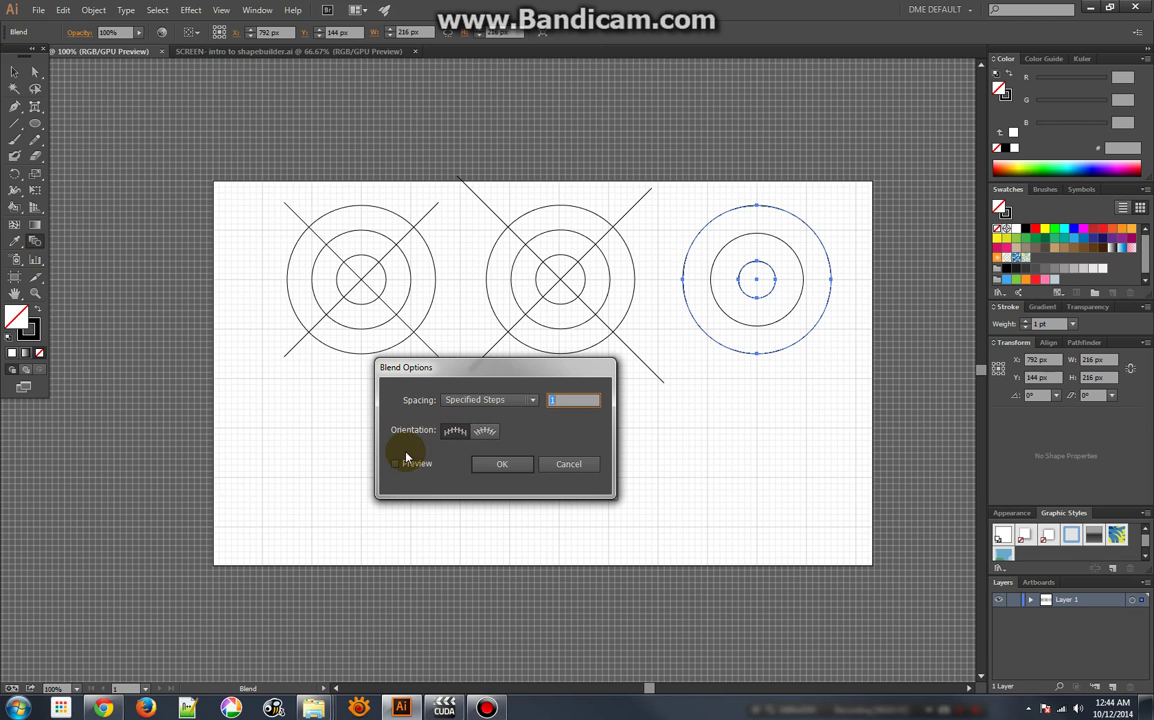
text(3)
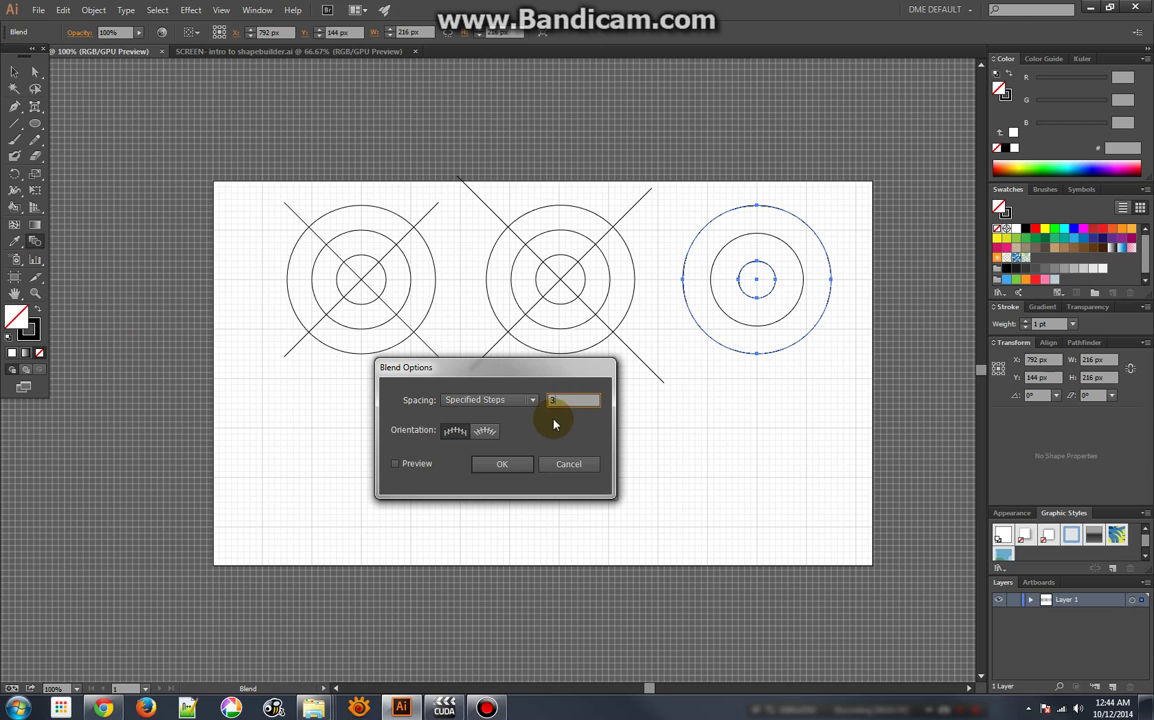
click(397, 464)
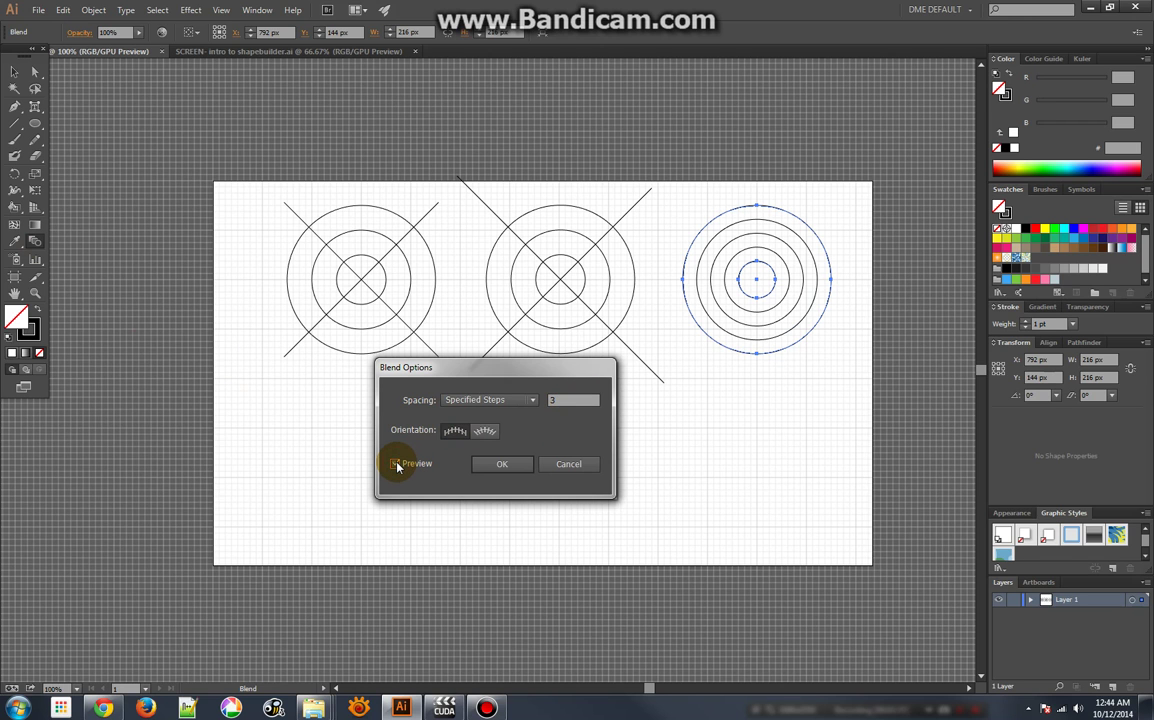
click(505, 464)
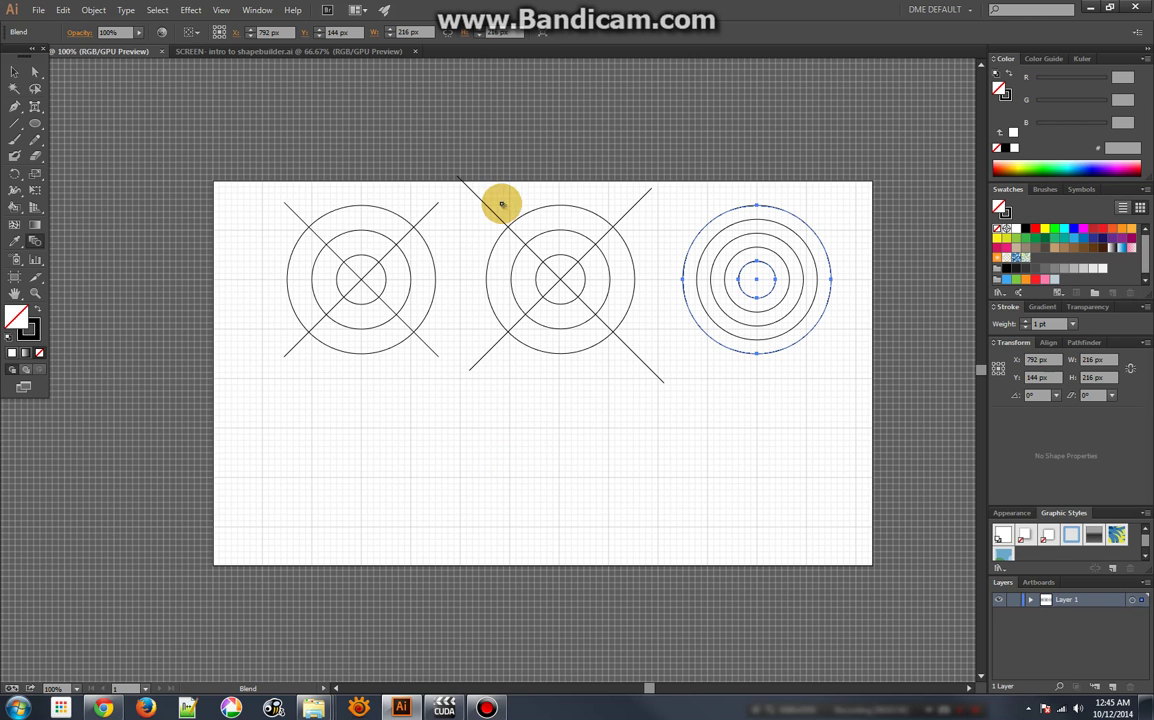
- Expand the selected blend with Object > Expand into separate concentric circle paths
click(14, 74)
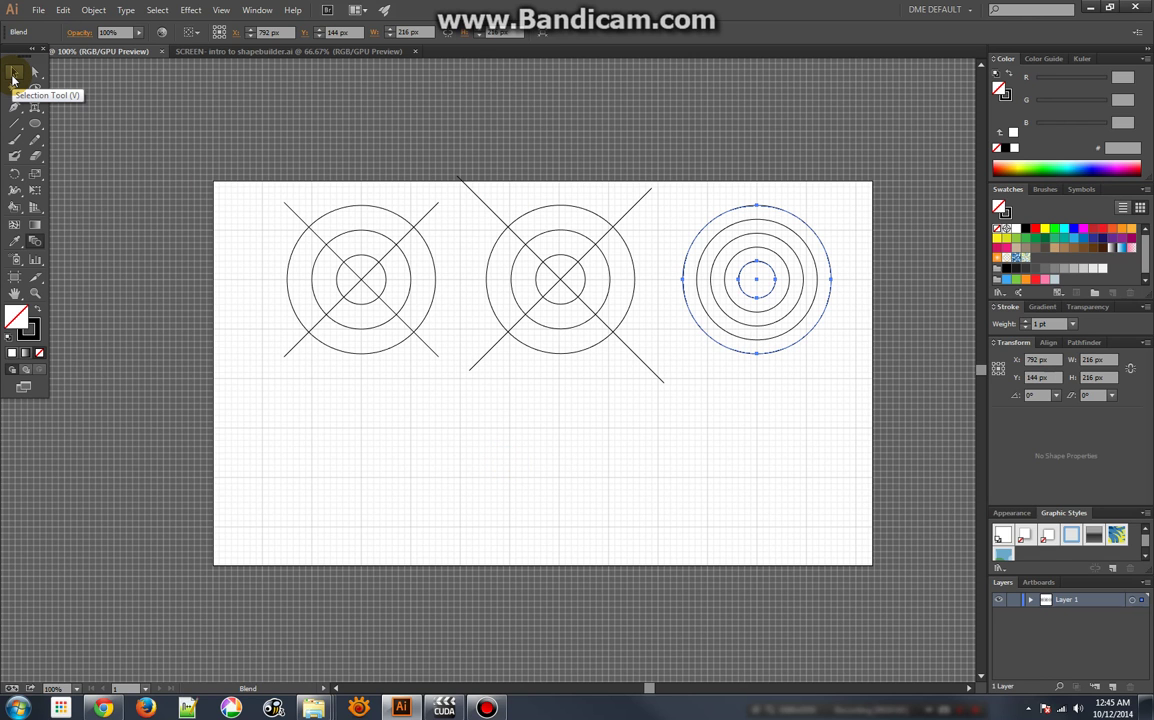
click(14, 74)
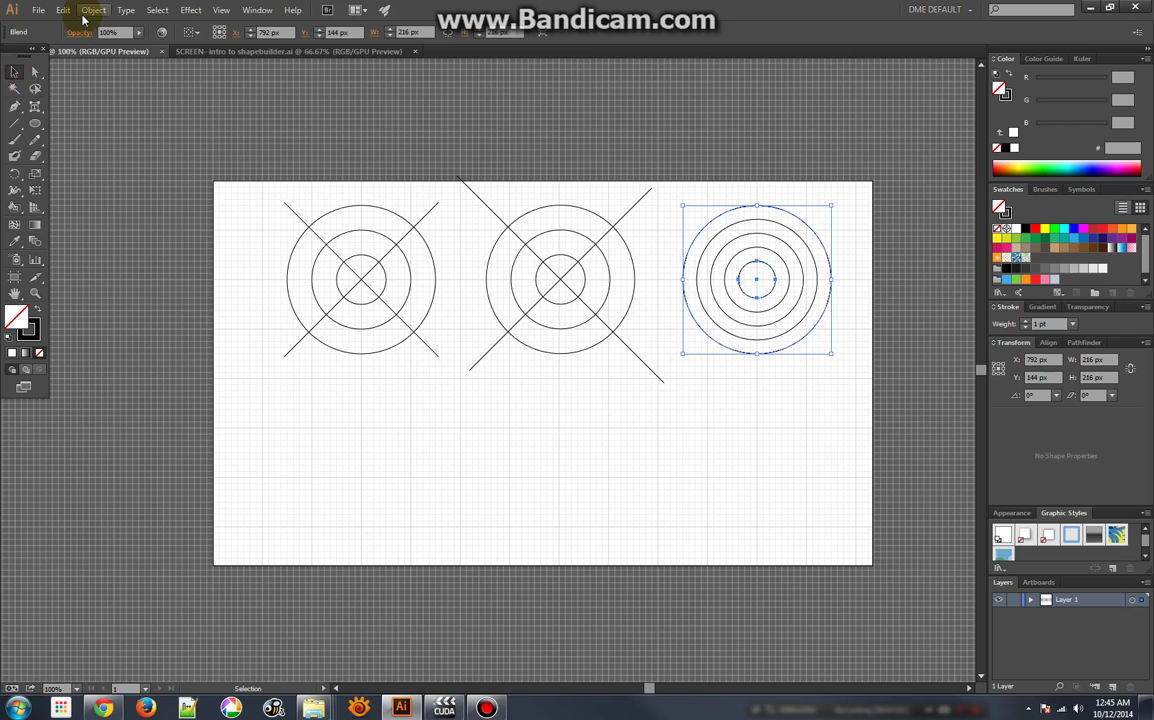
click(90, 11)
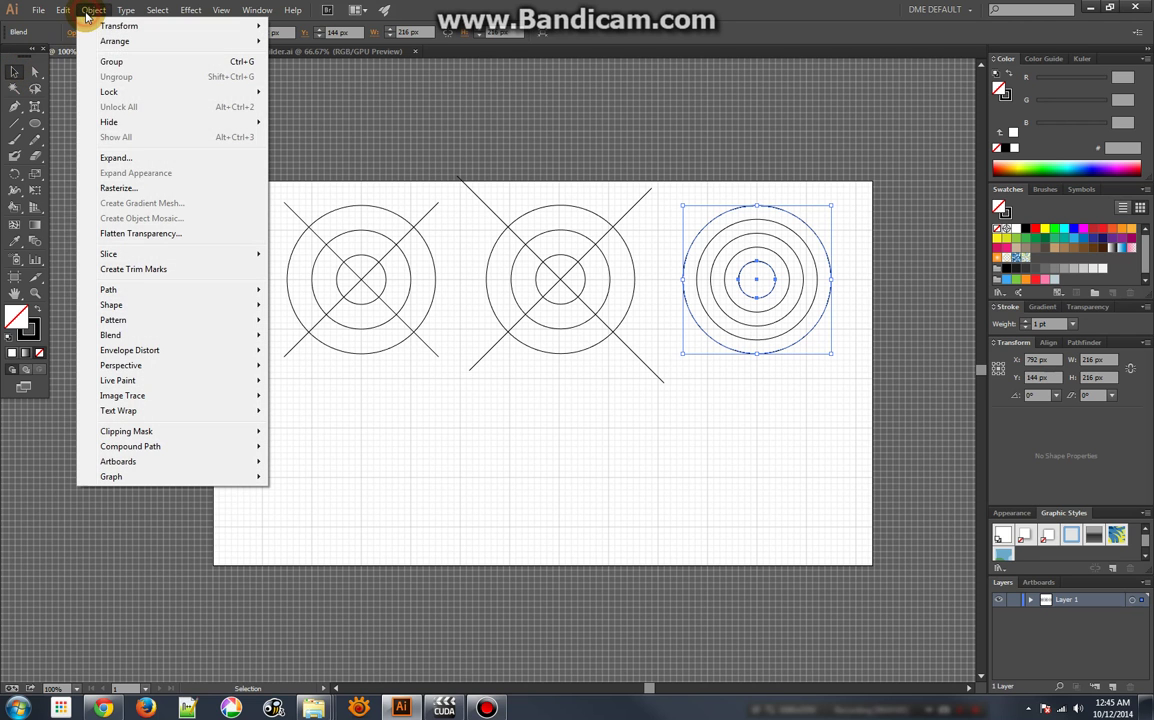
click(131, 162)
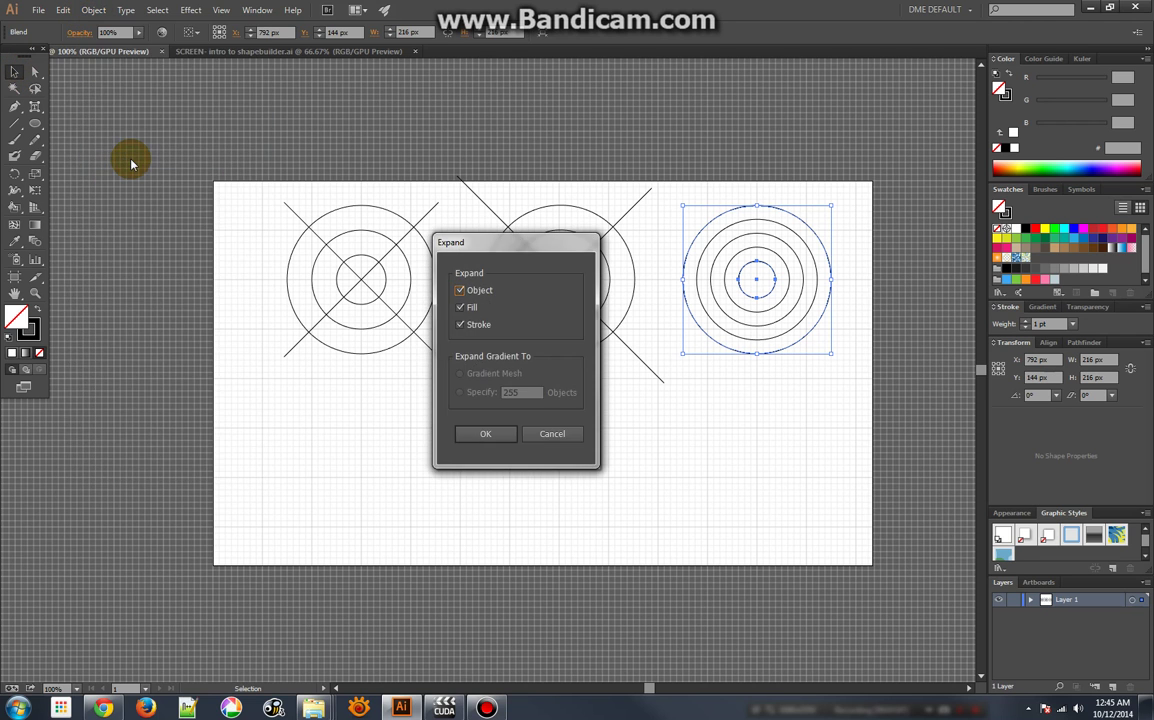
click(501, 438)
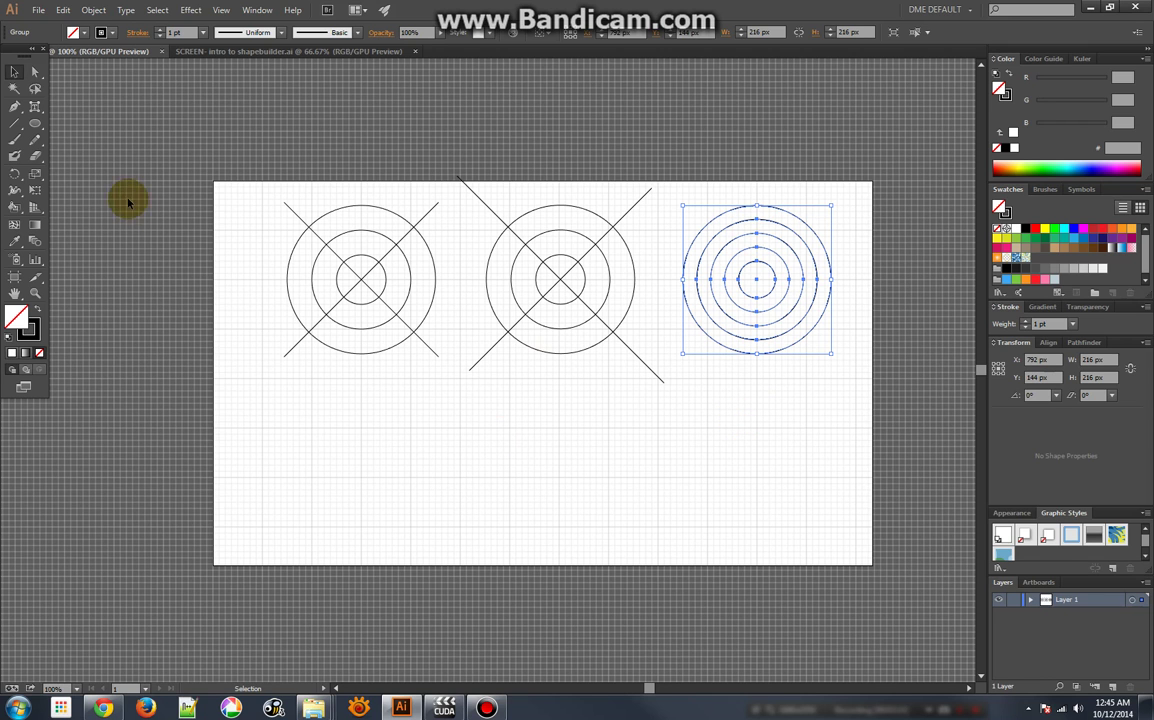
- Draw two crossing diagonals over the third target, then select all of the first target's shapes
click(13, 125)
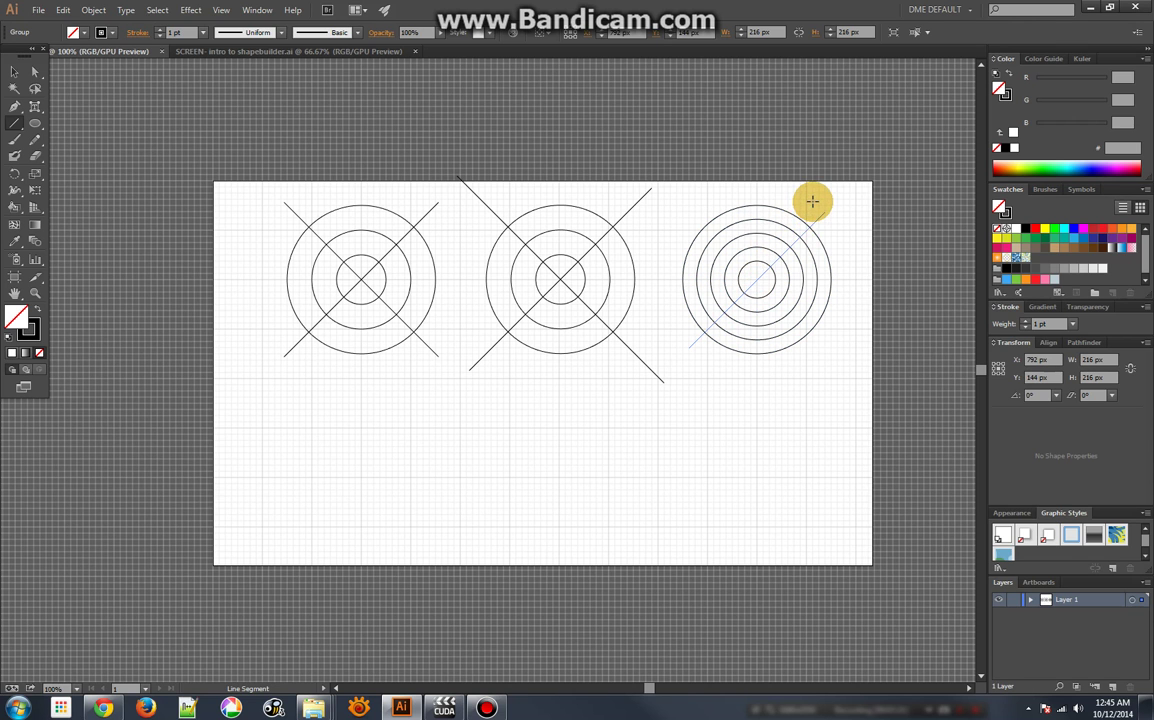
drag(824, 212, 688, 347)
mouse_move(756, 279)
mouse_down()
mouse_move(829, 381)
mouse_move(818, 364)
mouse_up()
click(15, 72)
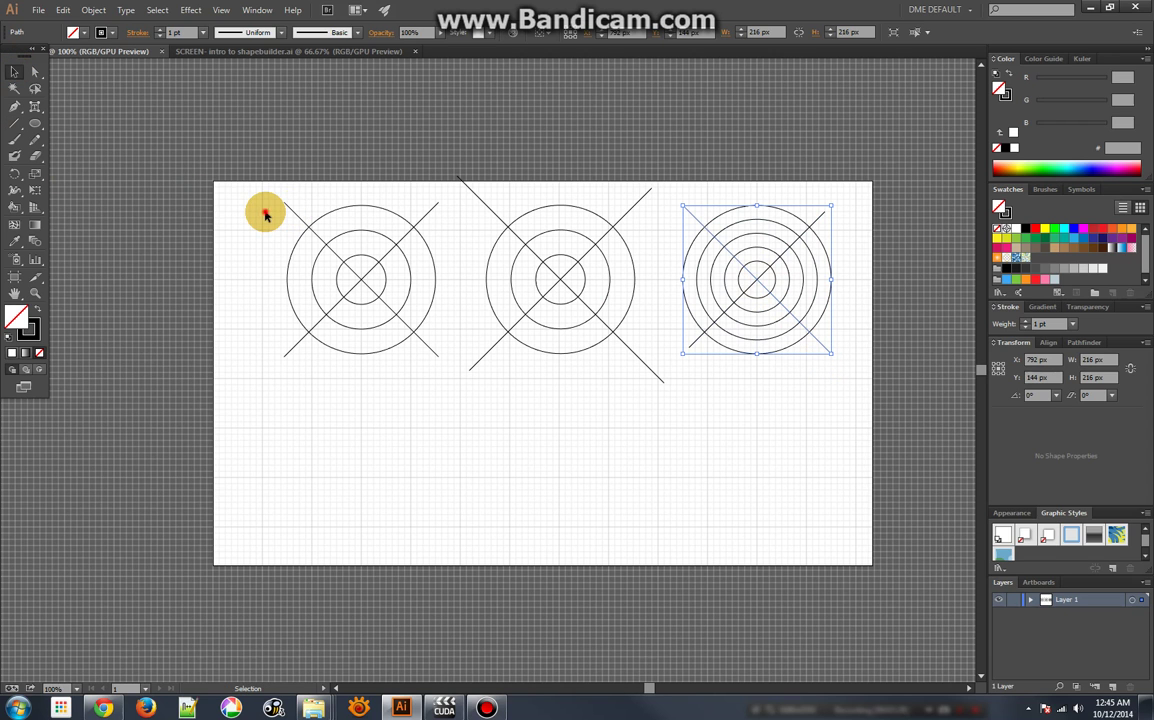
drag(262, 212, 432, 347)
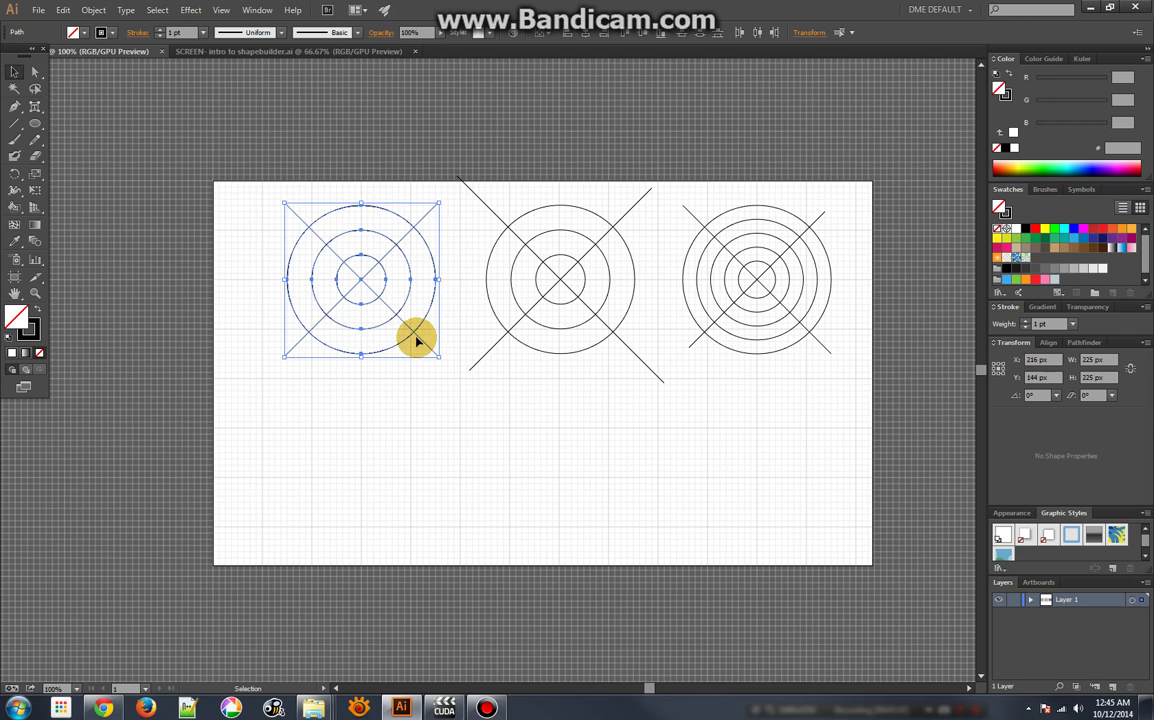
- With the Shape Builder tool, merge the first target's lower, left and centre ring sections
click(17, 208)
drag(17, 208, 87, 204)
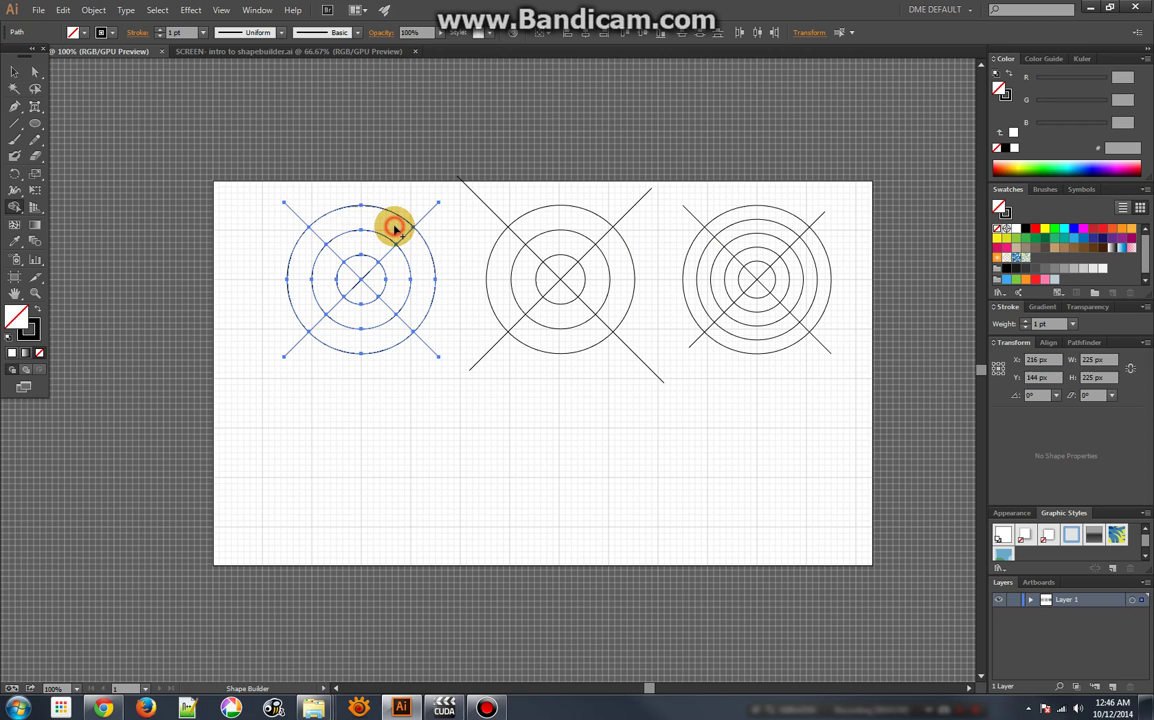
click(387, 338)
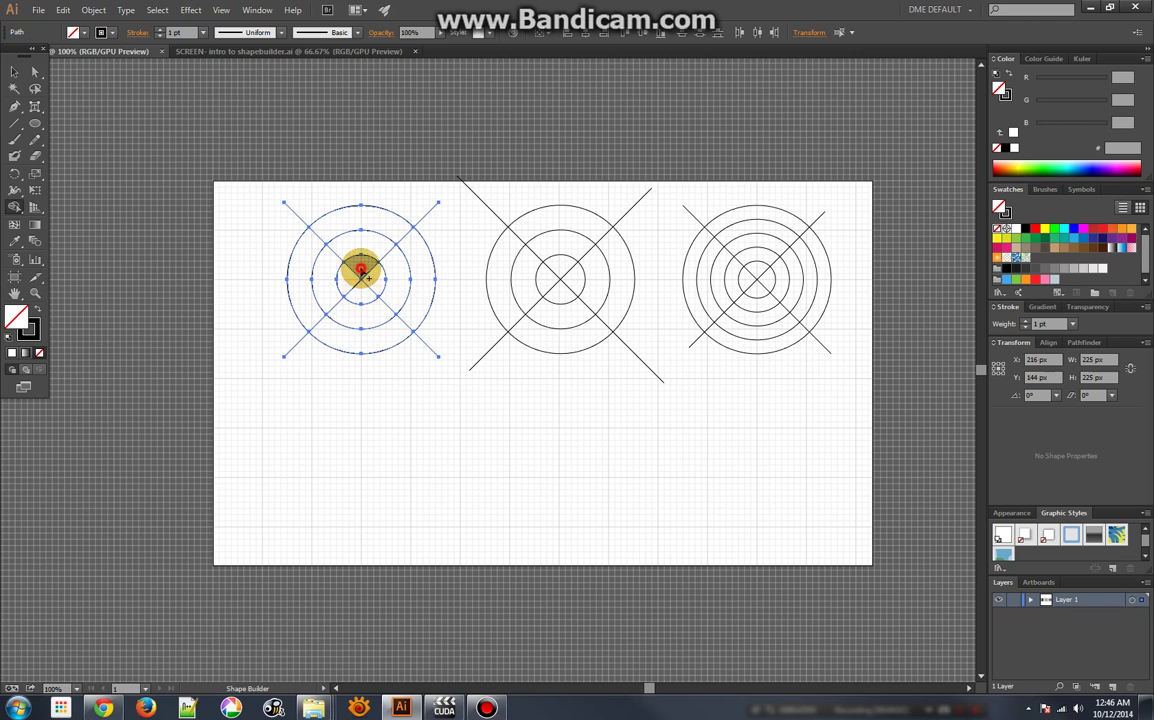
drag(338, 260, 305, 264)
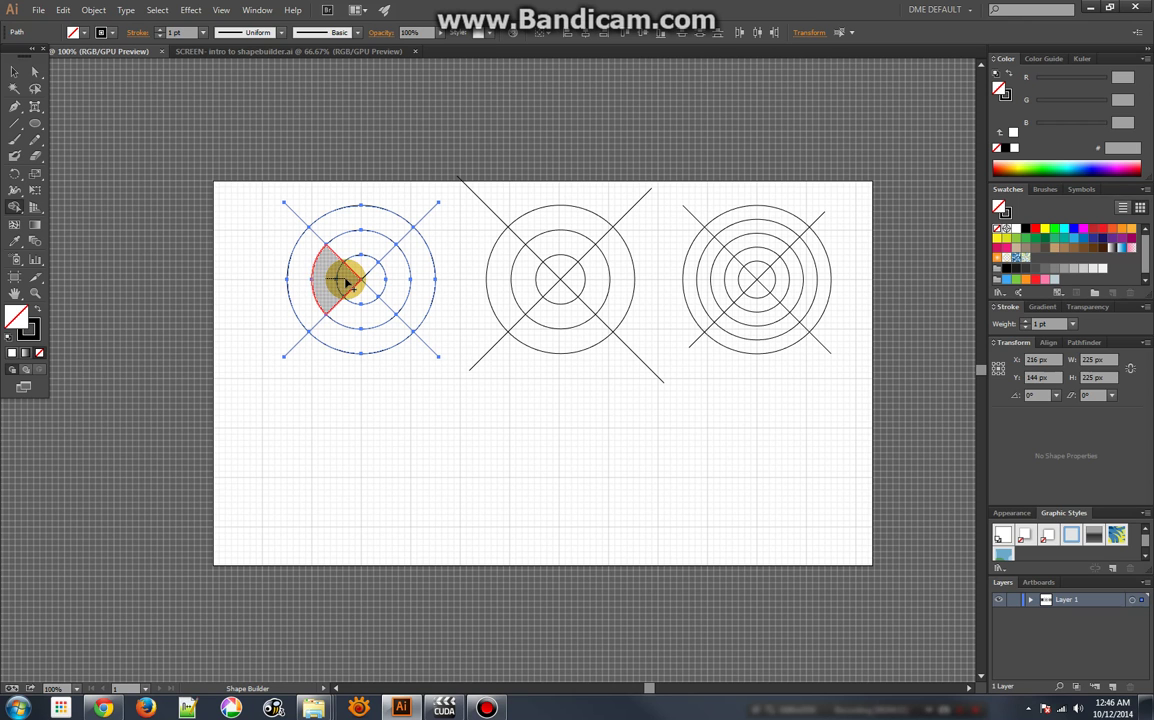
click(346, 284)
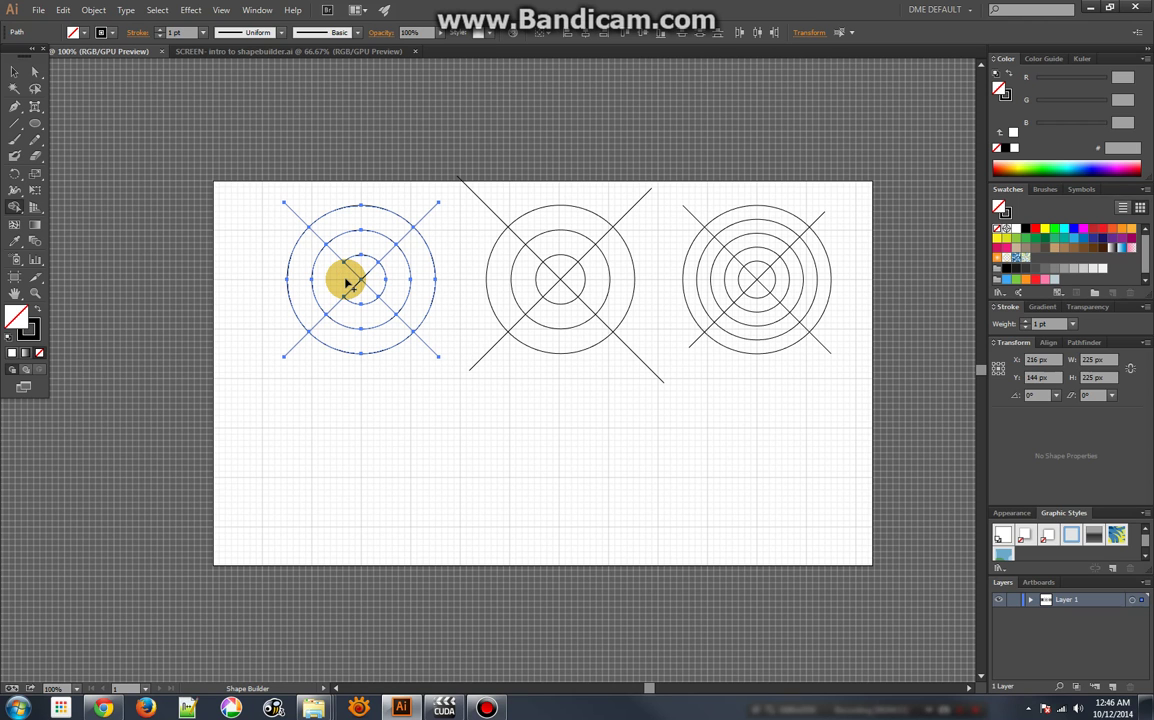
drag(346, 284, 425, 283)
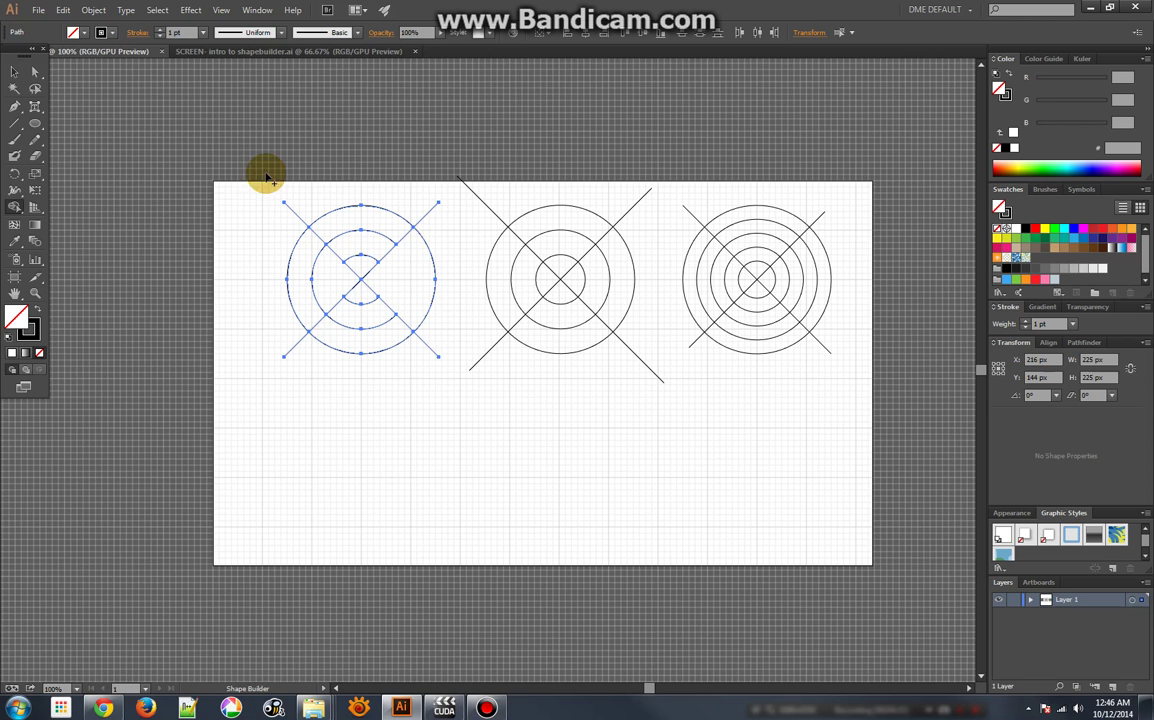
- Reset the first target to white fill and black stroke, then delete the lower-right line stub
click(11, 72)
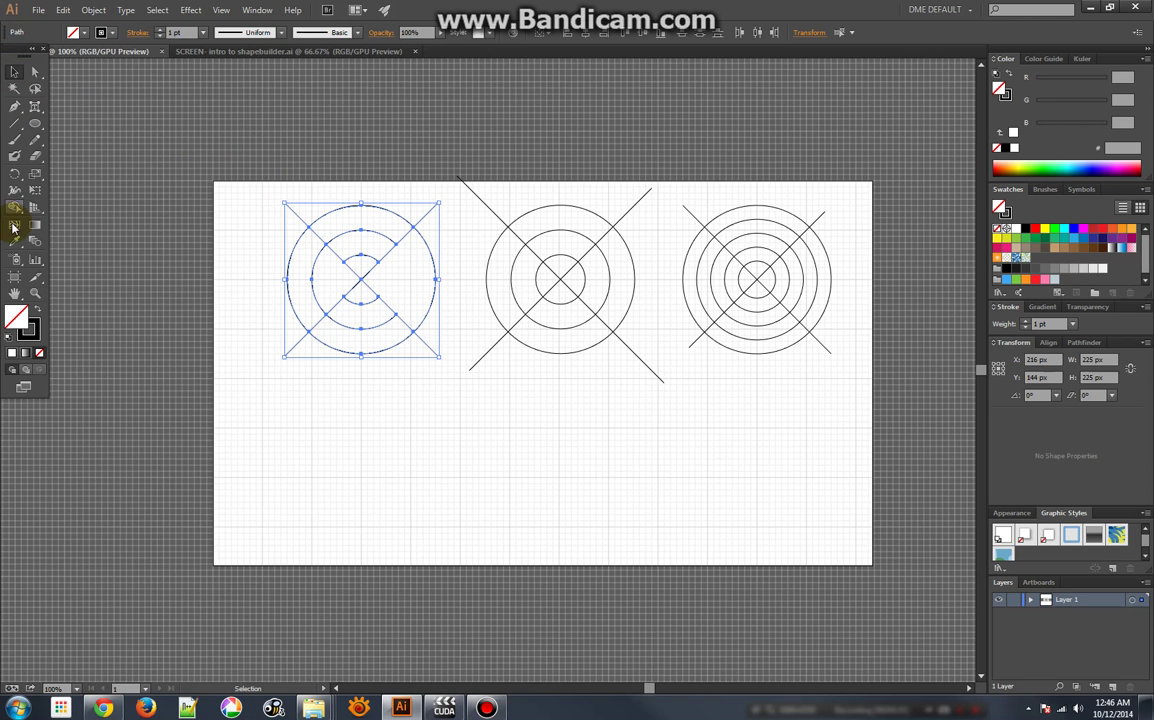
click(10, 341)
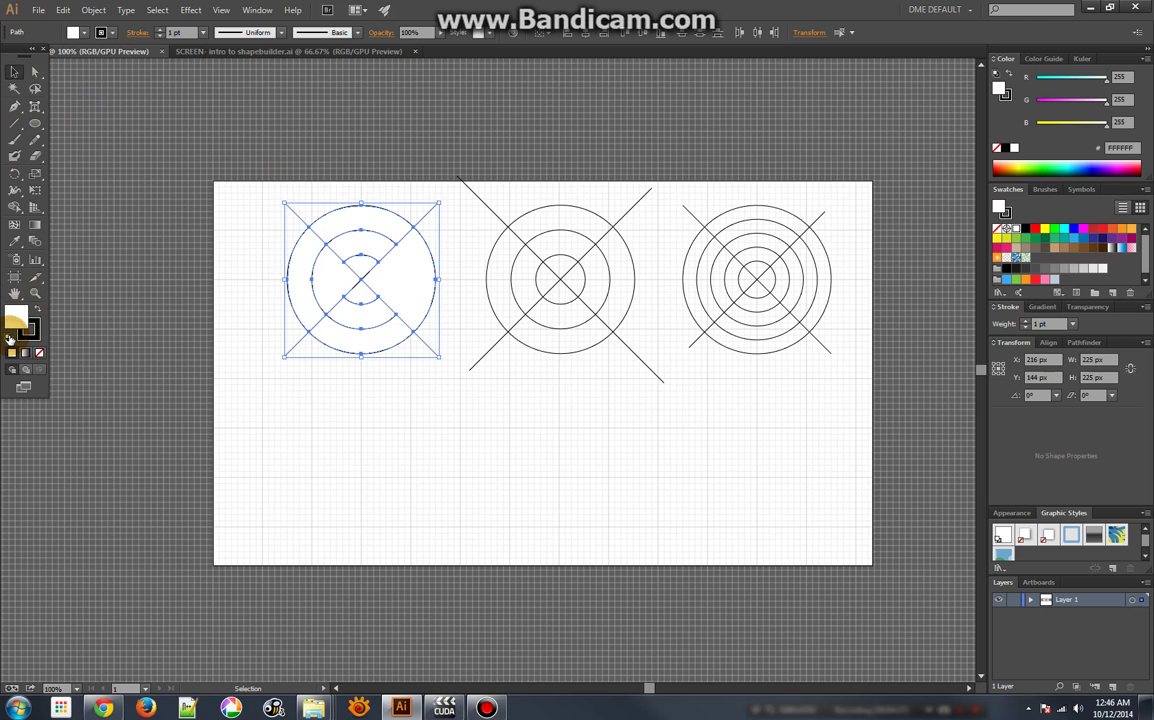
click(453, 407)
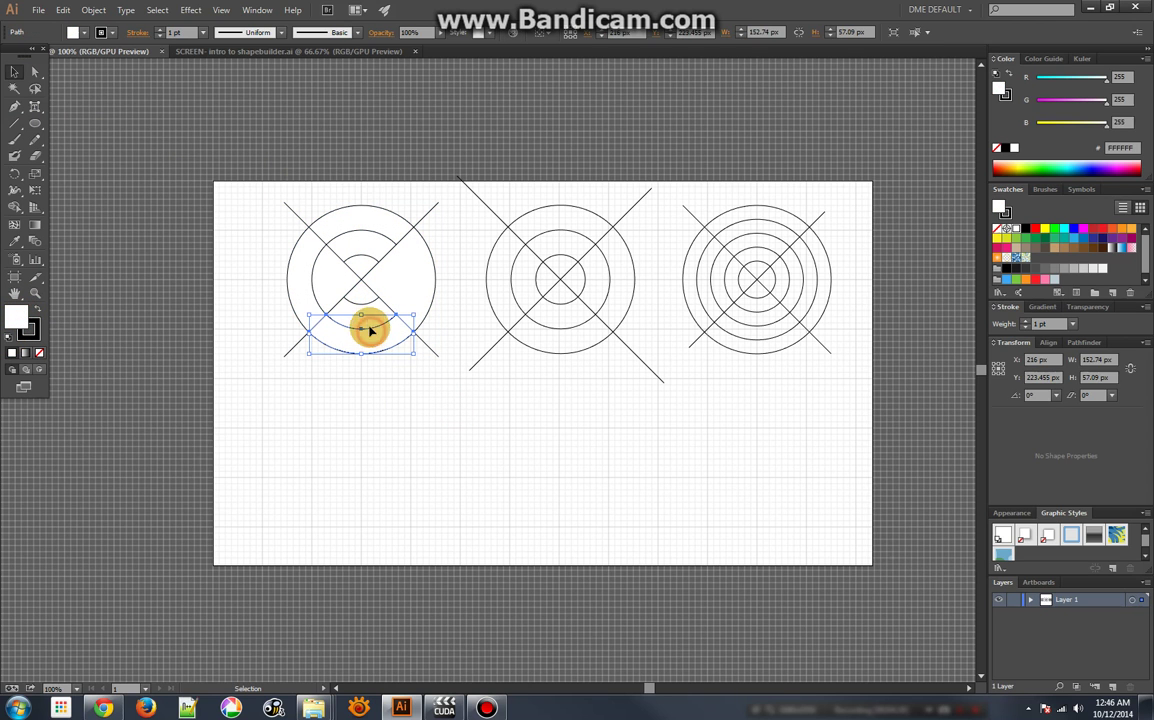
click(368, 320)
click(316, 279)
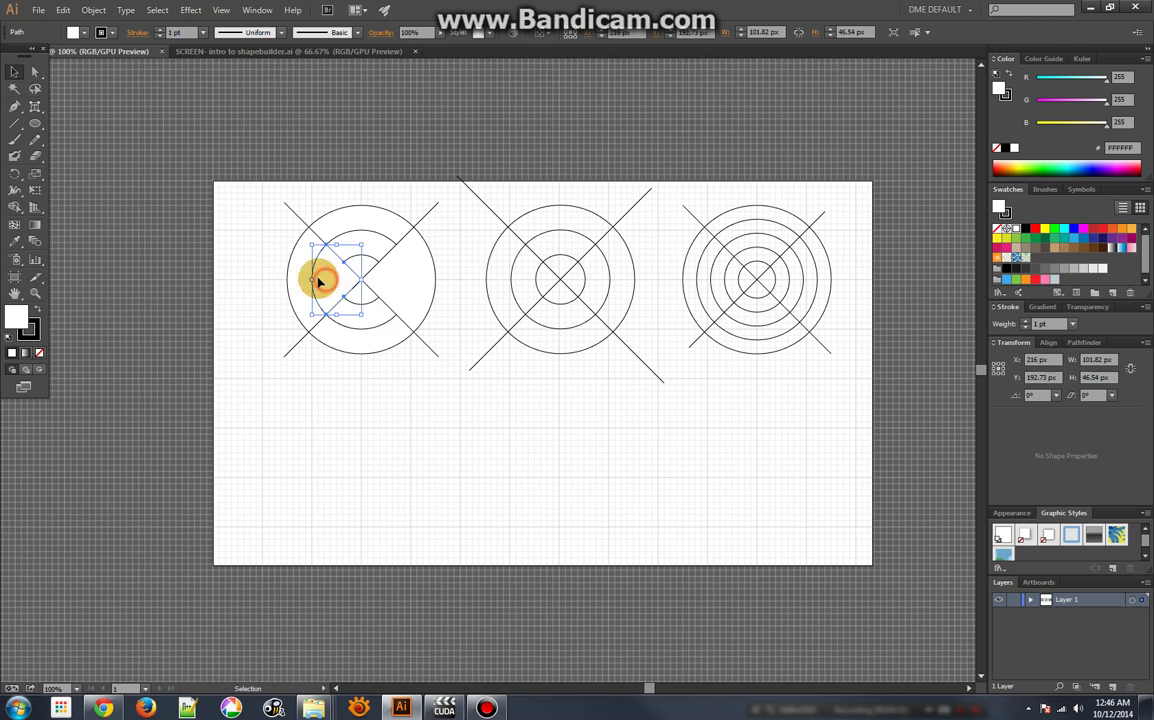
click(345, 215)
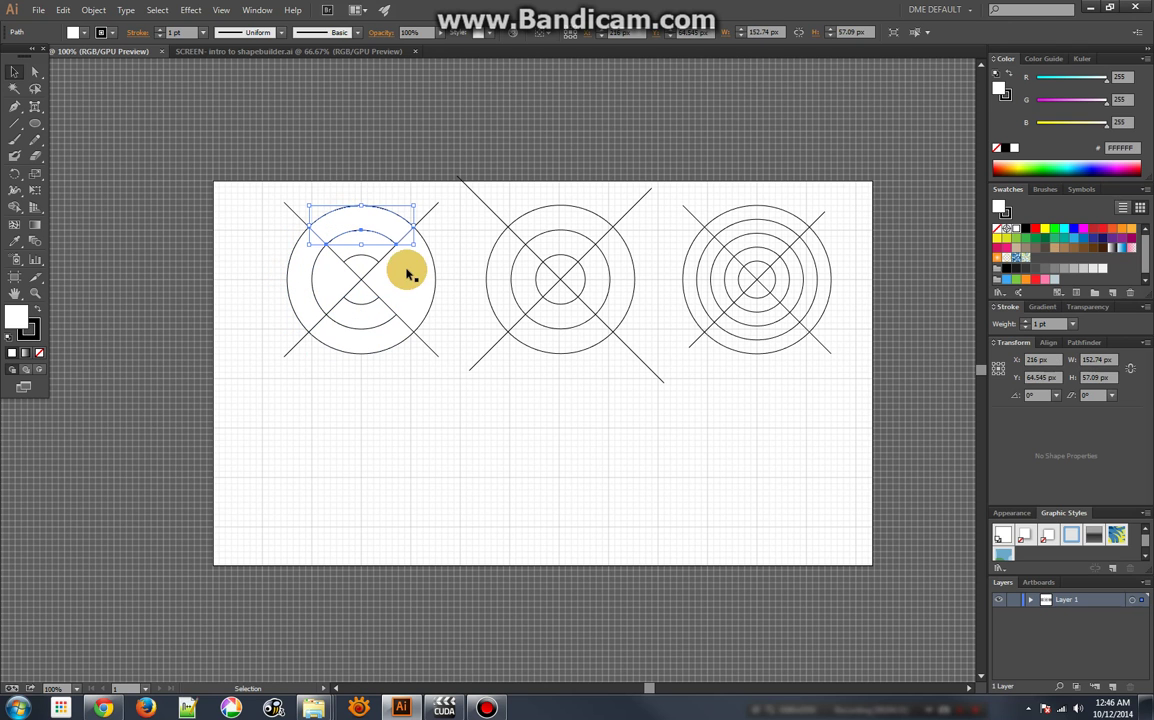
click(427, 215)
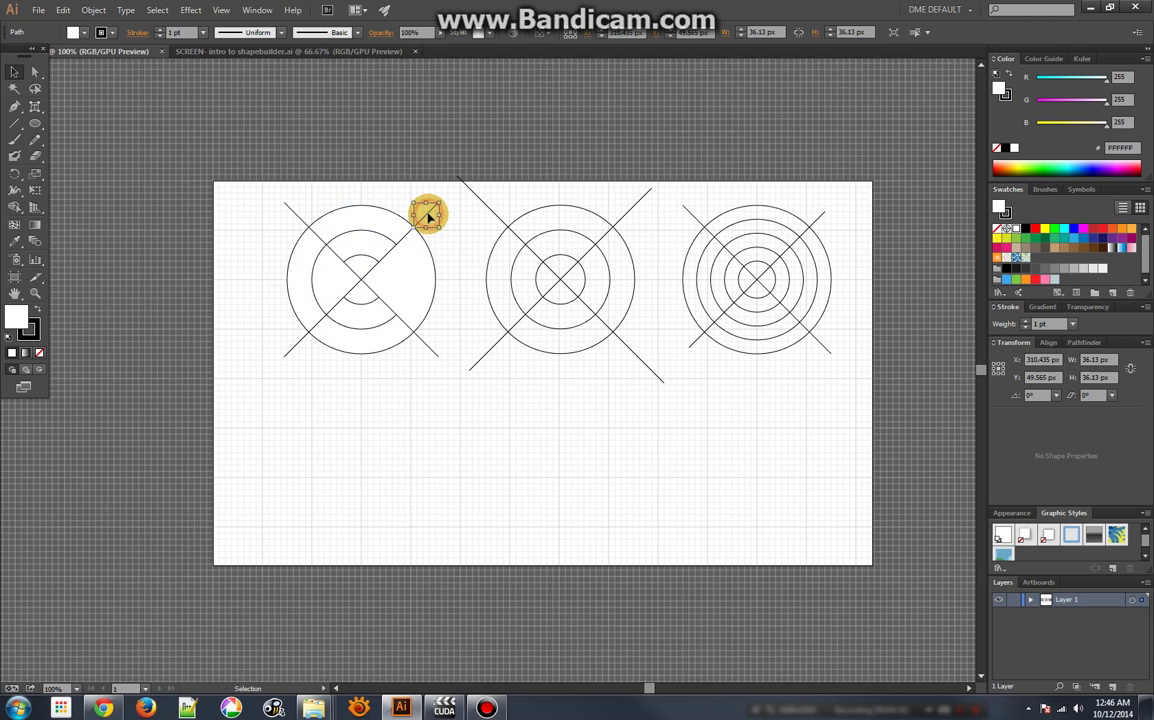
click(430, 347)
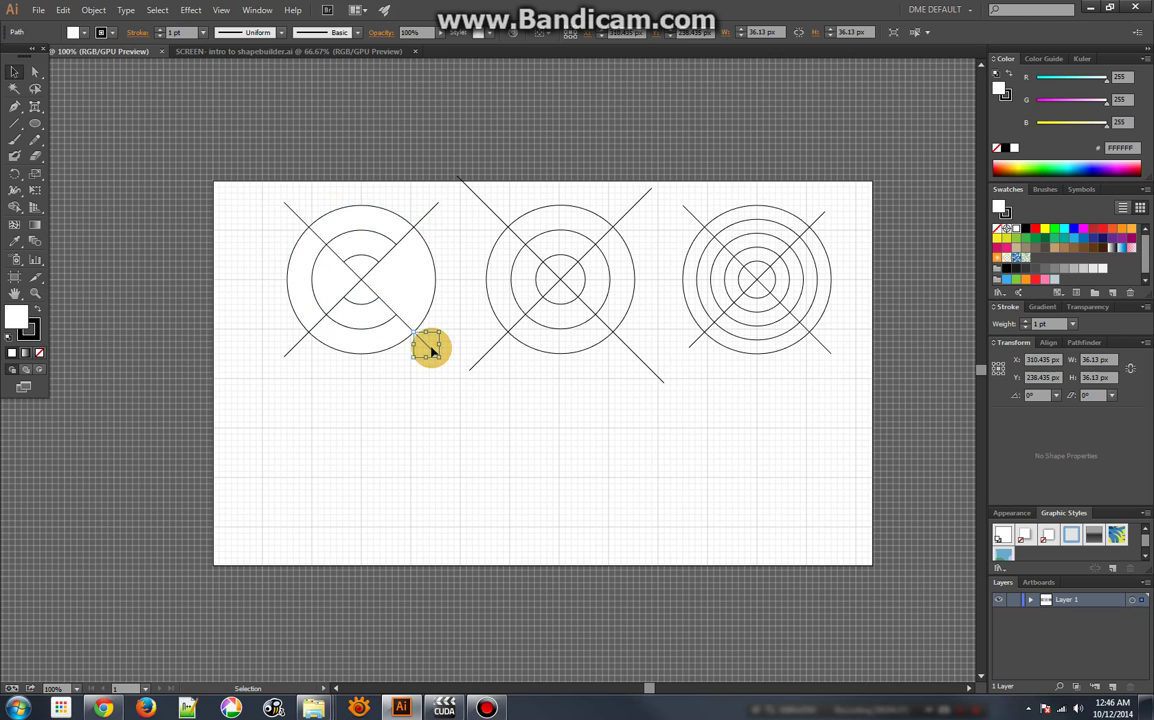
key(Delete)
- Delete the upper-left and lower-left line stubs poking outside the outer circle
click(431, 212)
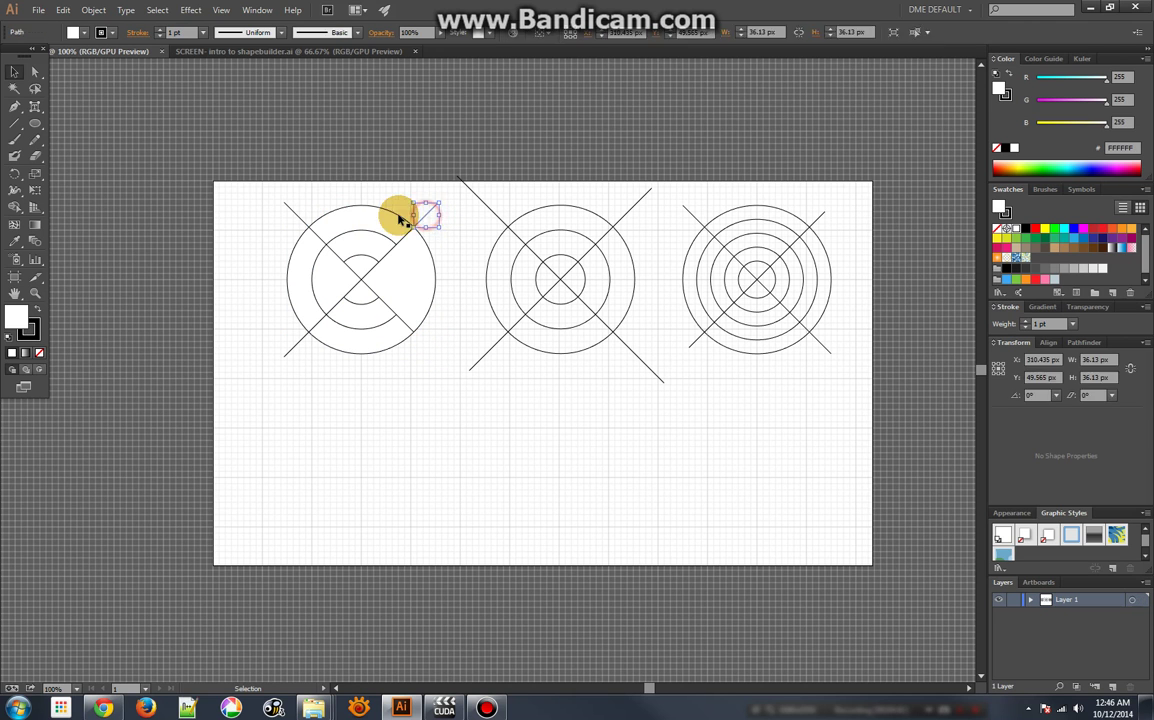
click(297, 217)
key(Delete)
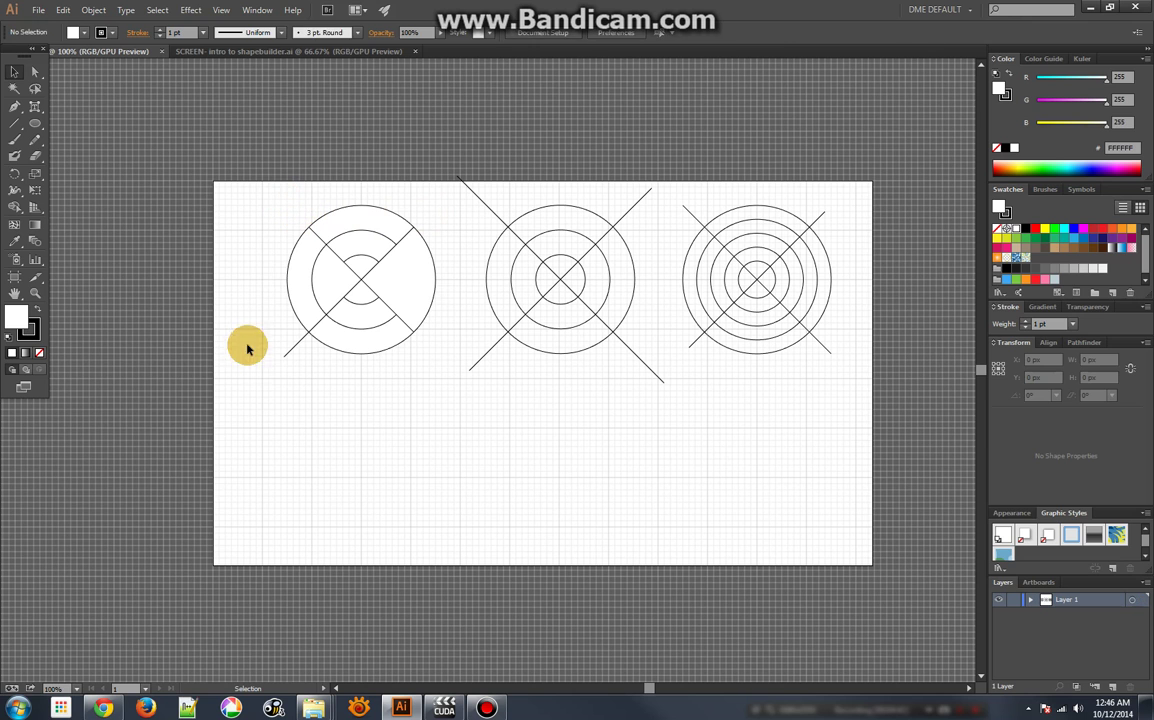
drag(245, 347, 283, 381)
key(Delete)
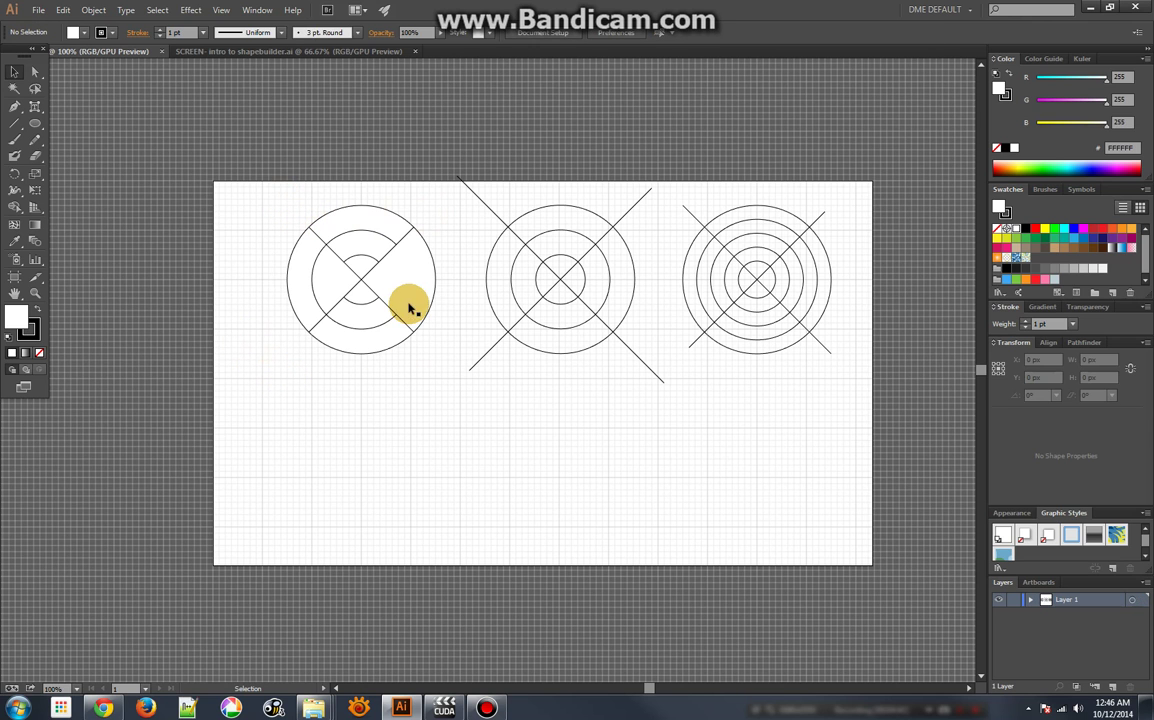
- Fill the first target's two wedges grey 999999 and its inner ring pieces dark grey 666666
click(409, 302)
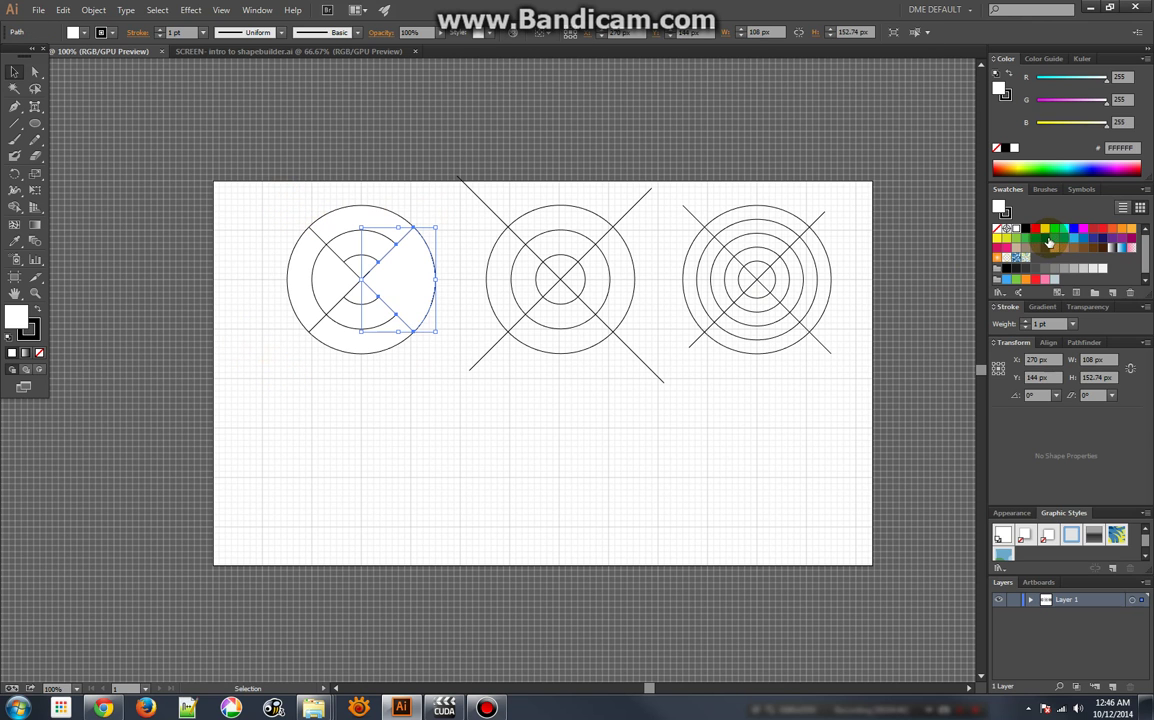
click(1066, 272)
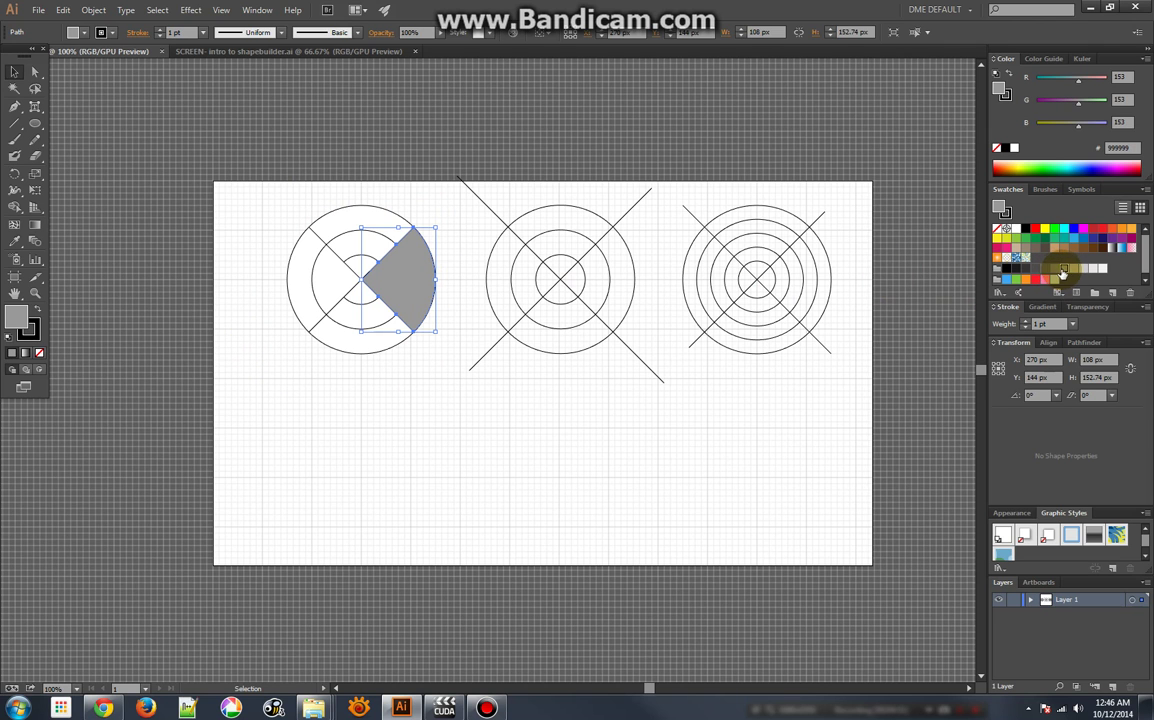
click(329, 274)
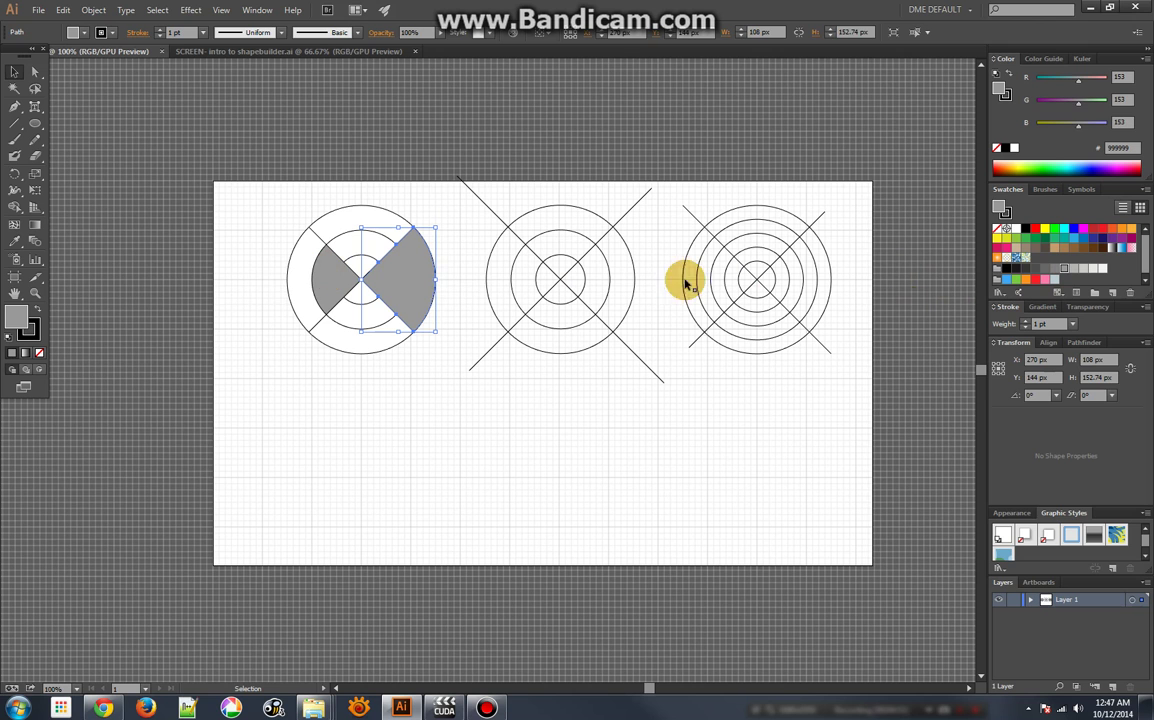
click(293, 279)
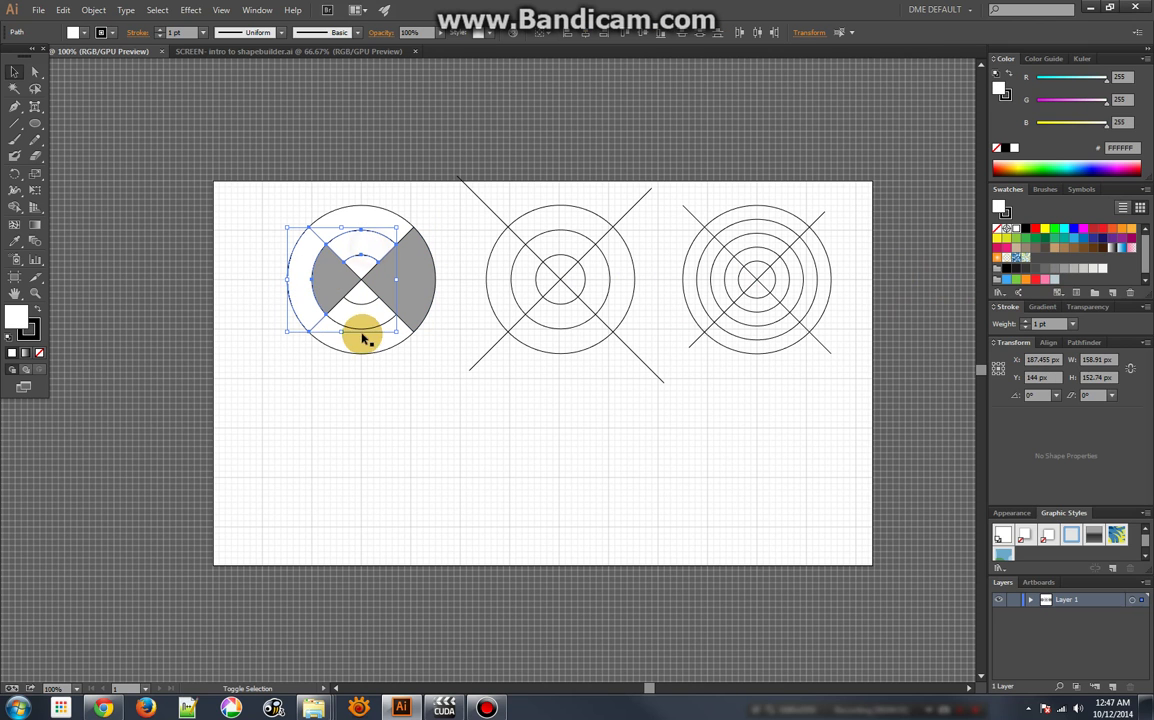
shift+click(364, 316)
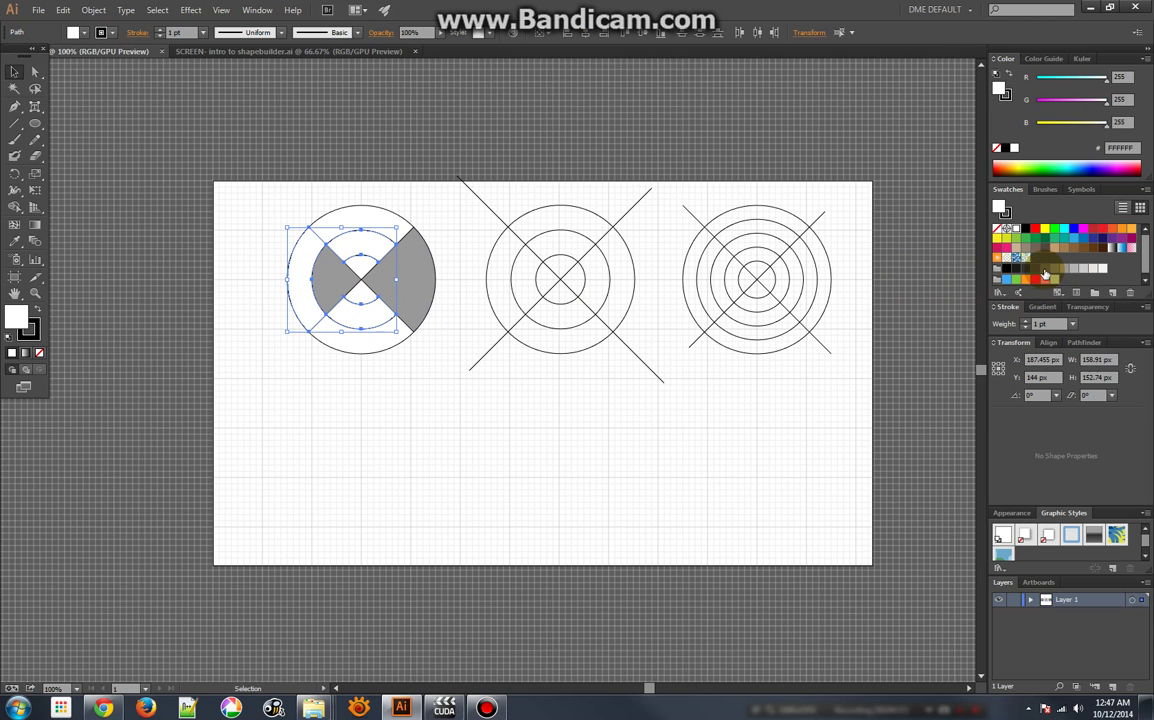
click(370, 314)
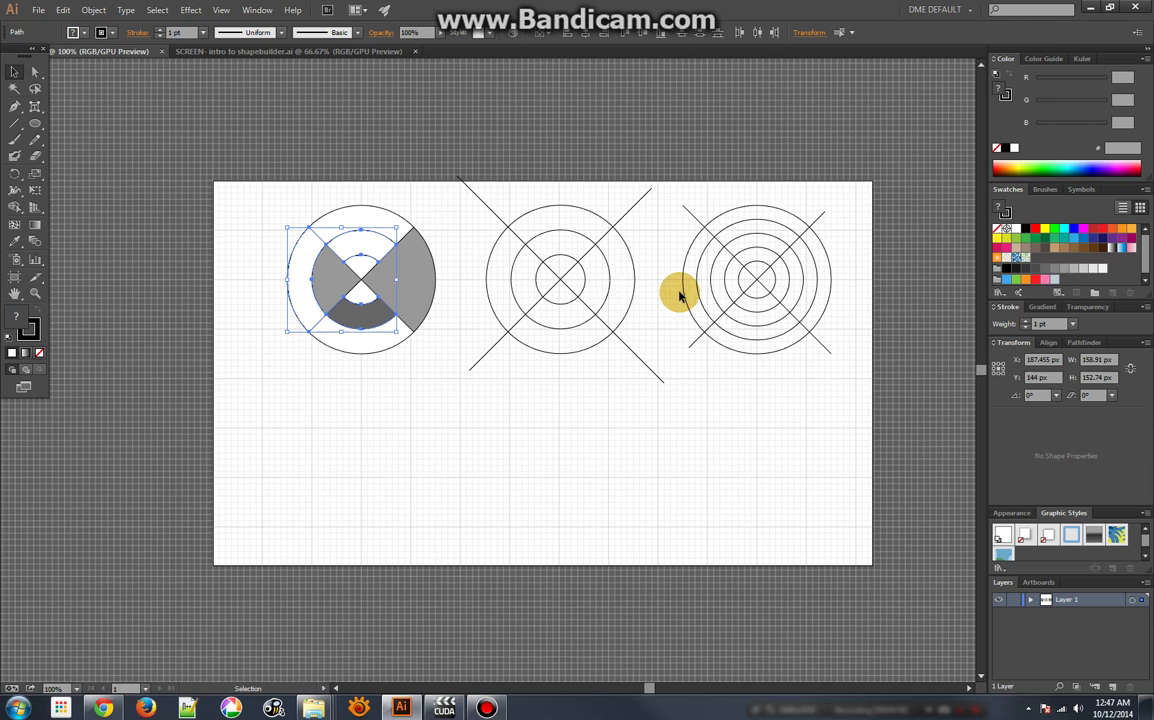
click(1045, 269)
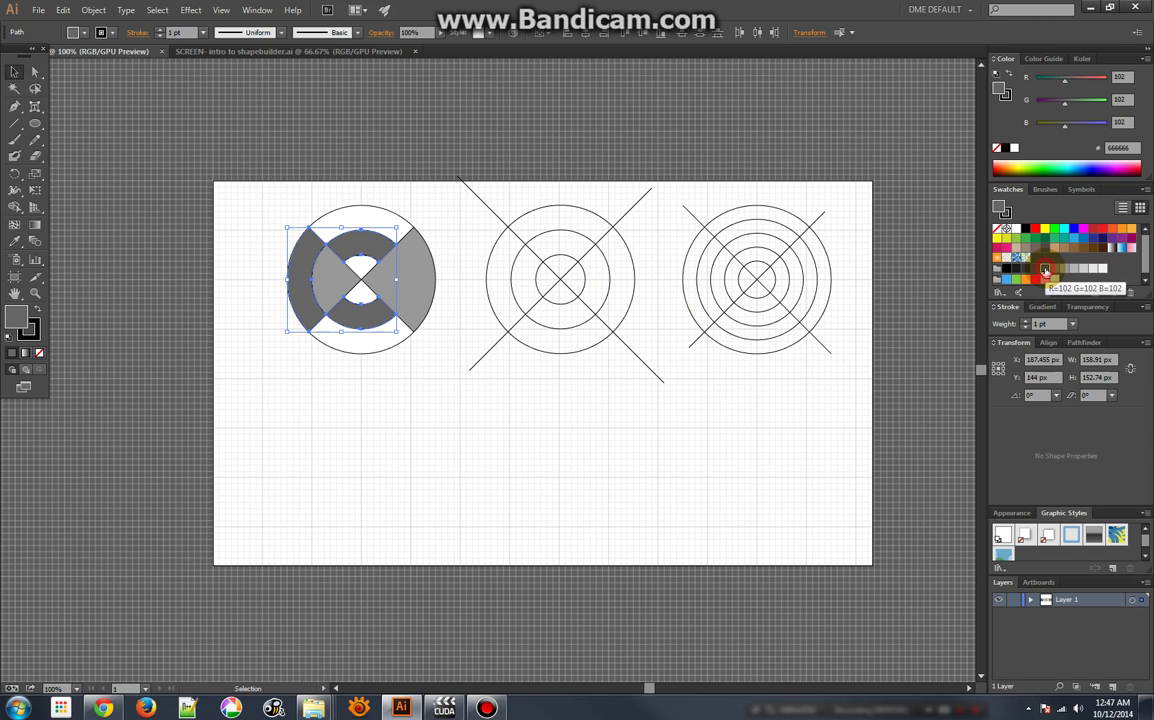
- Turn the top and bottom crescents light grey CCCCCC
click(383, 218)
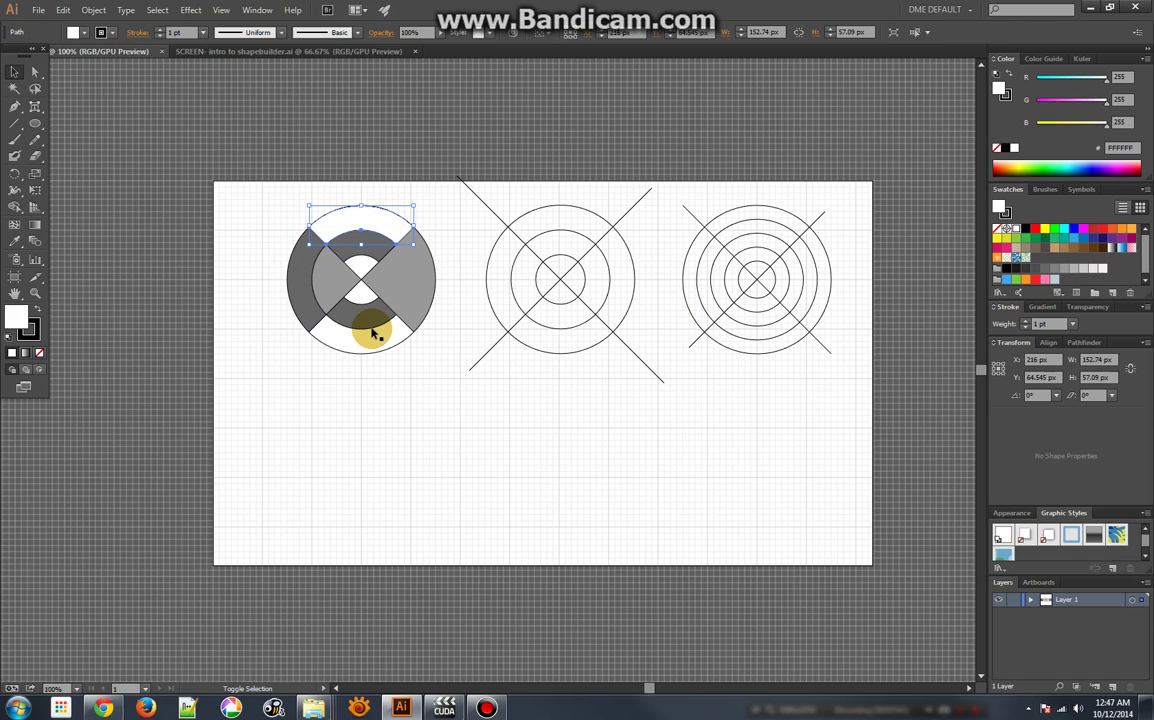
shift+click(375, 345)
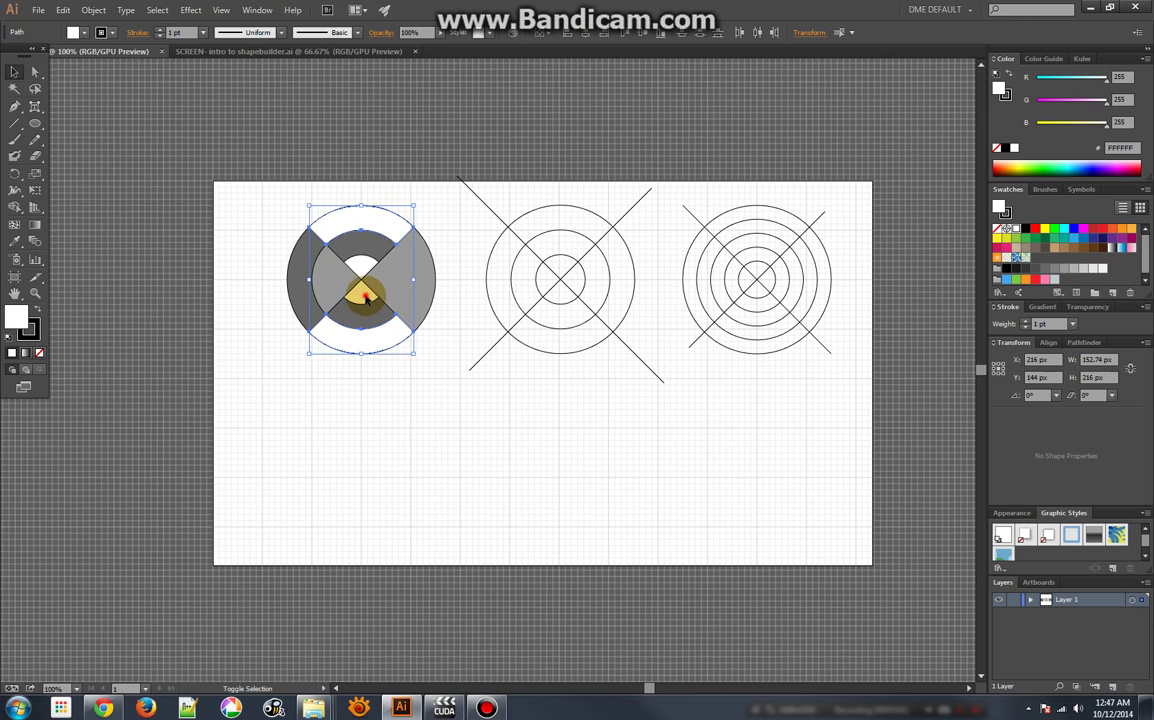
click(1083, 268)
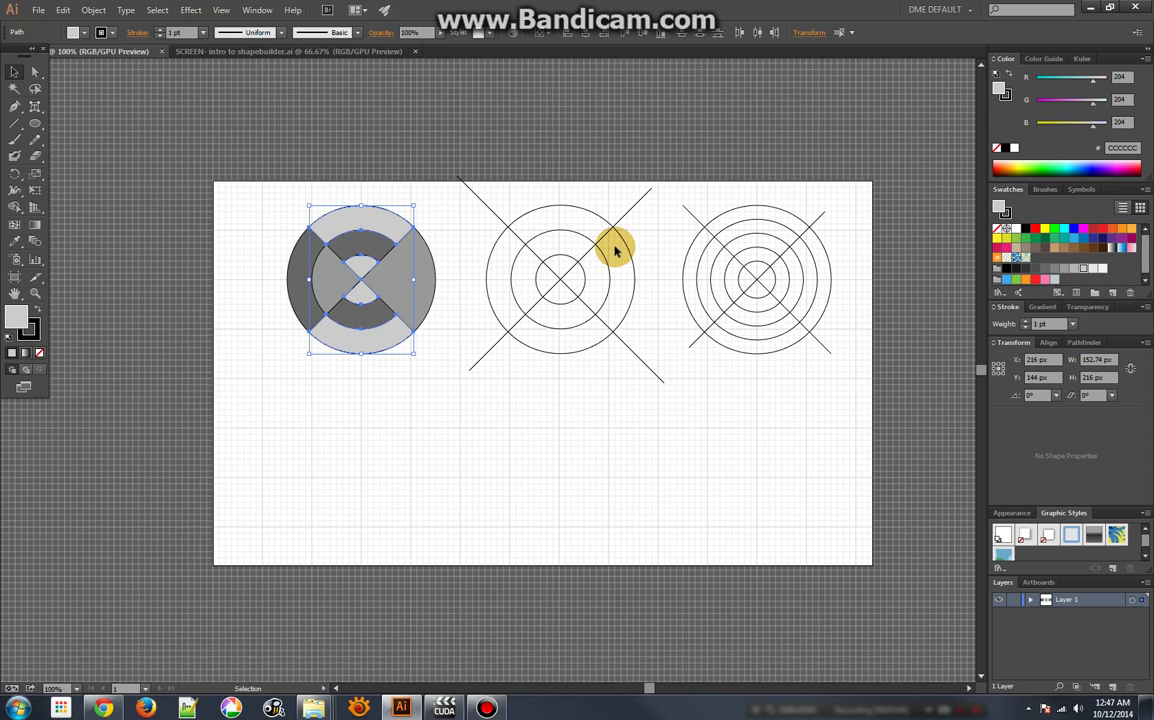
click(460, 238)
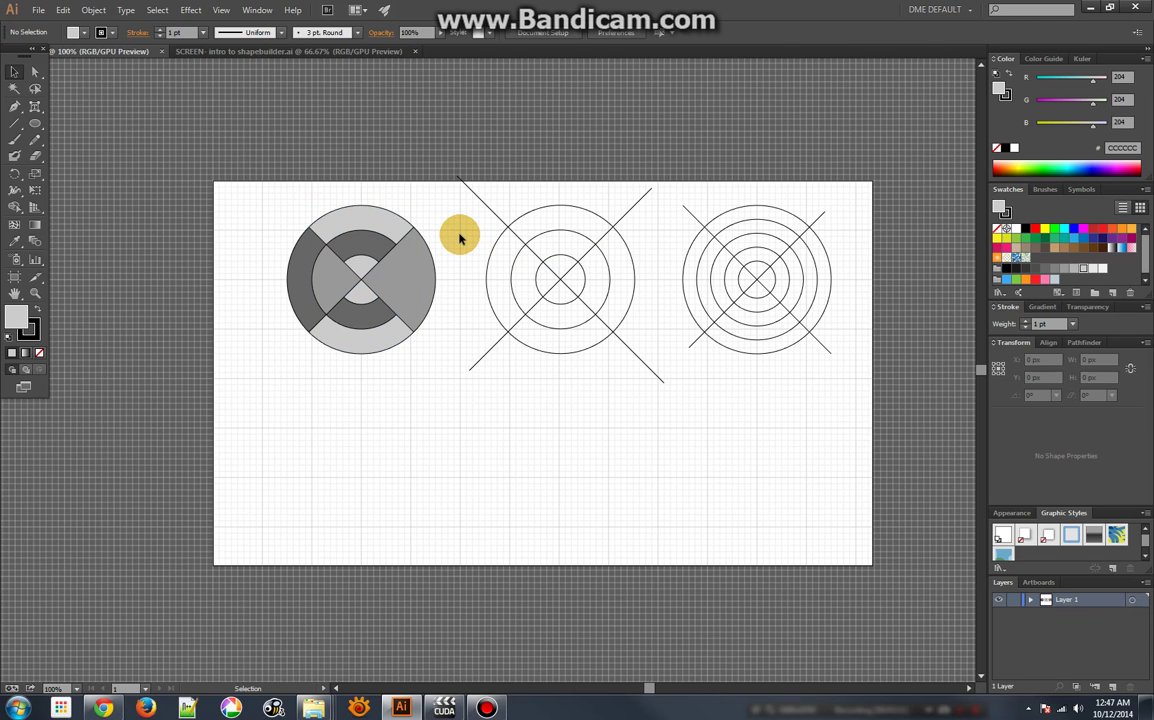
- Delete the right grey wedge, leaving a C-shaped emblem
click(416, 272)
key(Delete)
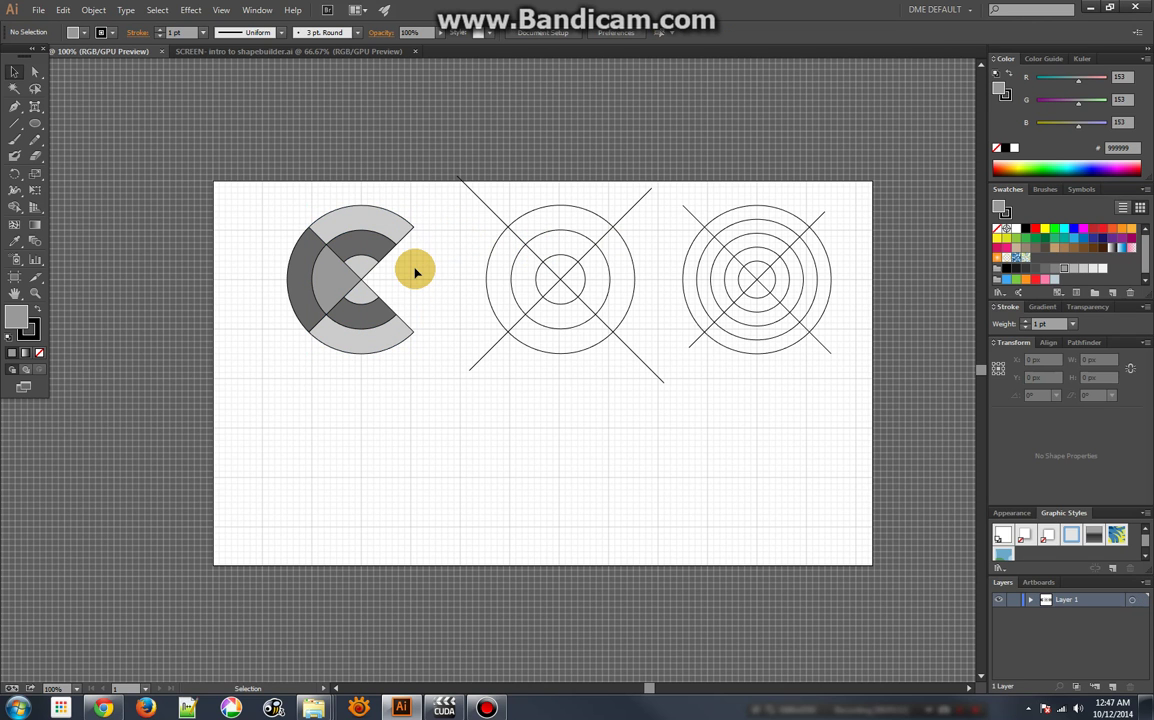
click(330, 280)
click(386, 361)
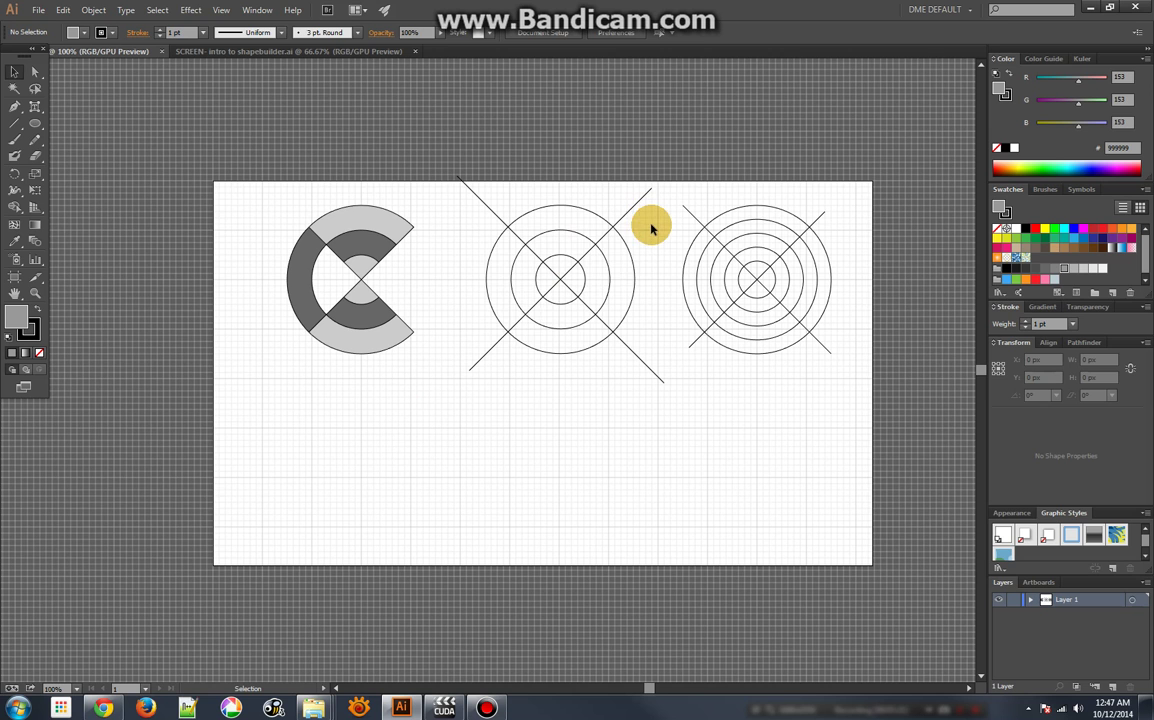
- Select the middle target's circles and crossing lines and make them a Live Paint group with the Live Paint Bucket
drag(651, 226, 492, 352)
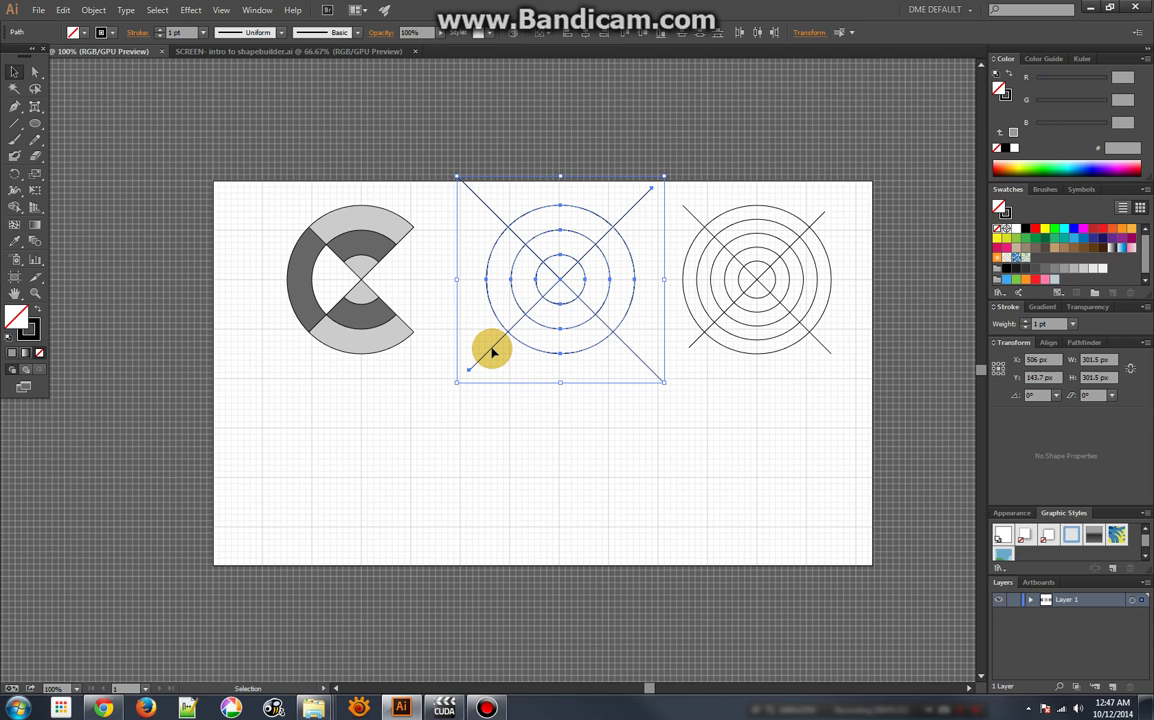
click(12, 191)
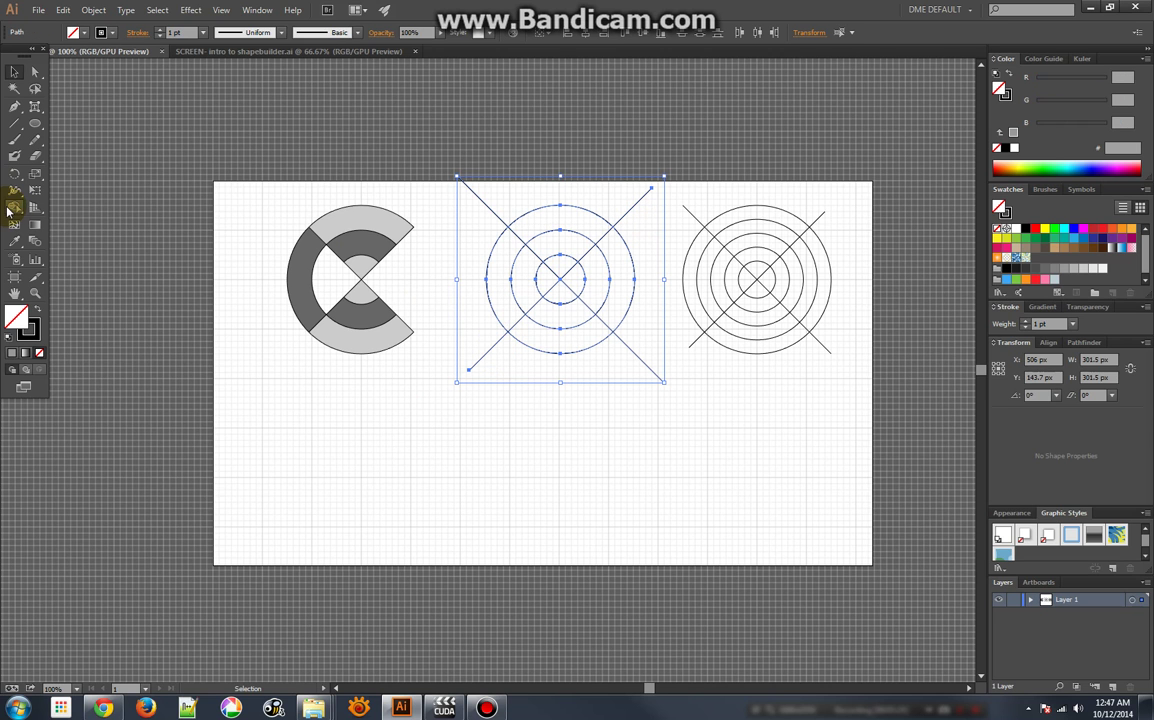
drag(9, 210, 82, 222)
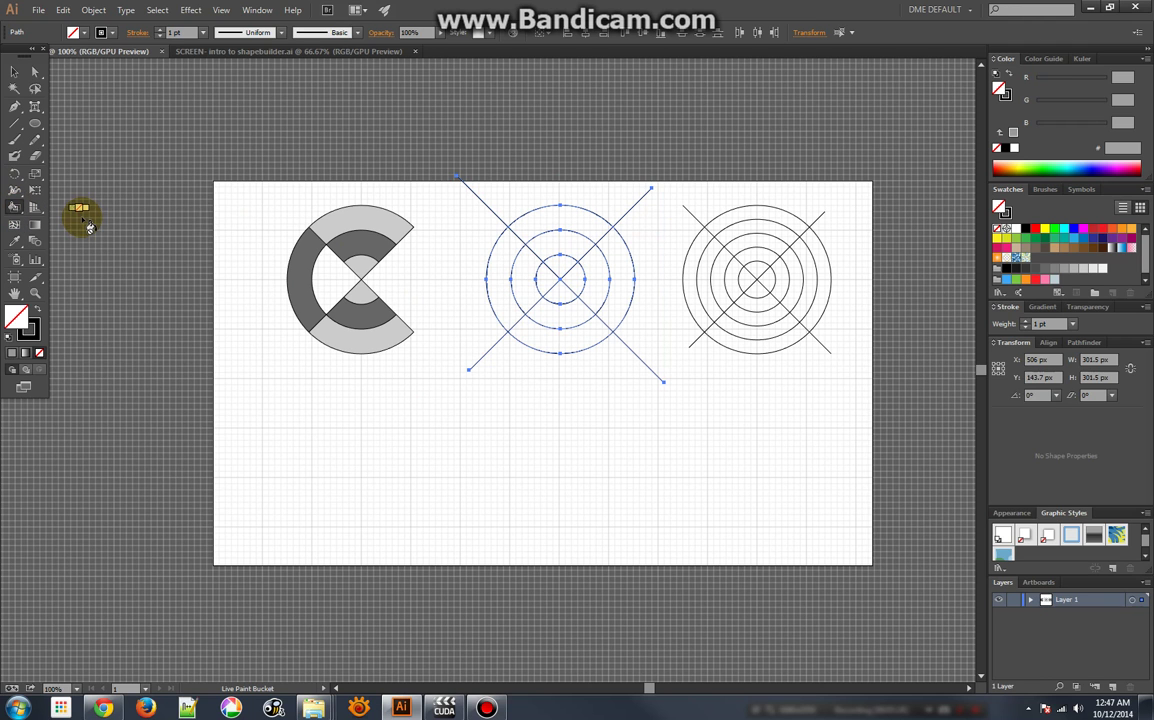
click(586, 302)
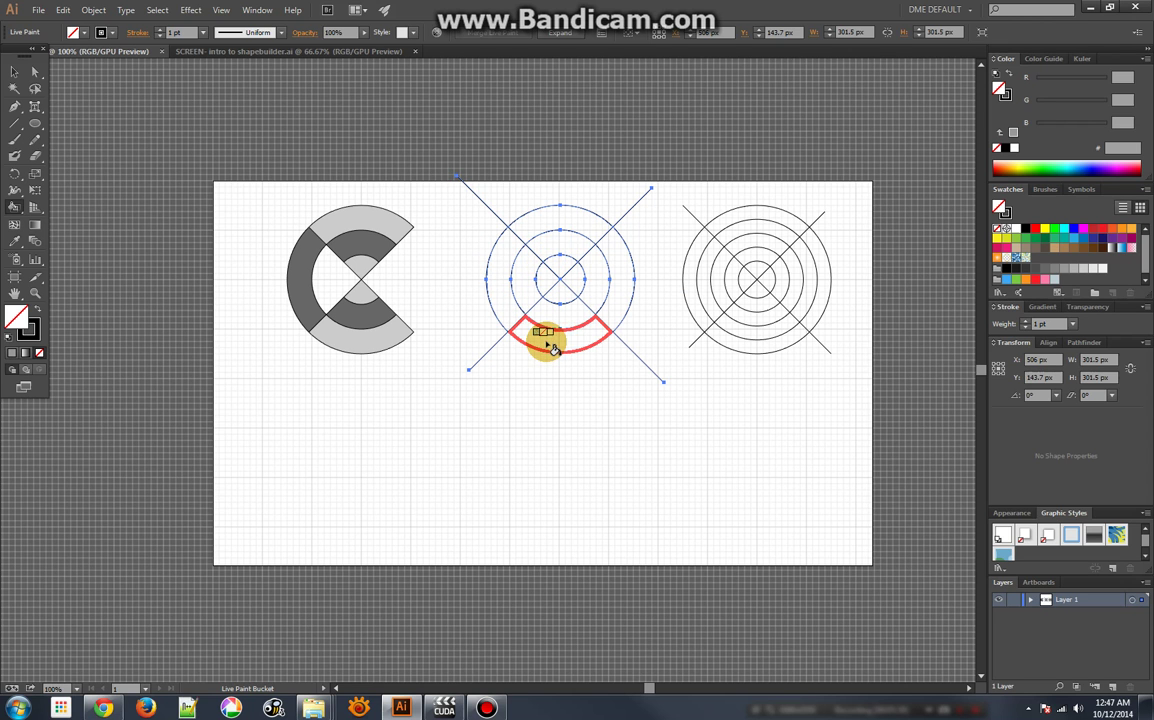
- Paint the middle target's outer ring faces and inner quadrant light grey CCCCCC
click(1085, 269)
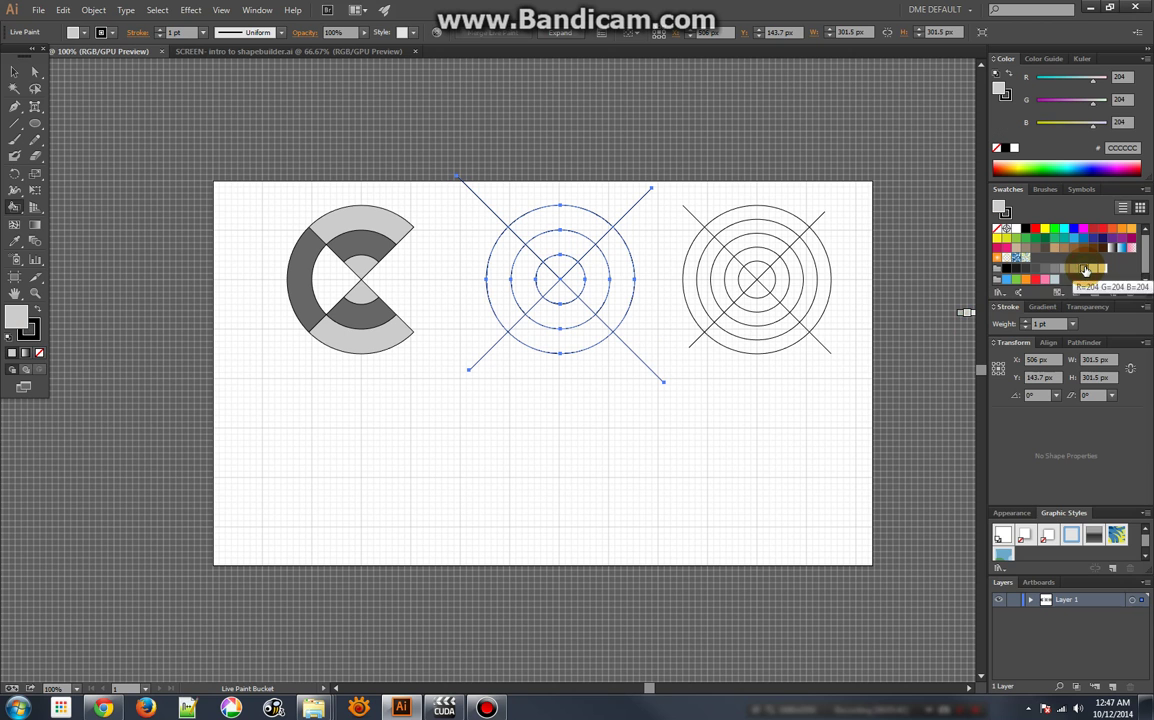
click(620, 288)
click(575, 279)
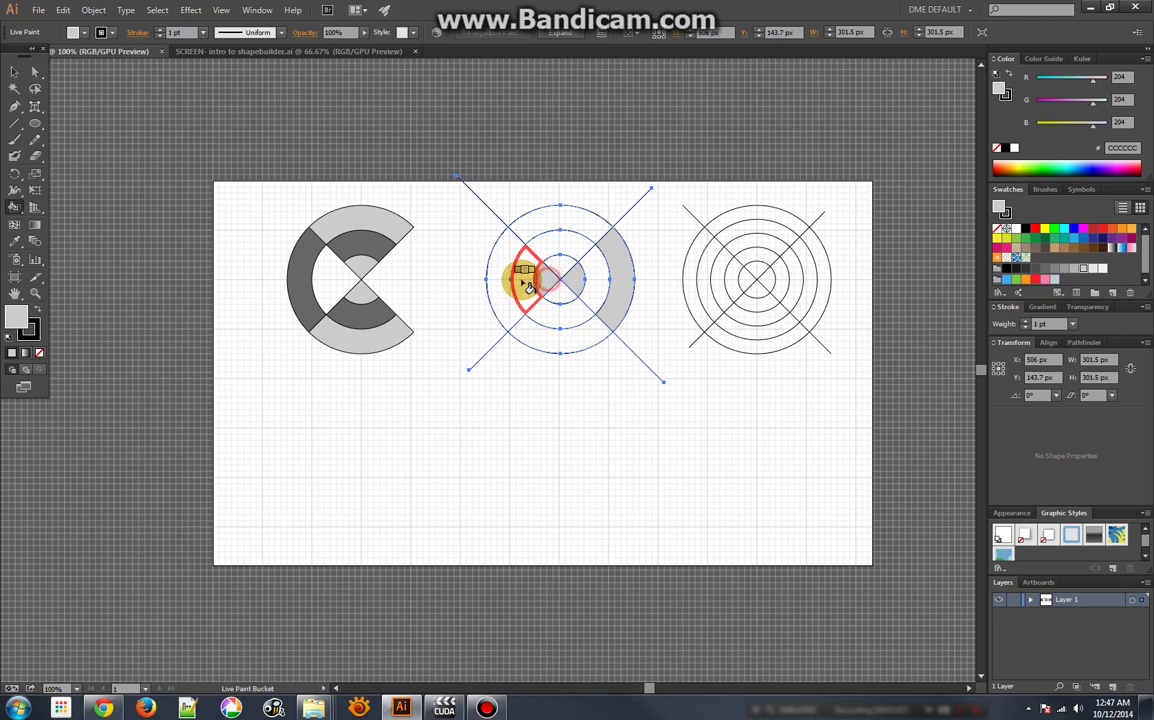
click(528, 285)
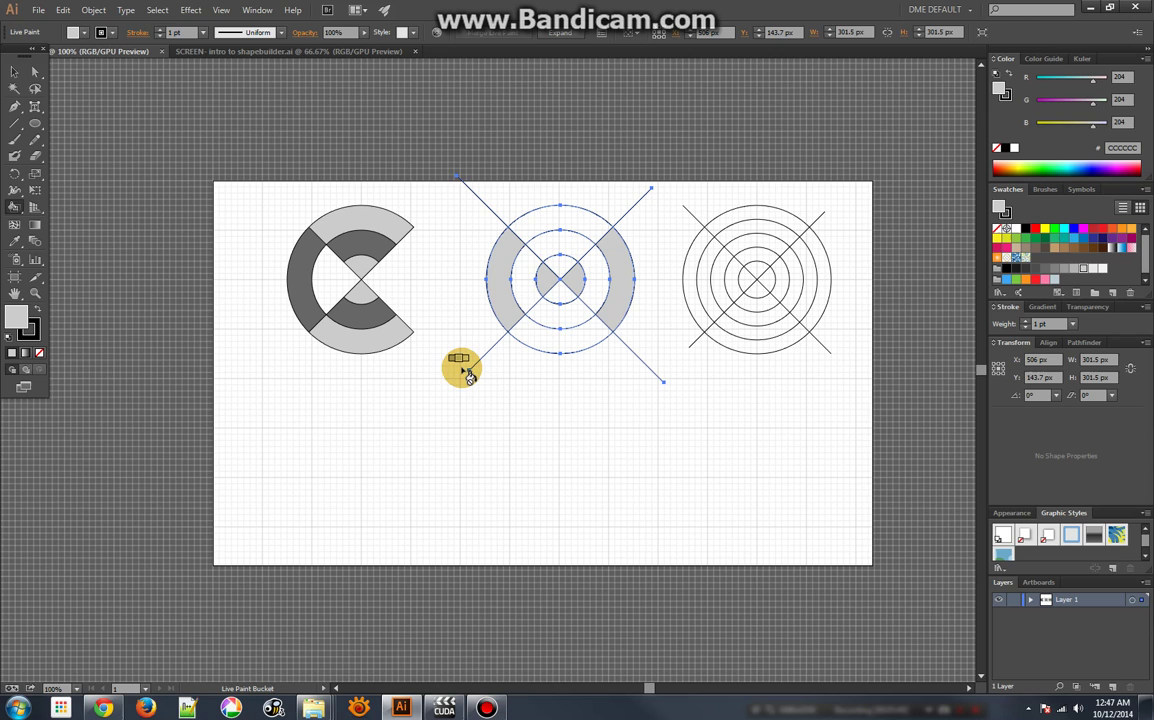
- Fill the top, bottom and inner ring segments darker grey 999999, then undo the inner fills
click(1064, 268)
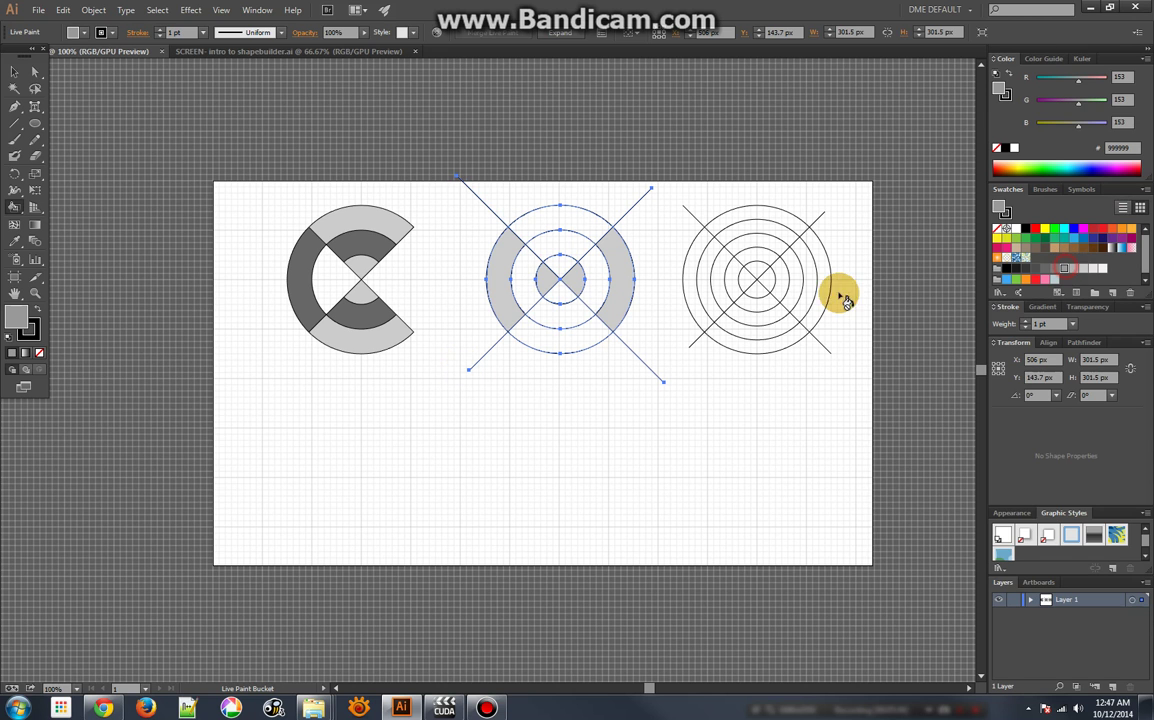
click(556, 300)
click(560, 242)
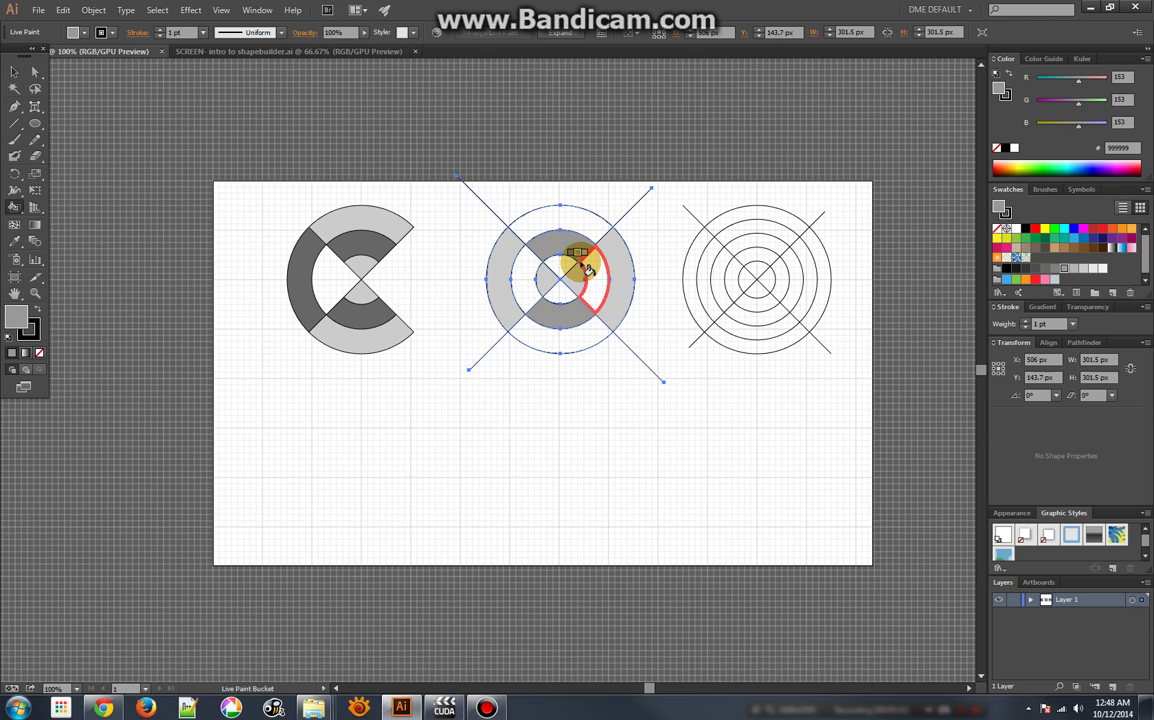
click(590, 270)
click(521, 266)
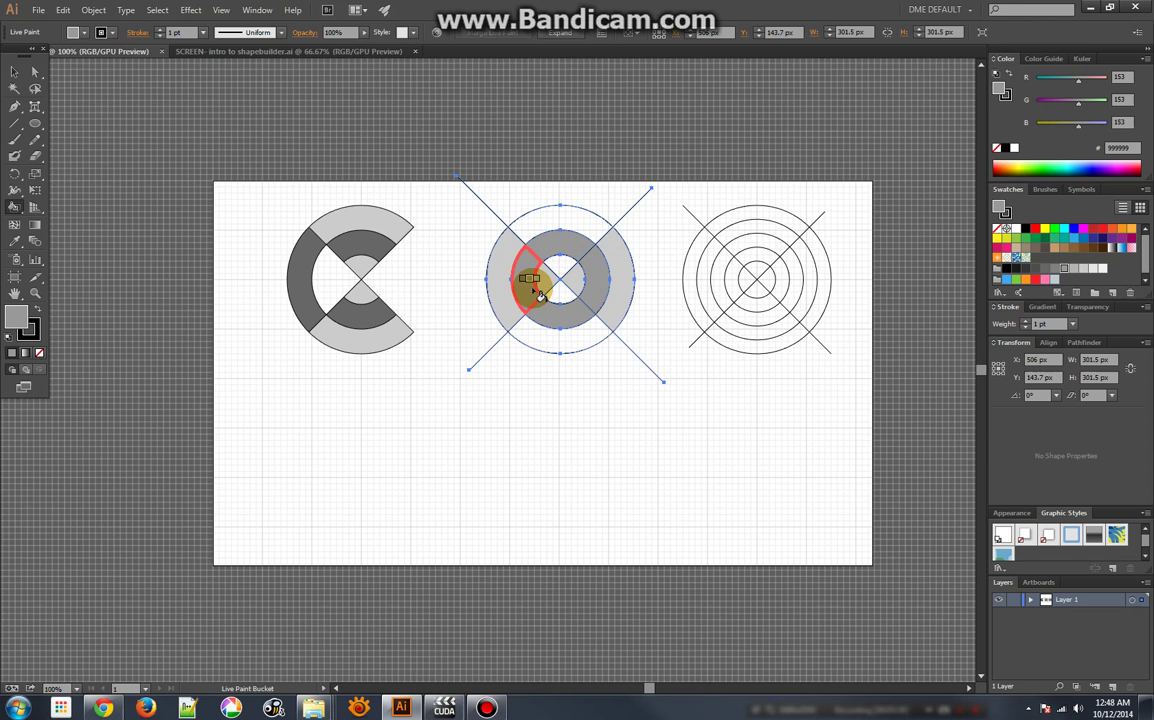
key(ctrl+z)
key(ctrl+z)
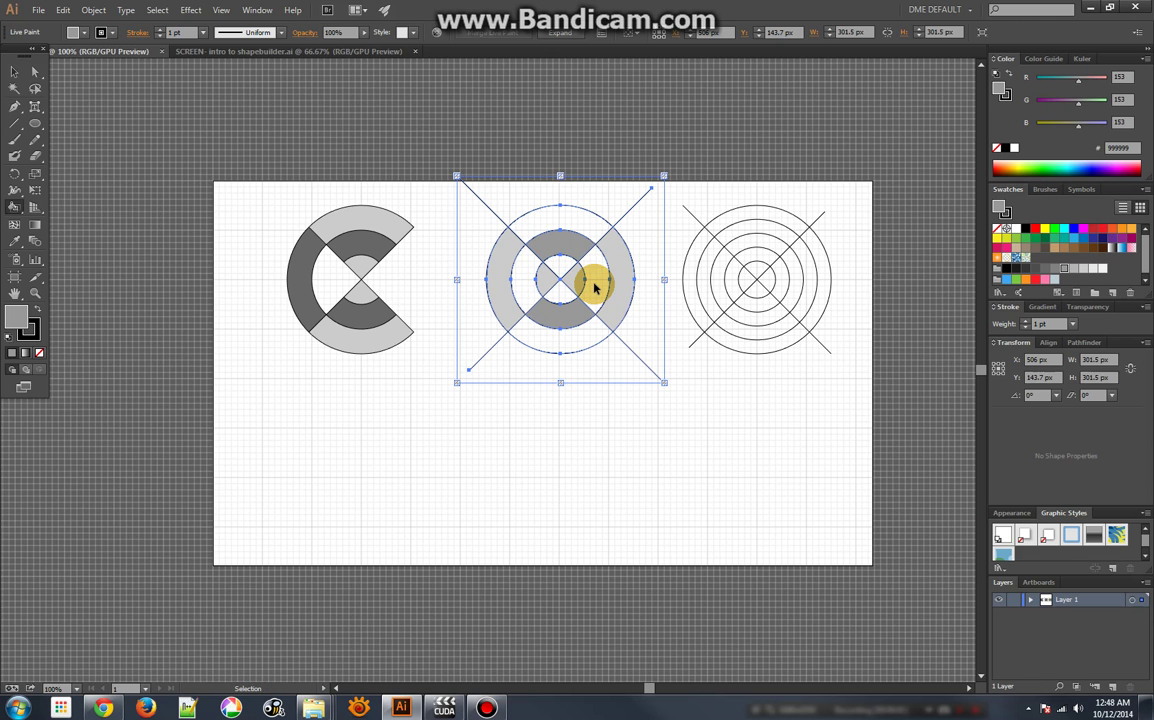
- Repaint the inner, side and bottom segments very light grey E6E6E6
click(1093, 268)
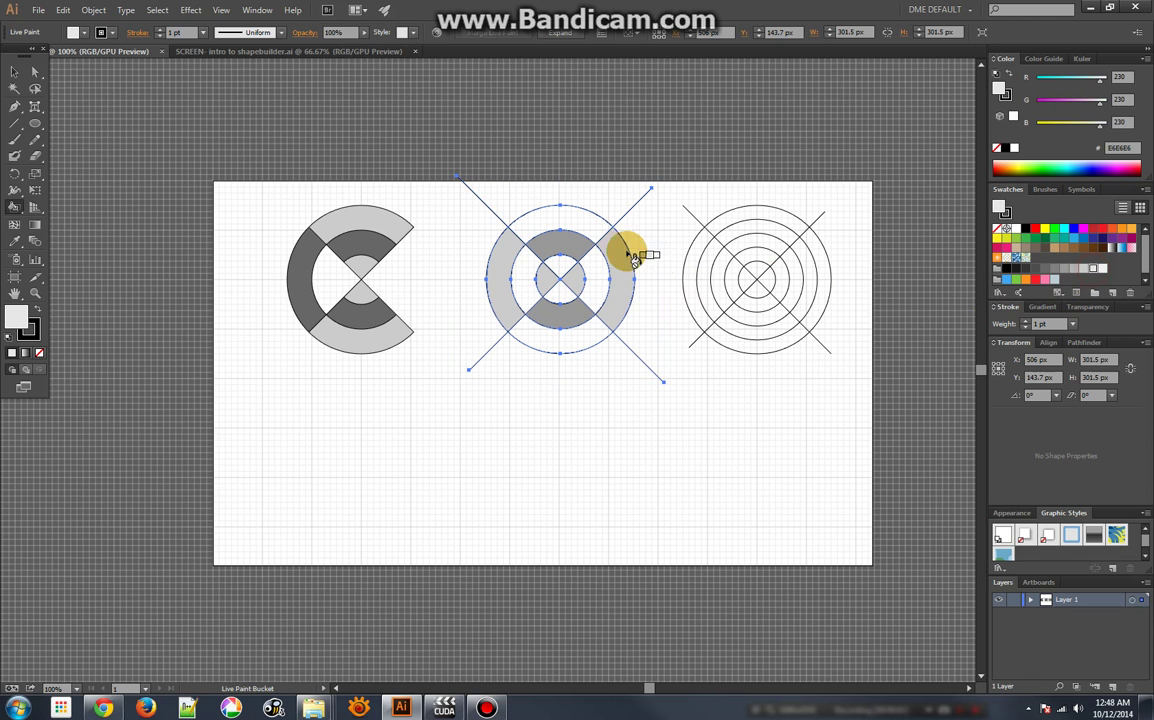
click(562, 220)
click(606, 290)
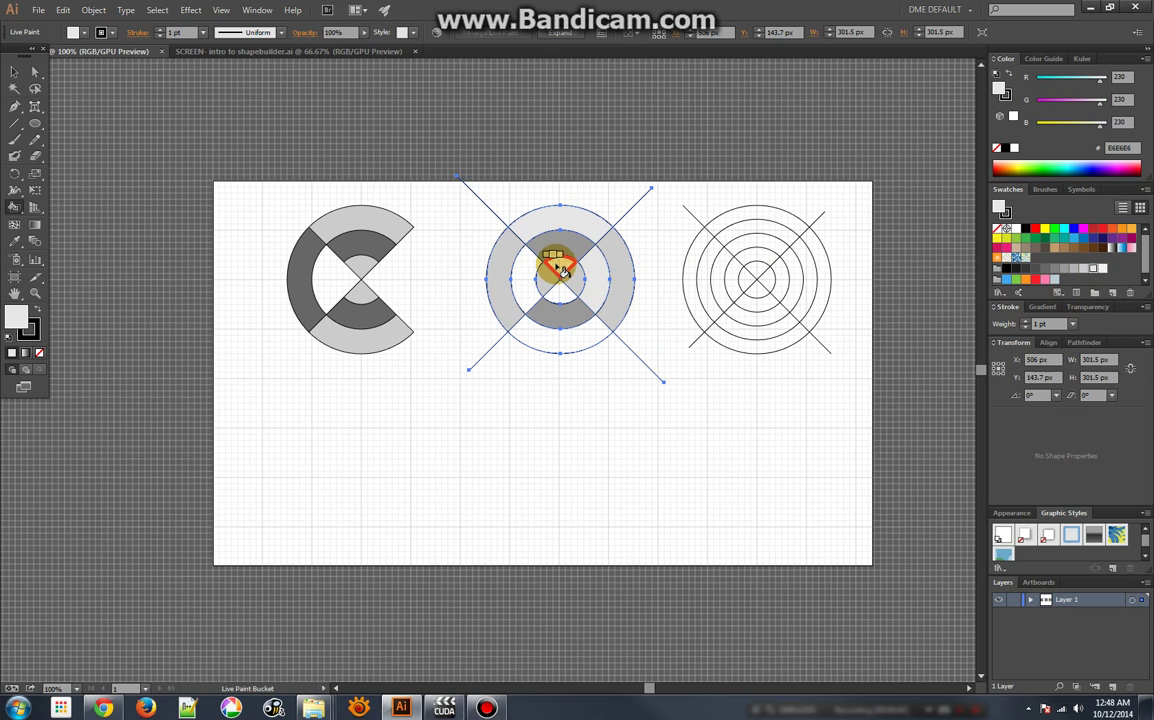
click(527, 287)
click(541, 333)
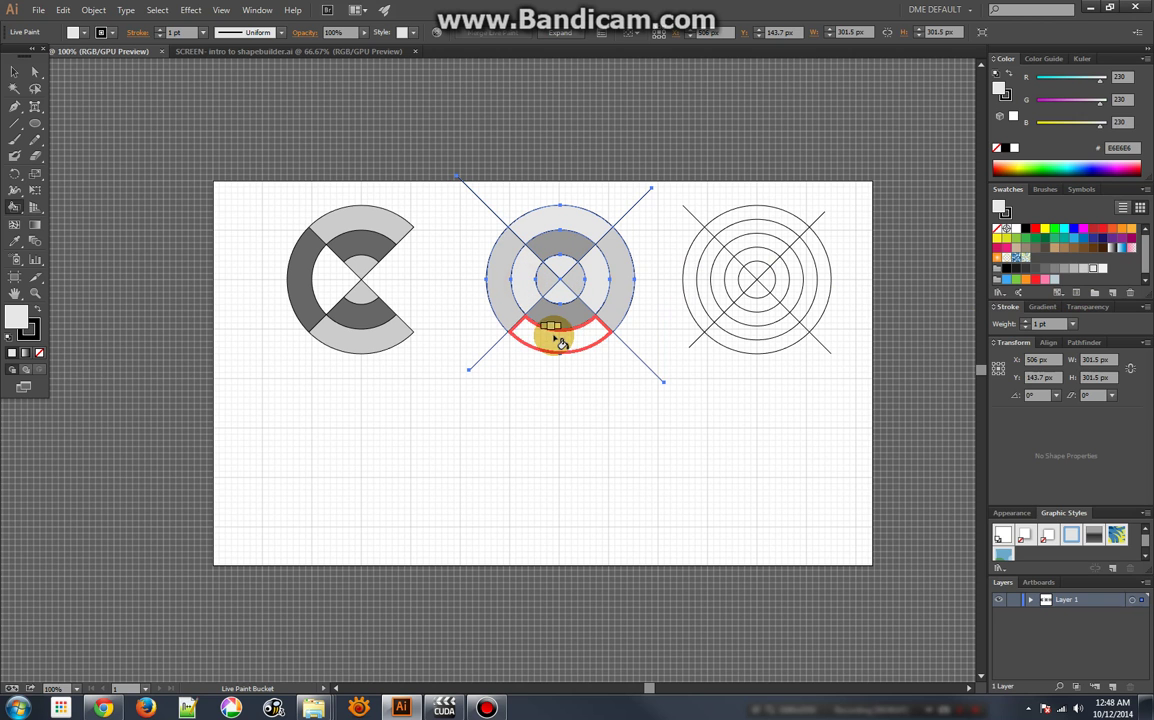
click(14, 71)
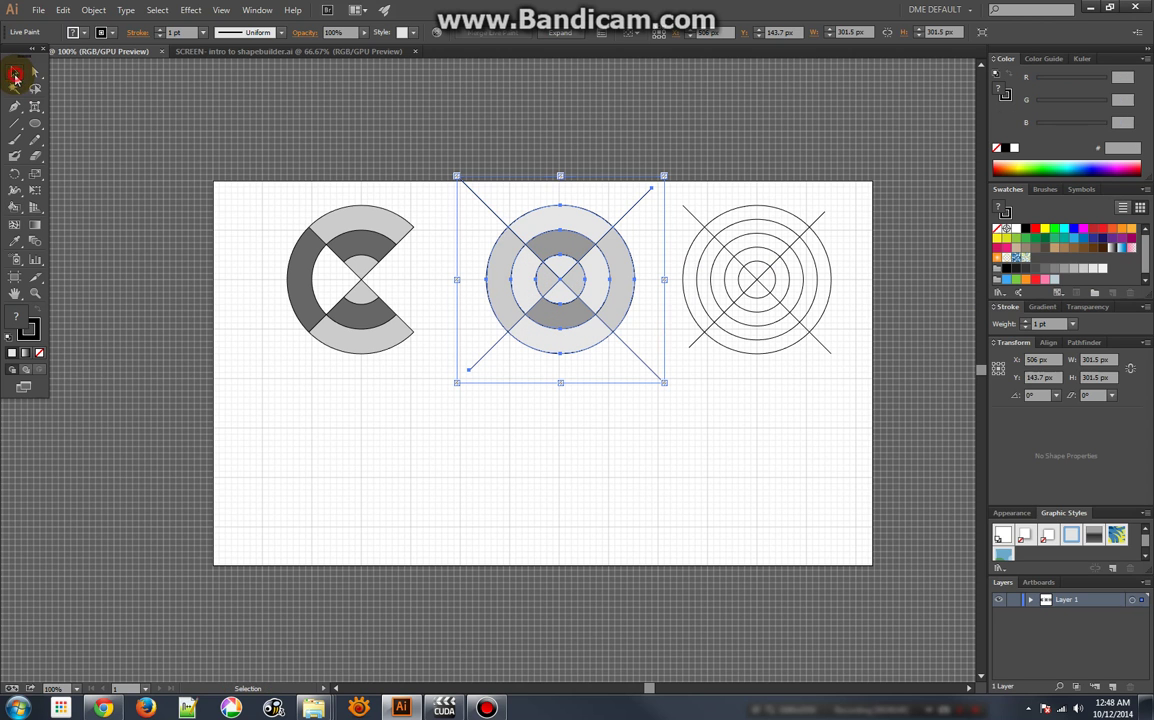
- Enter the Live Paint group and try shifting the diagonal lines, undoing back to a symmetric X
click(634, 403)
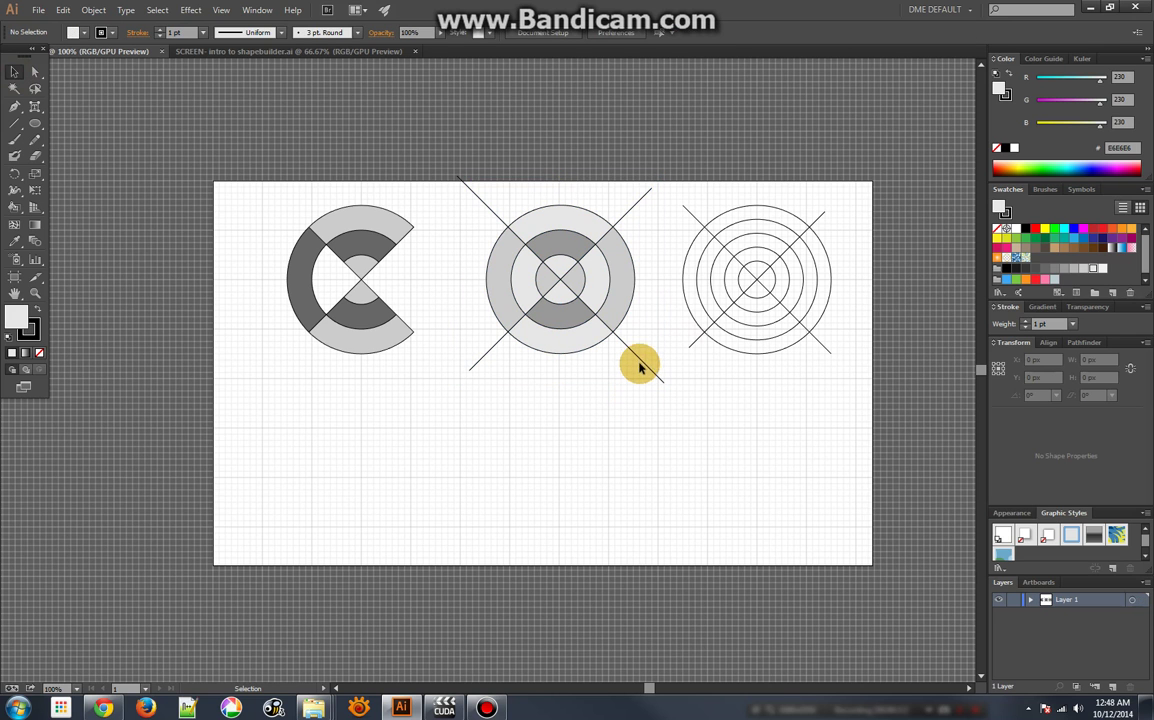
double_click(637, 360)
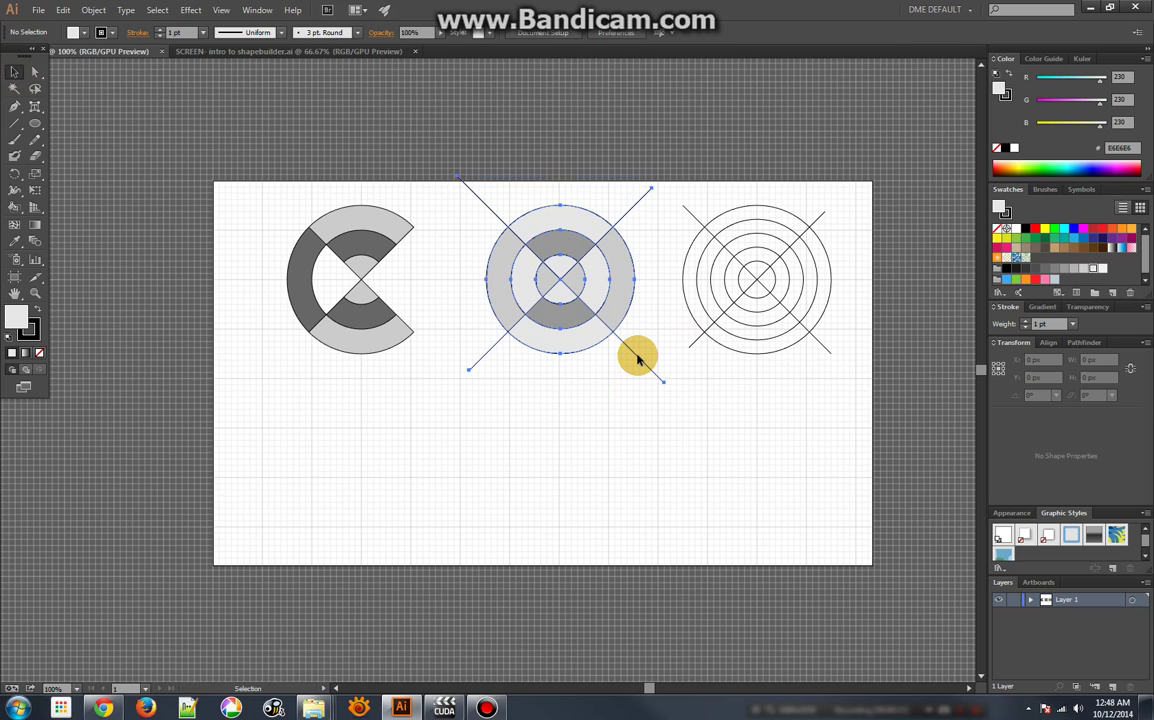
drag(637, 360, 626, 391)
click(636, 364)
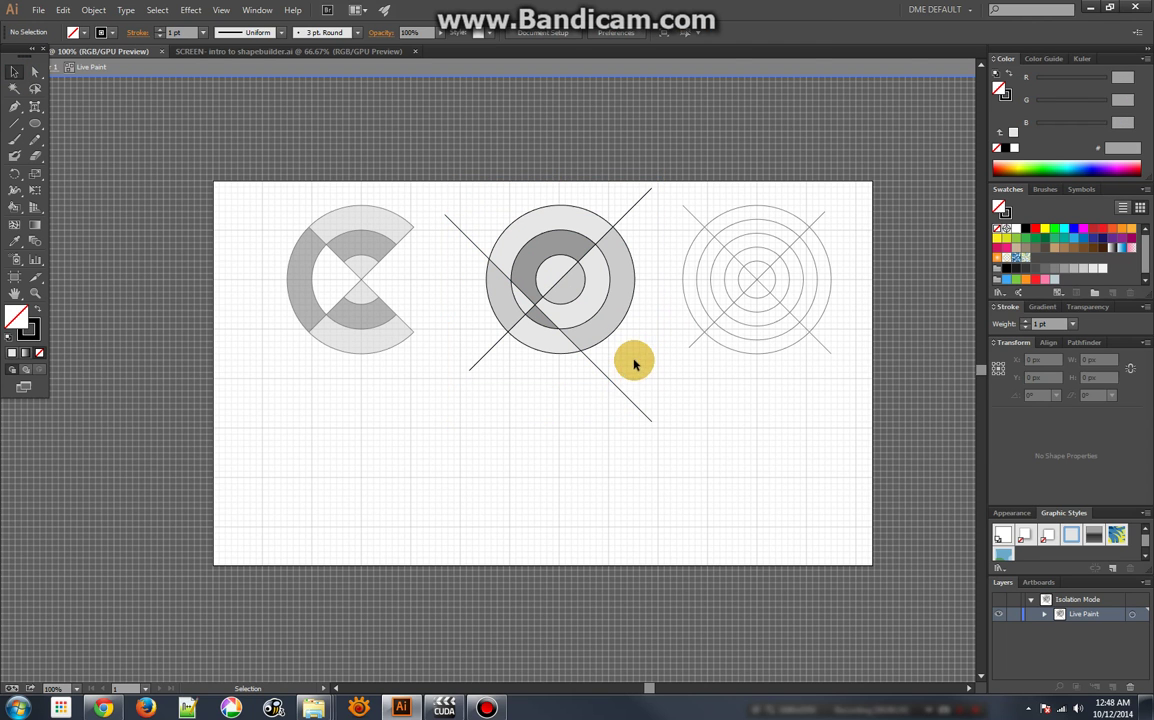
key(ctrl+z)
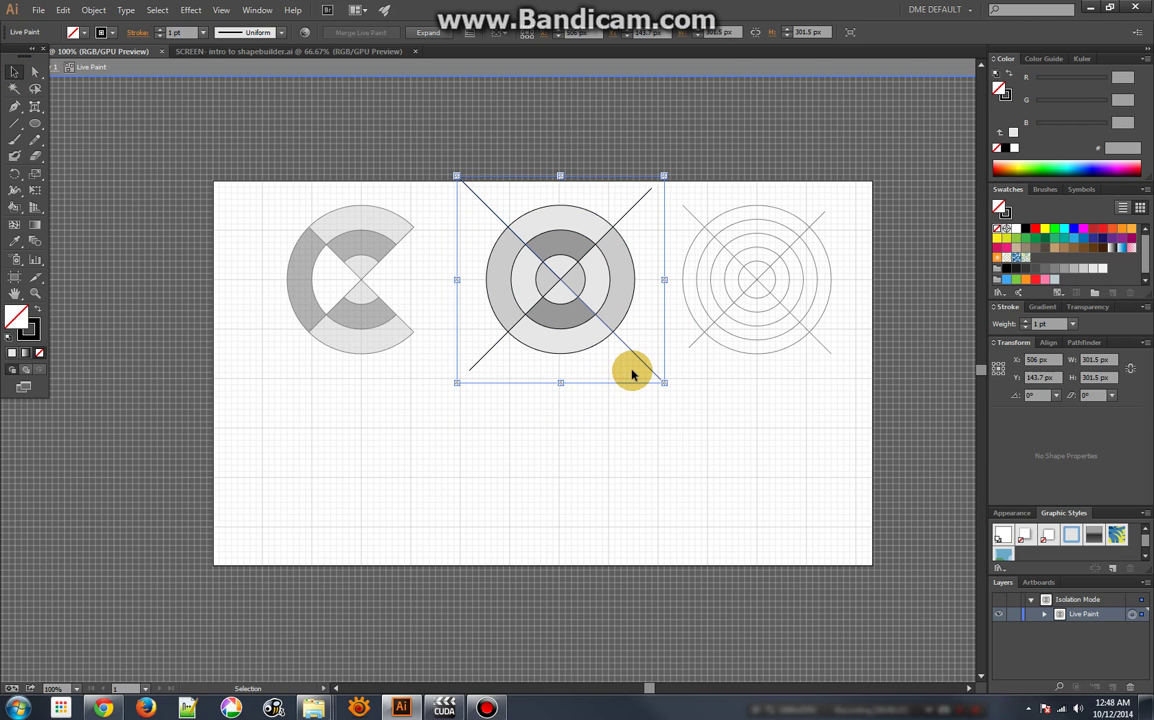
drag(643, 365, 634, 343)
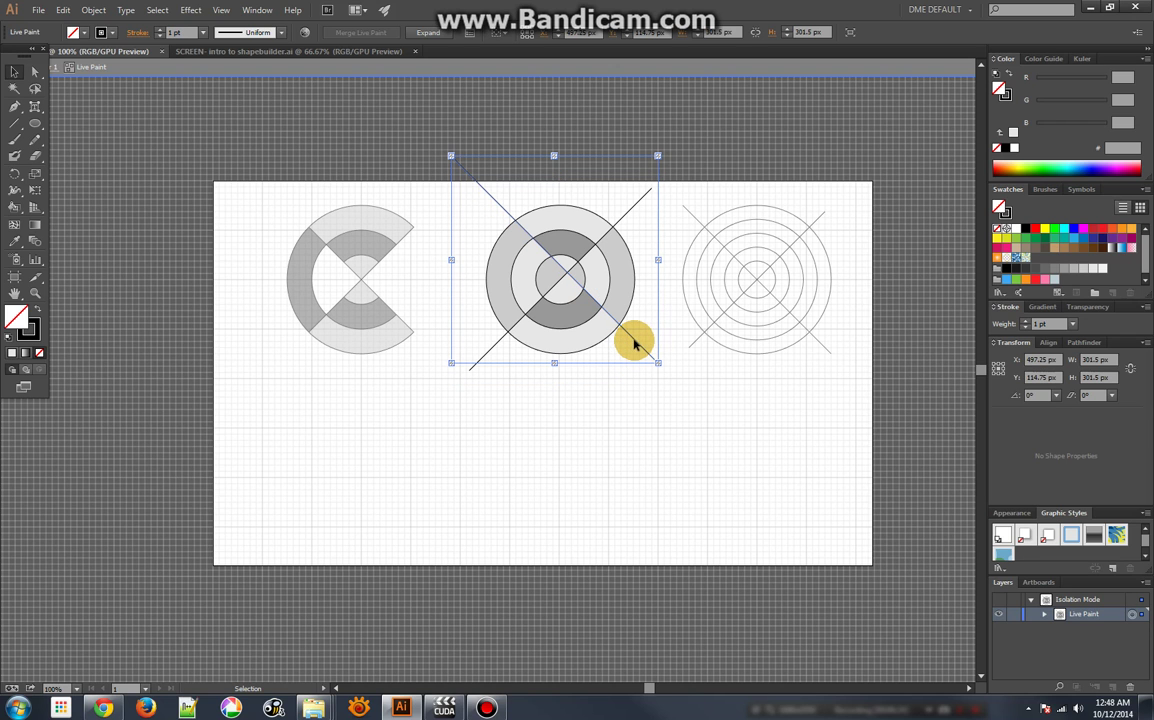
mouse_move(636, 201)
mouse_down()
mouse_move(572, 188)
mouse_move(608, 213)
mouse_up()
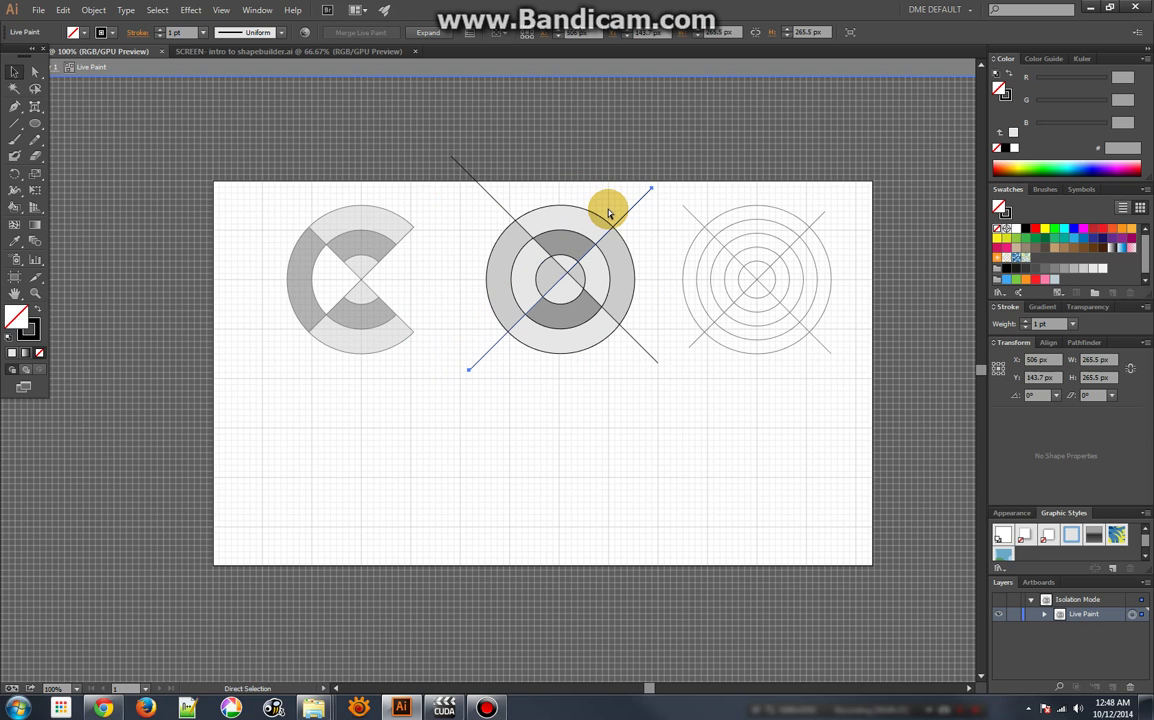
key(ctrl+z)
key(v)
click(608, 207)
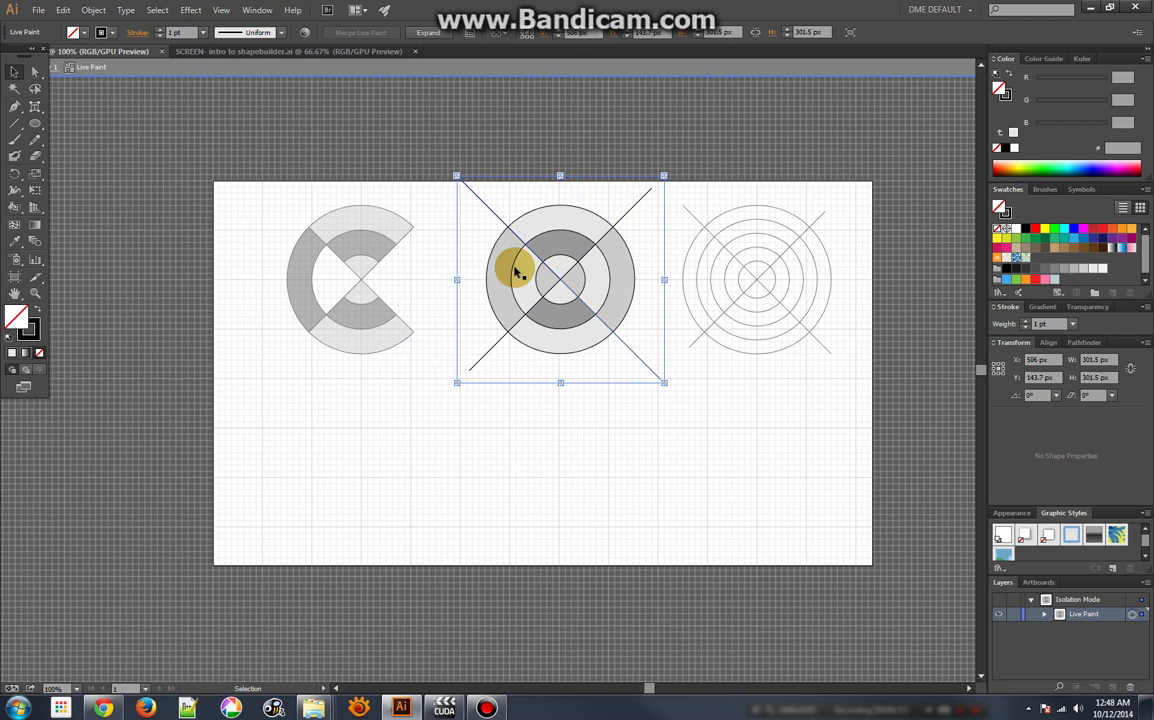
- Rotate both diagonal lines to a steep, near-vertical angle and exit isolation mode
click(14, 173)
click(580, 284)
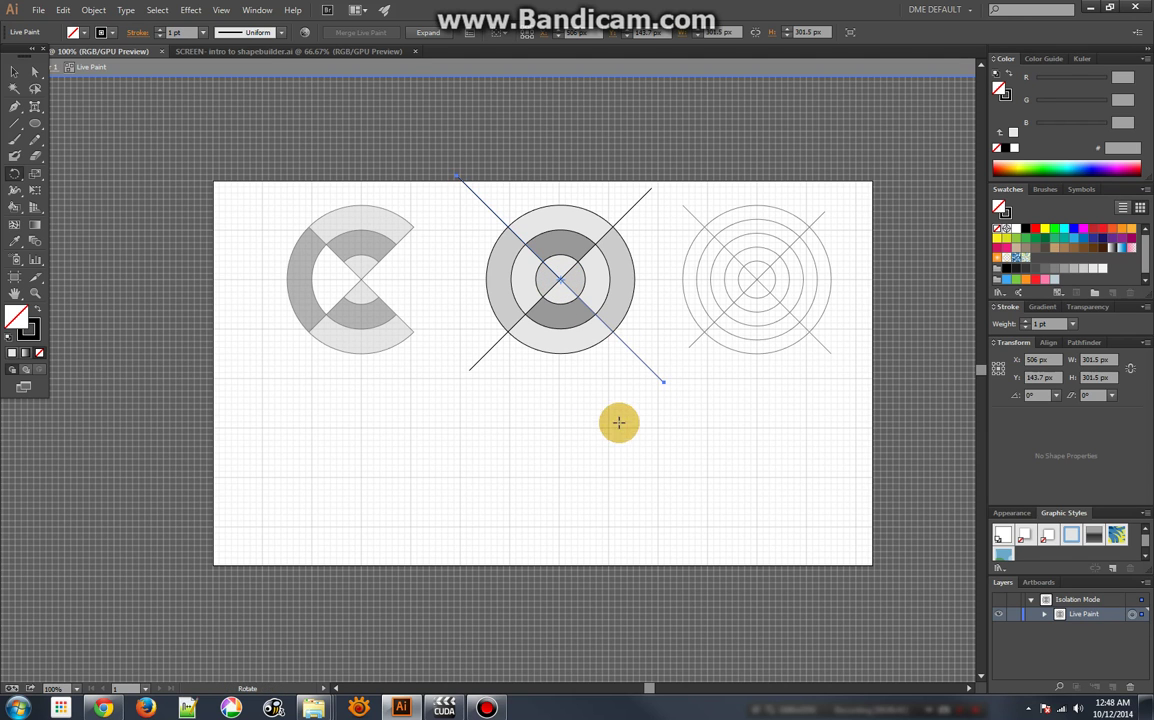
drag(668, 423, 613, 437)
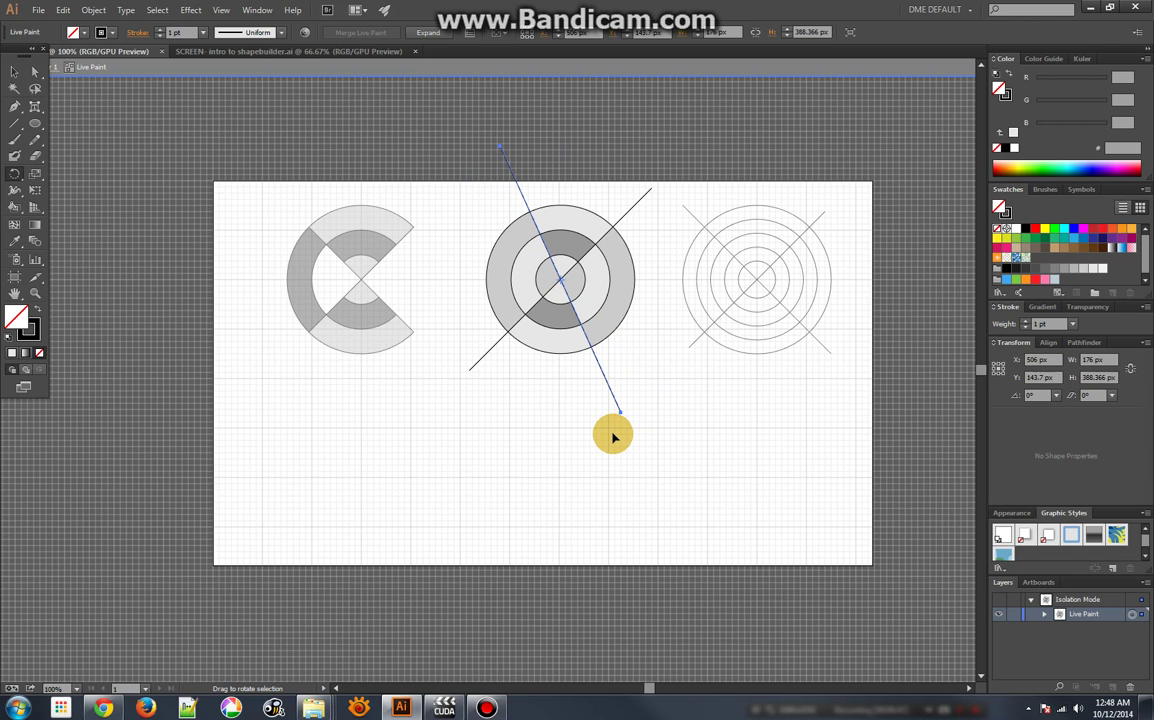
ctrl+click(631, 206)
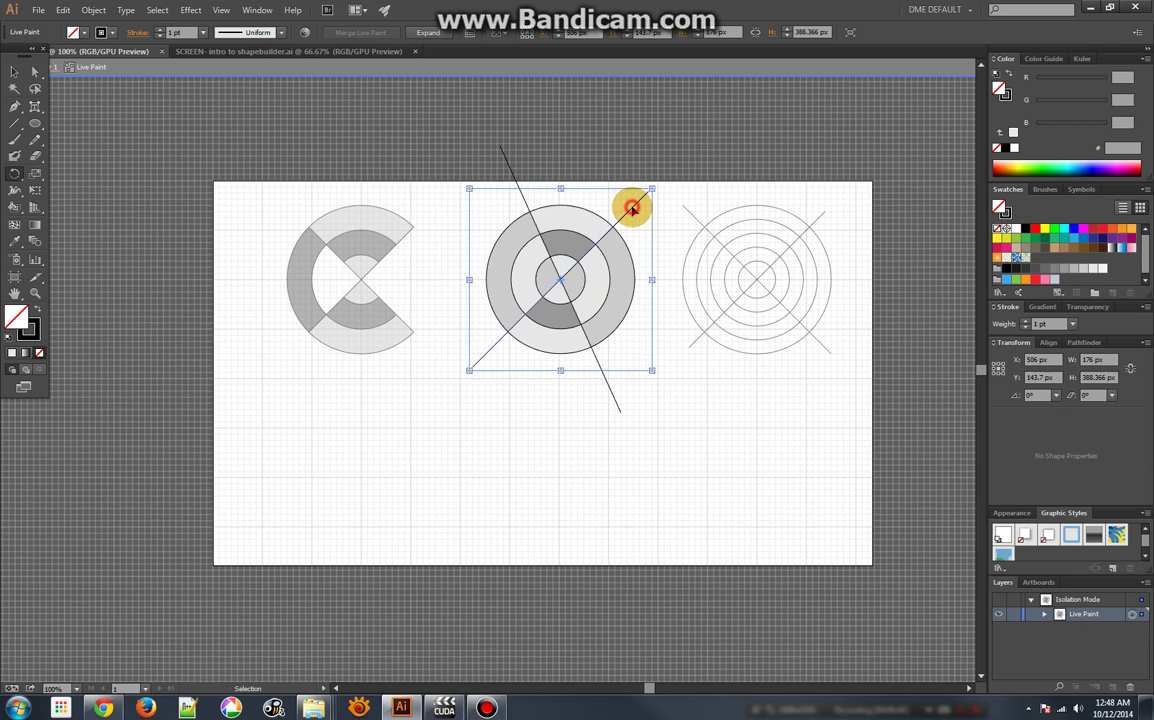
drag(561, 280, 605, 185)
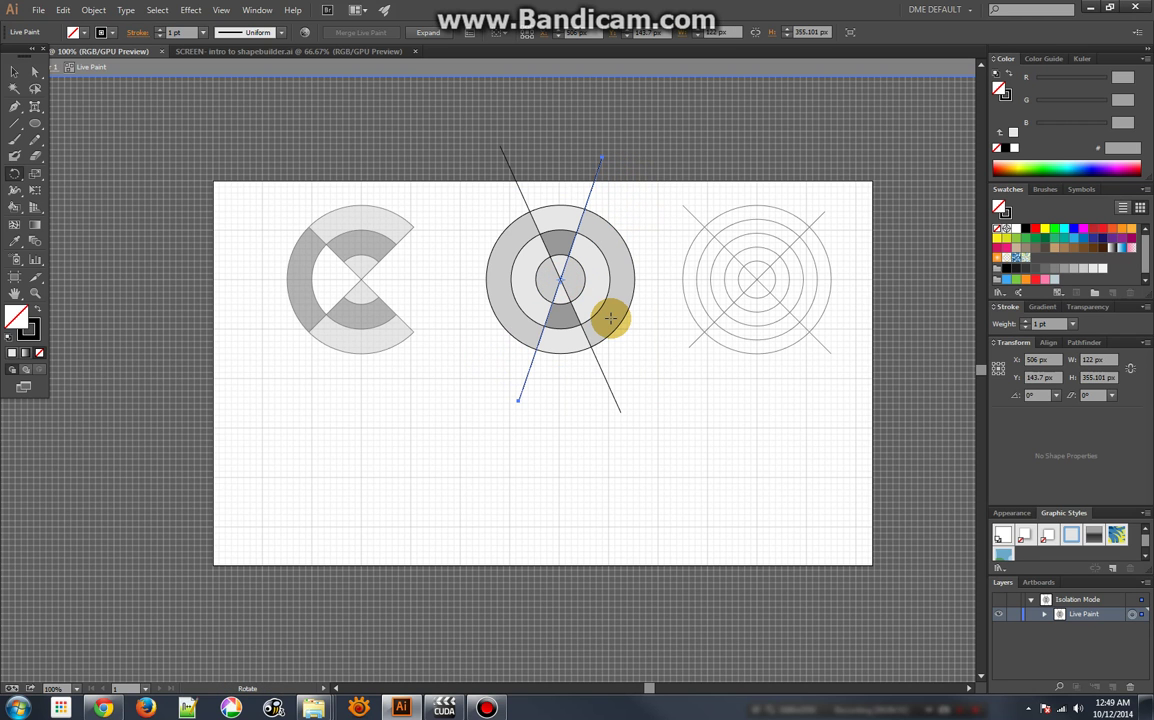
click(13, 73)
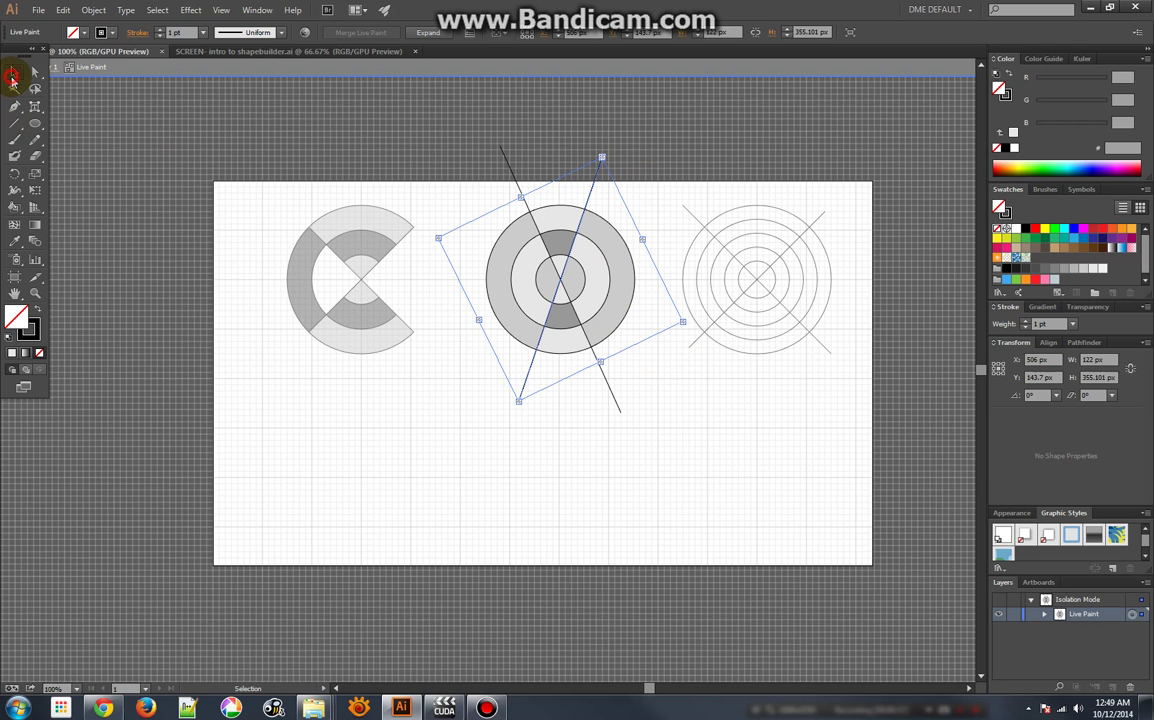
double_click(463, 197)
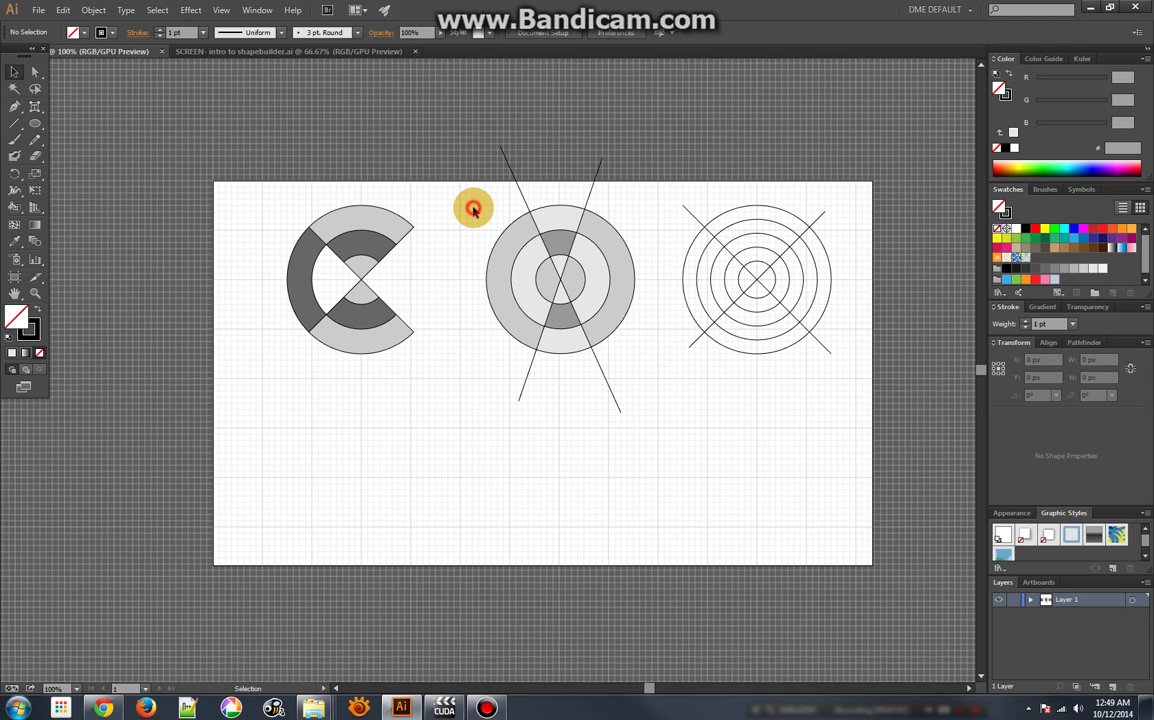
- Expand the middle target's Live Paint with Object > Expand and select the resulting group
drag(474, 208, 618, 350)
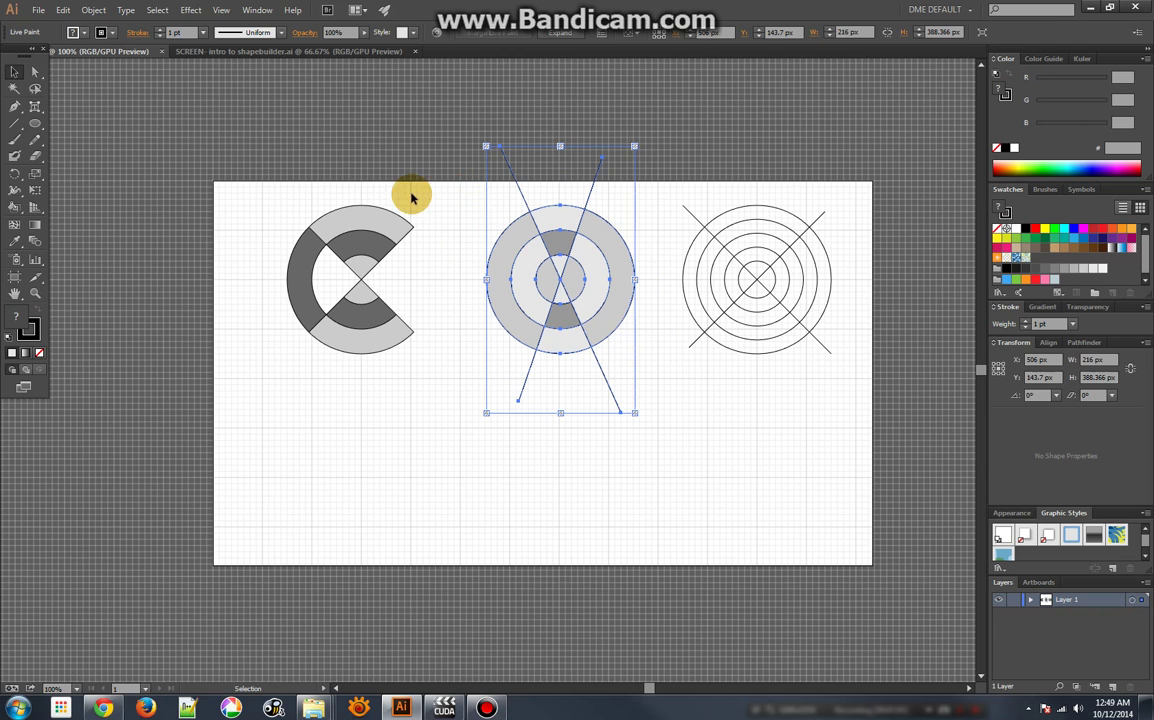
click(93, 10)
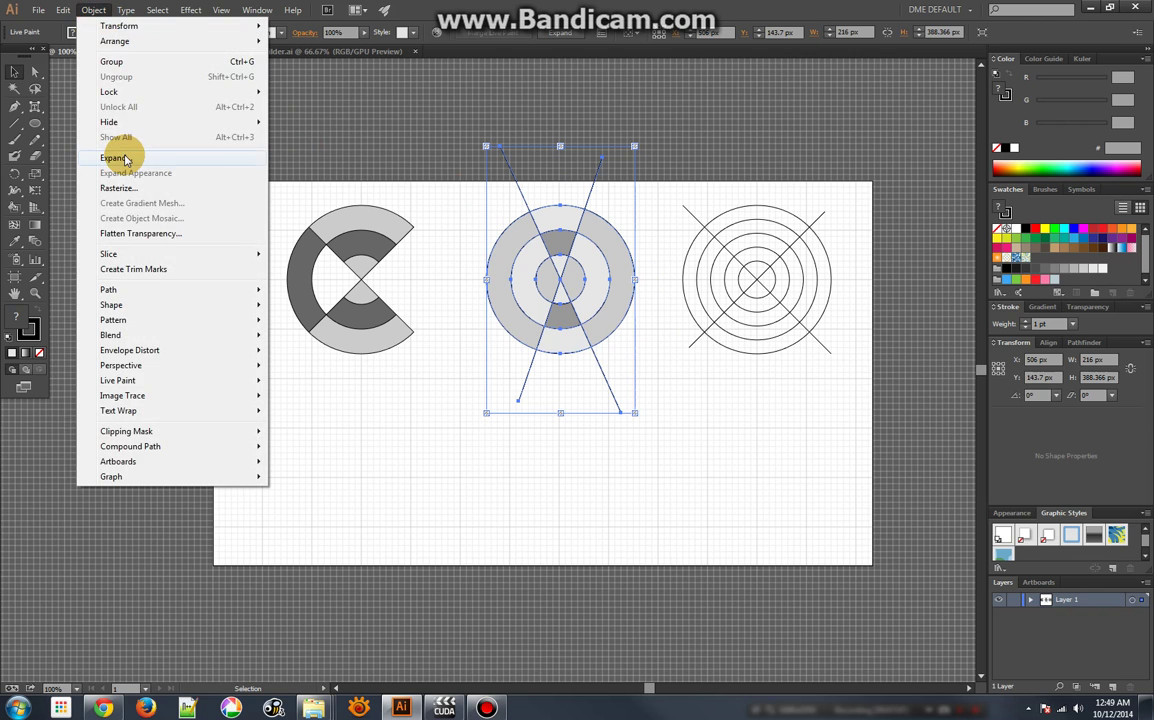
click(124, 159)
click(477, 432)
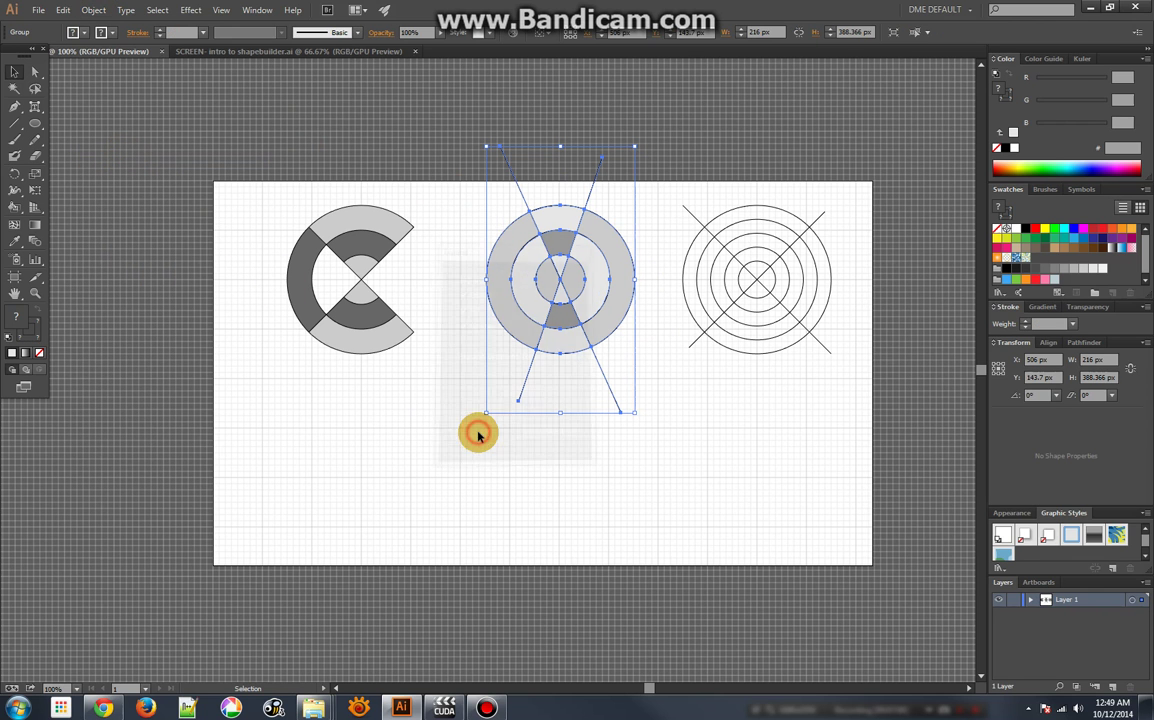
click(475, 241)
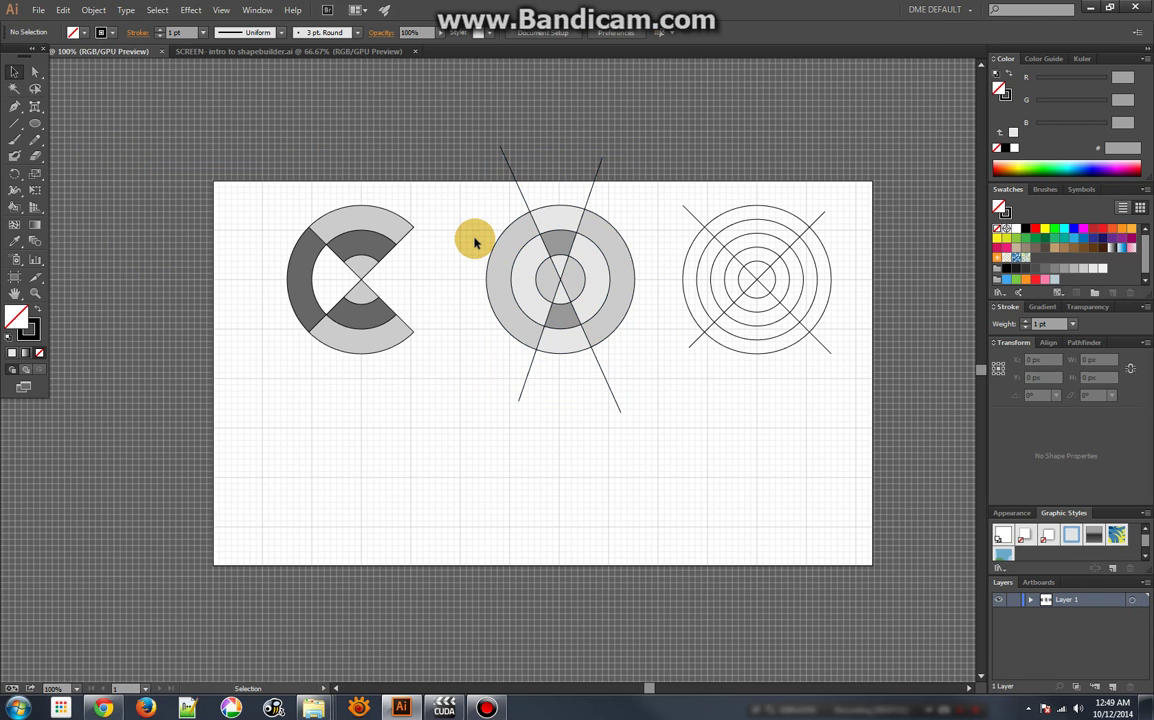
click(530, 215)
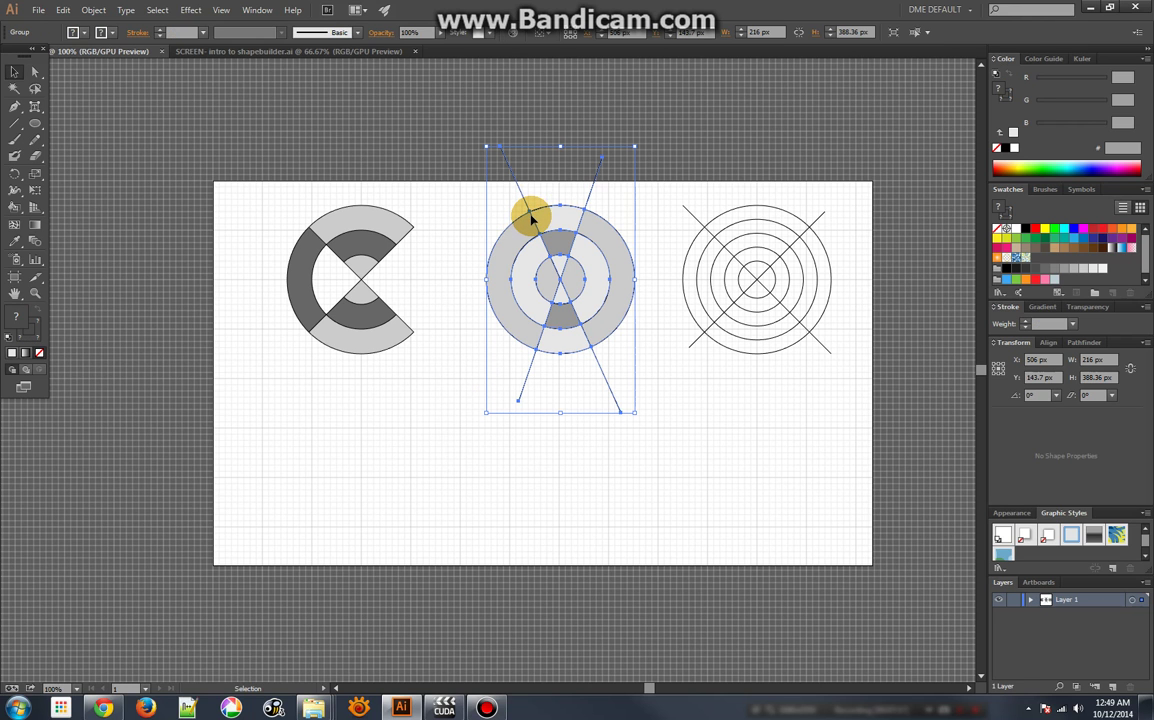
- Try moving the middle group's circles and pulling an arc off the C, reverting both changes
double_click(531, 218)
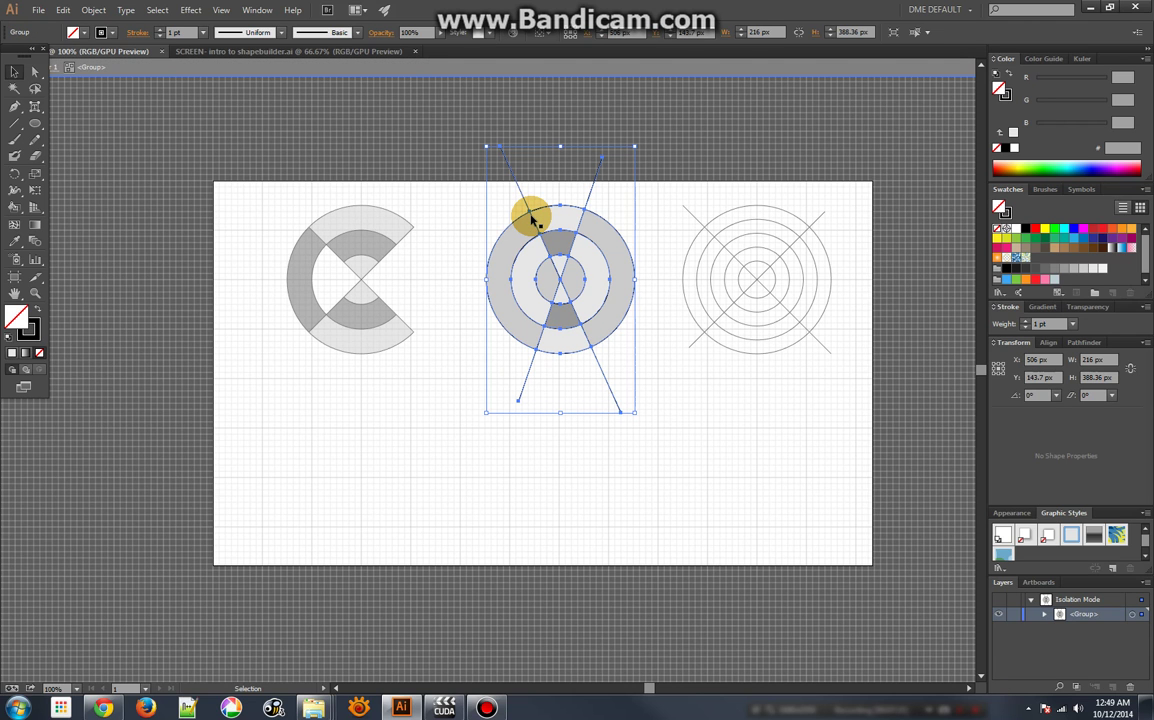
click(506, 200)
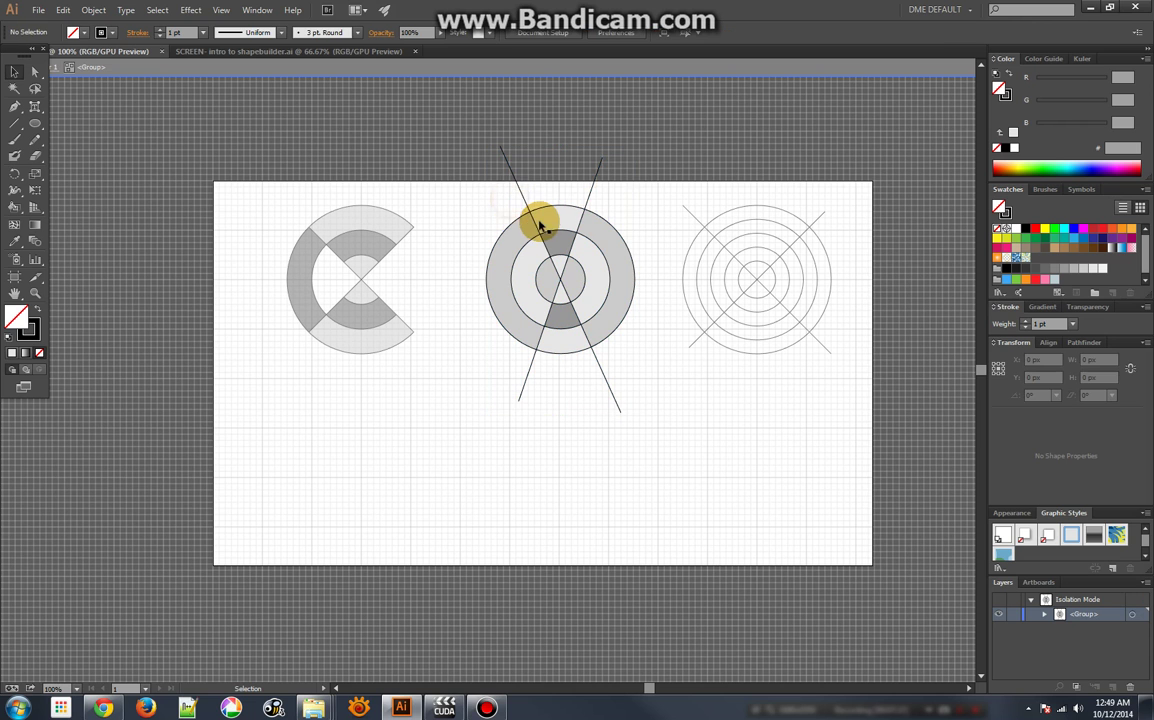
click(536, 227)
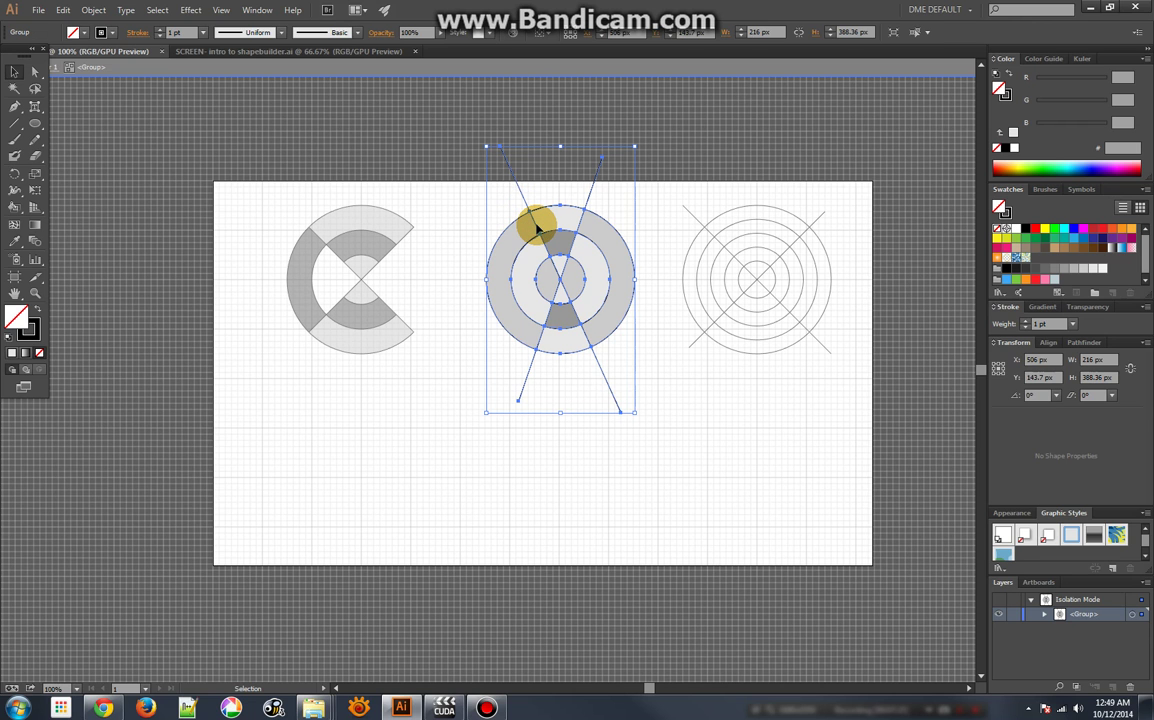
drag(536, 227, 565, 230)
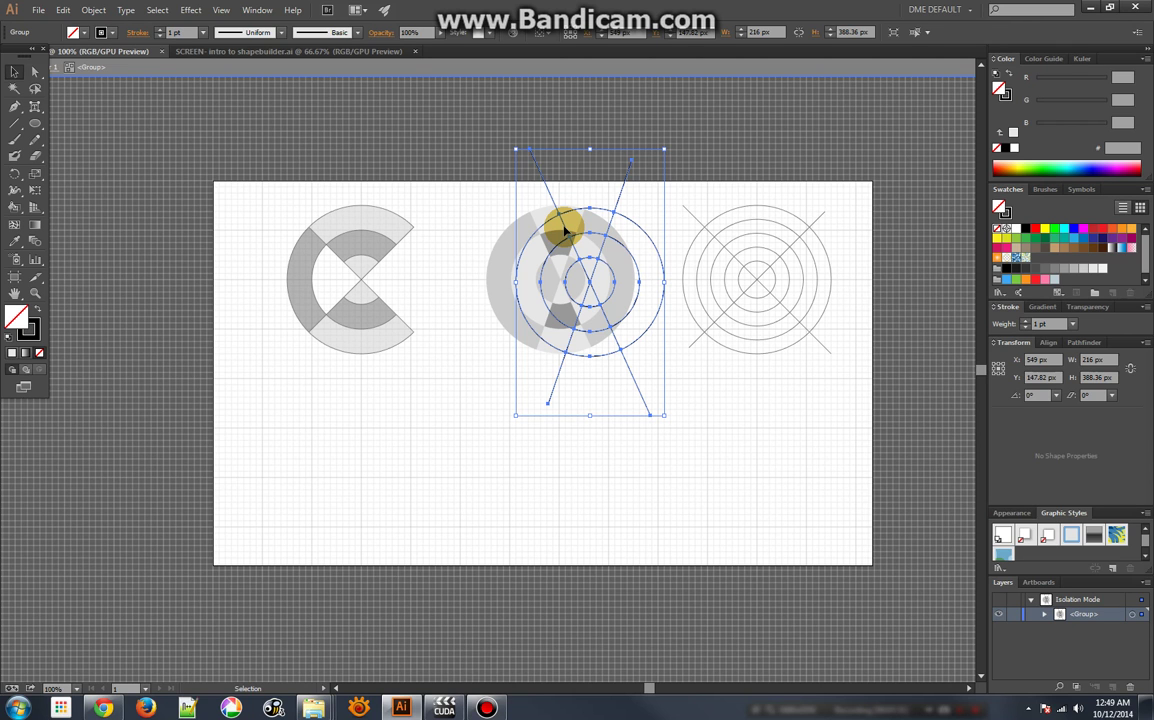
key(Escape)
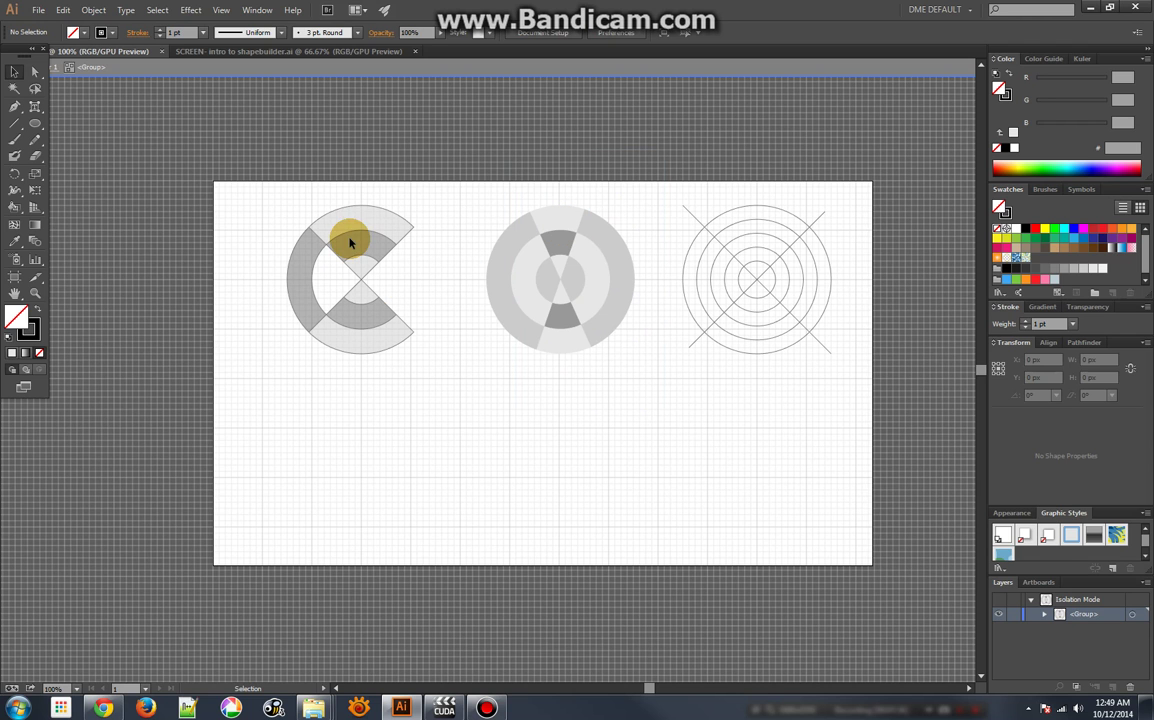
double_click(457, 206)
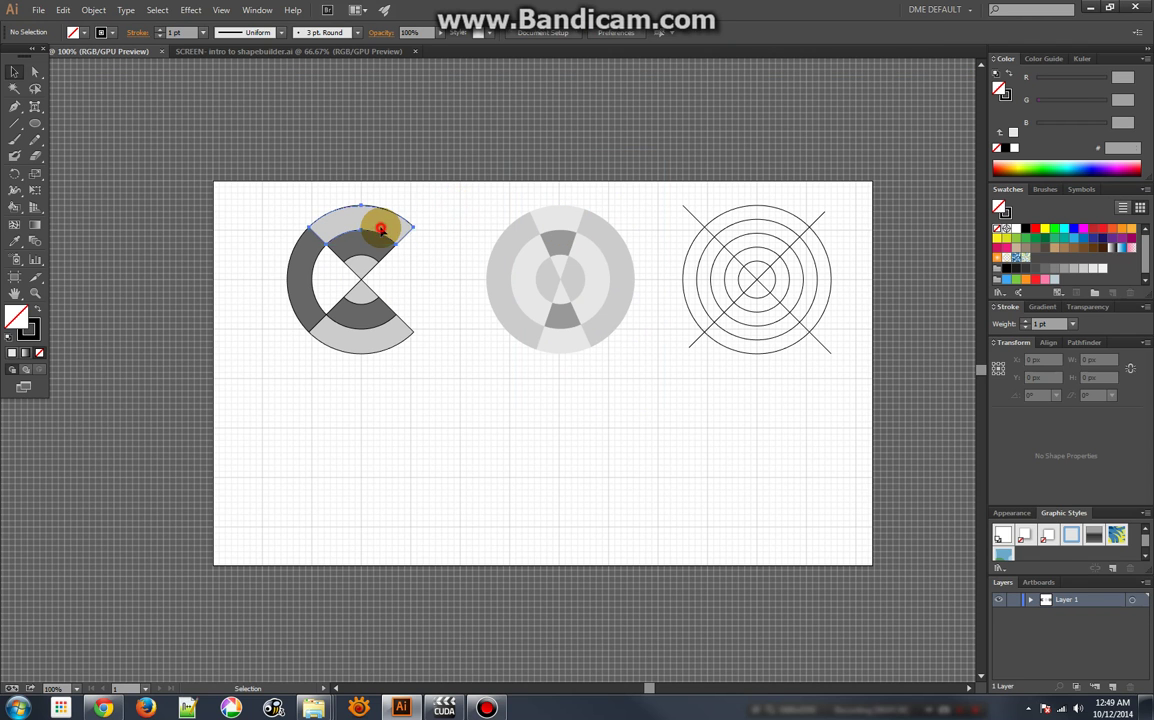
drag(381, 228, 420, 201)
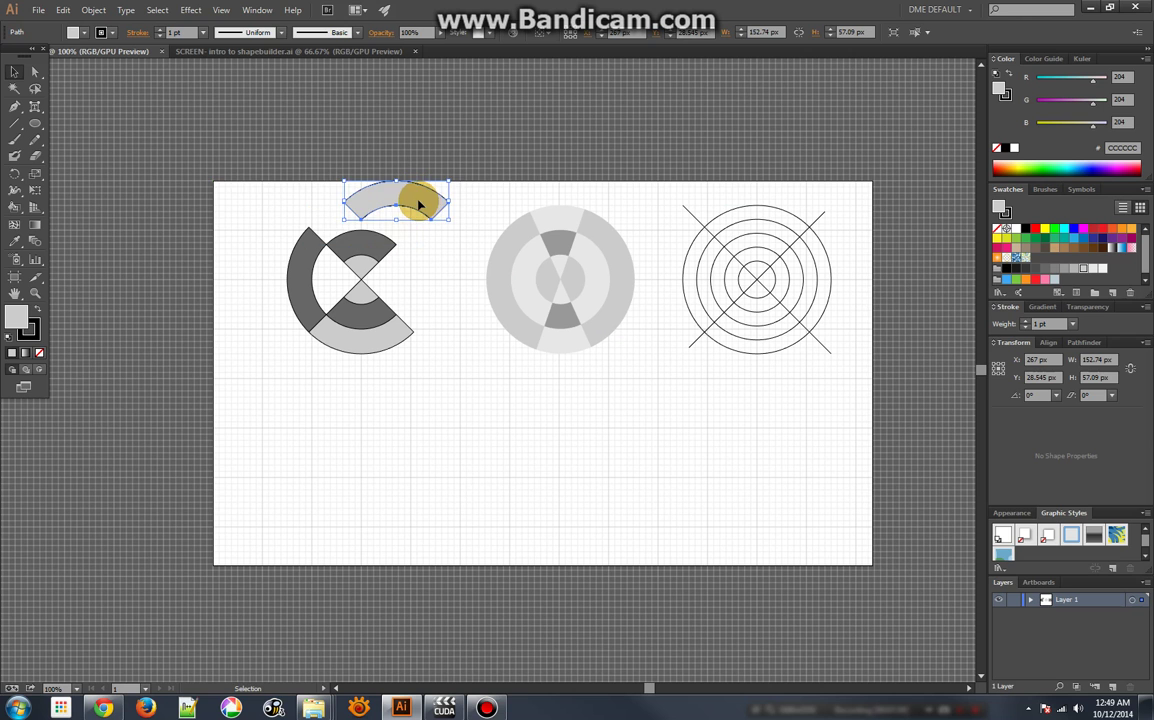
key(ctrl+z)
- Give the middle target a black outline by swapping fill and stroke, then inspect the third crossed target
click(528, 219)
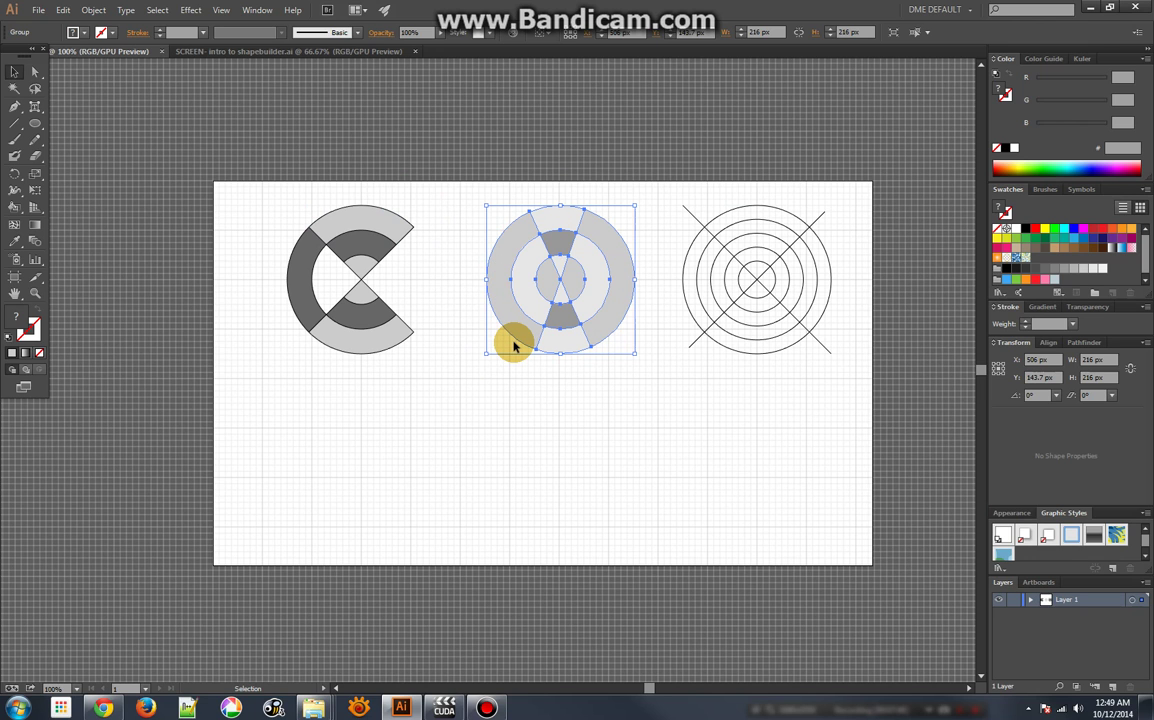
click(33, 325)
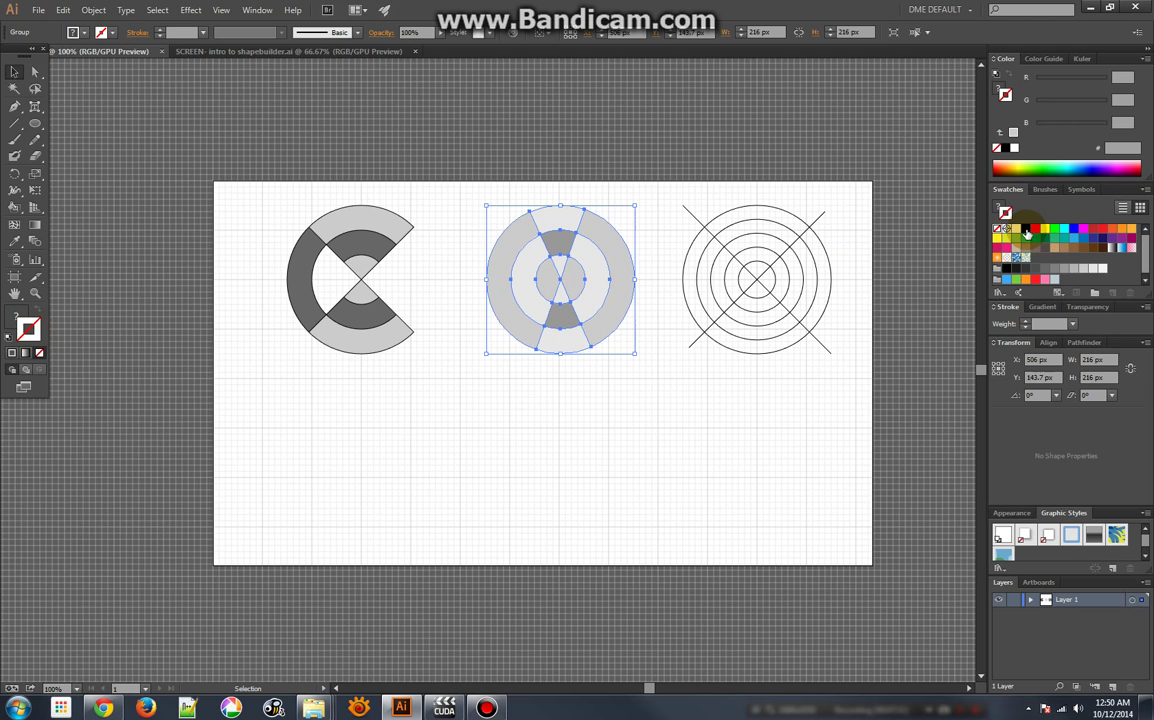
key(comma)
click(605, 418)
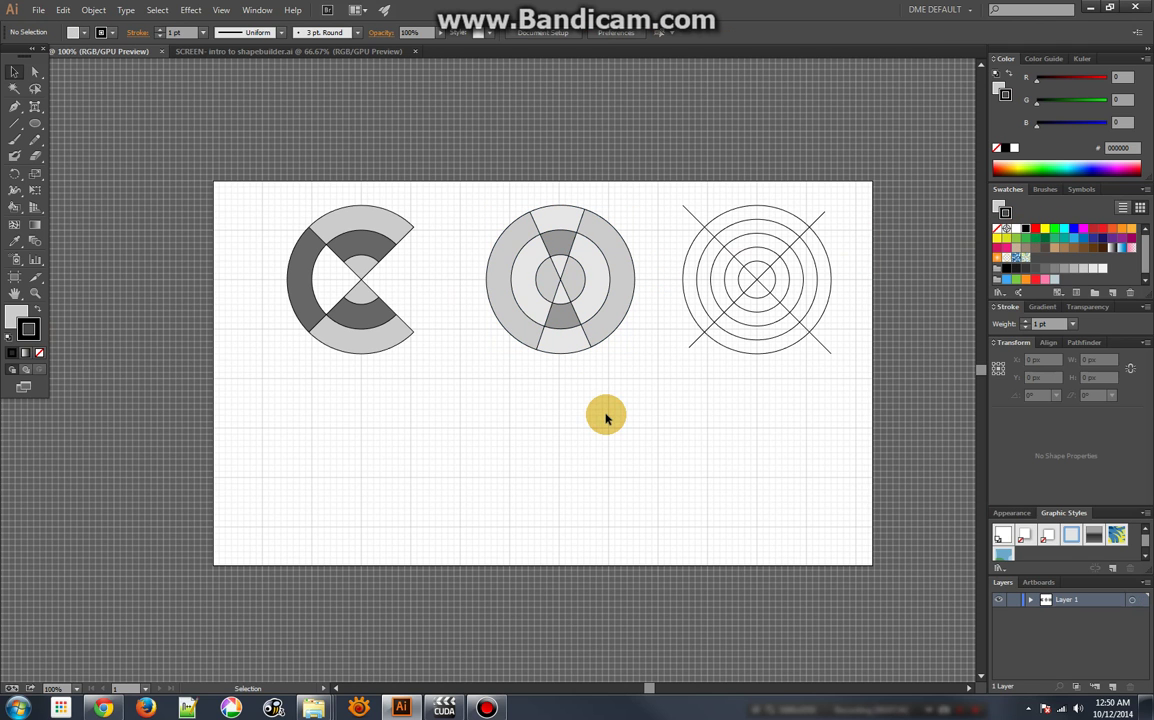
drag(713, 200, 827, 403)
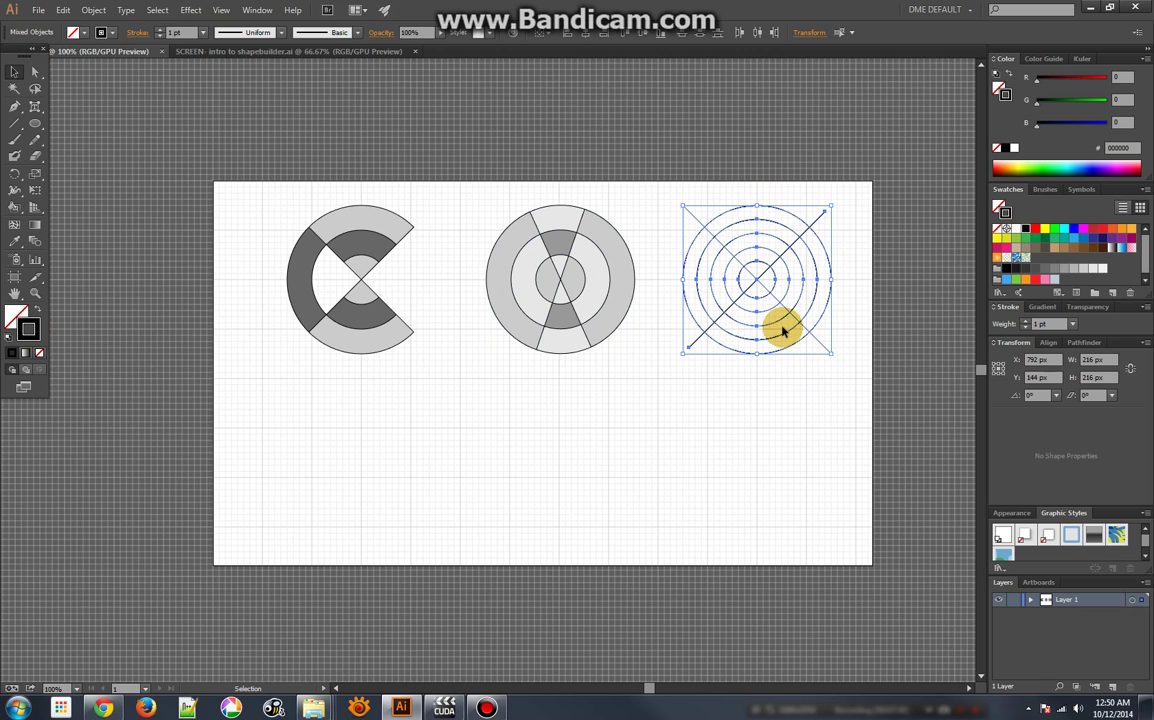
click(746, 402)
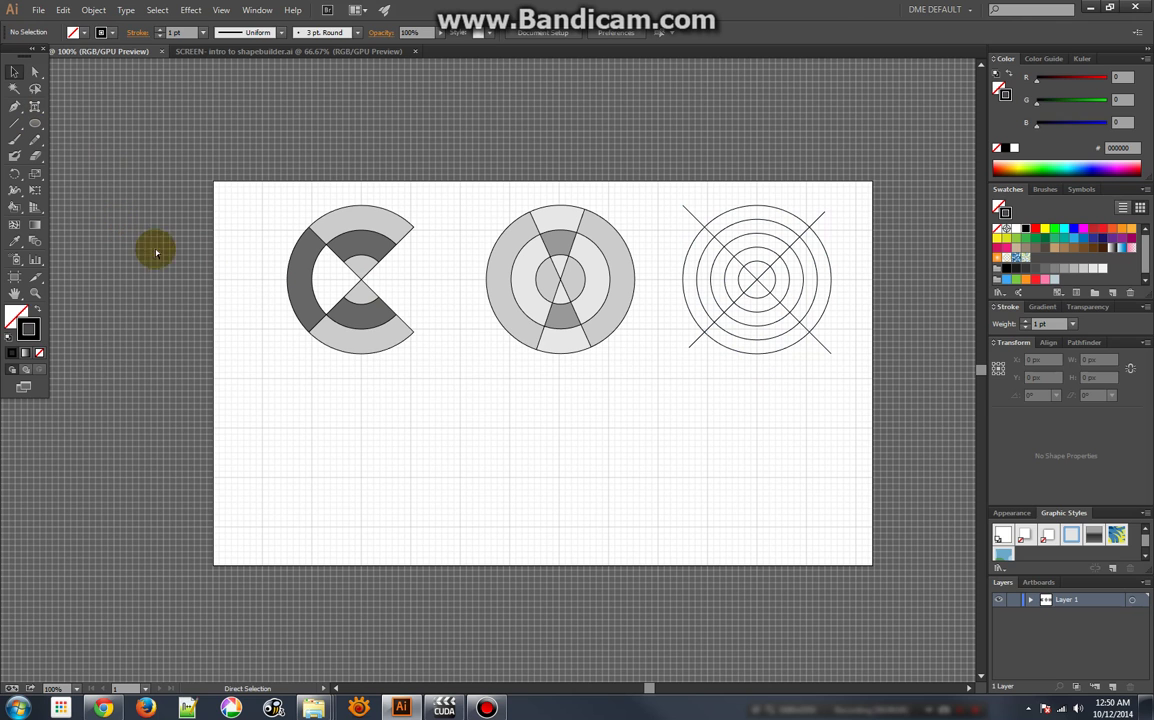
- Paste the Batman logo below the targets and place two ellipses under its lower curves
key(ctrl+v)
drag(549, 355, 634, 447)
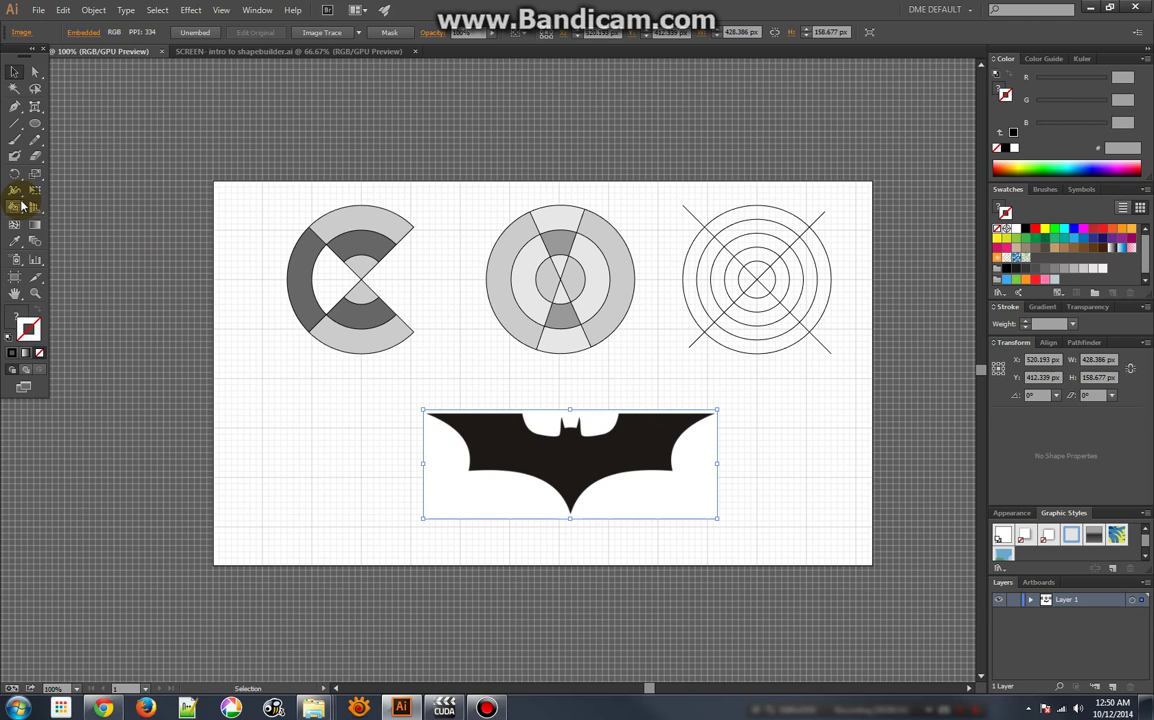
click(35, 123)
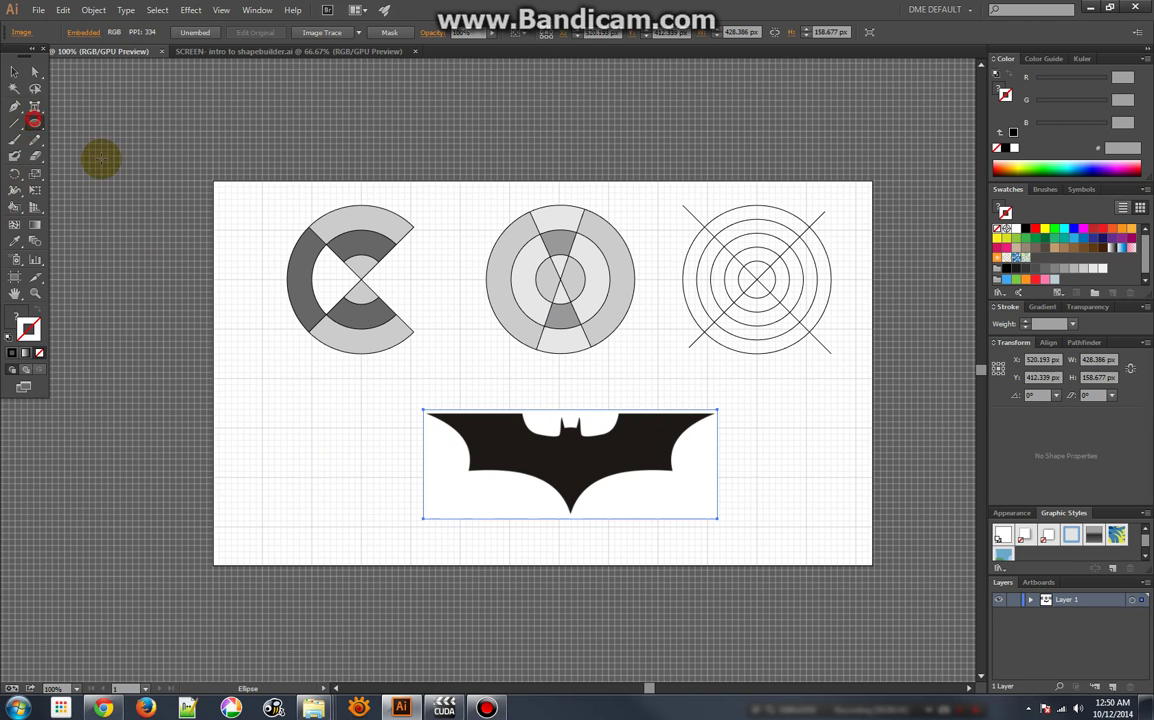
drag(437, 468, 573, 551)
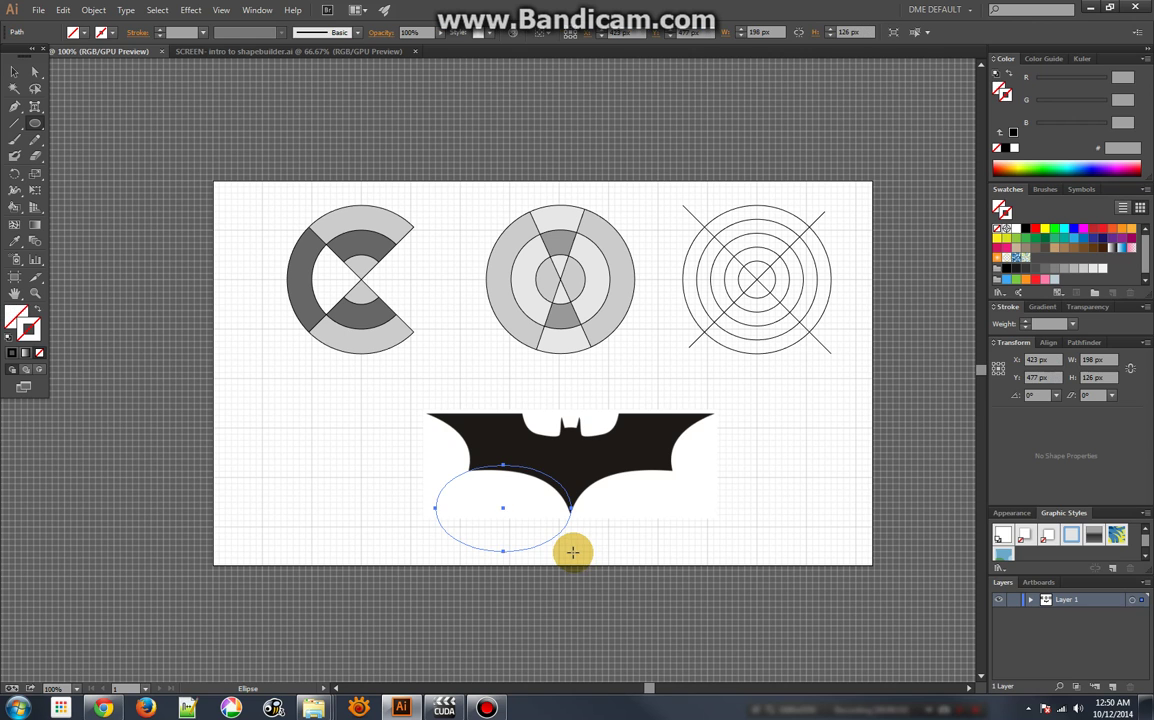
key(v)
drag(503, 511, 639, 516)
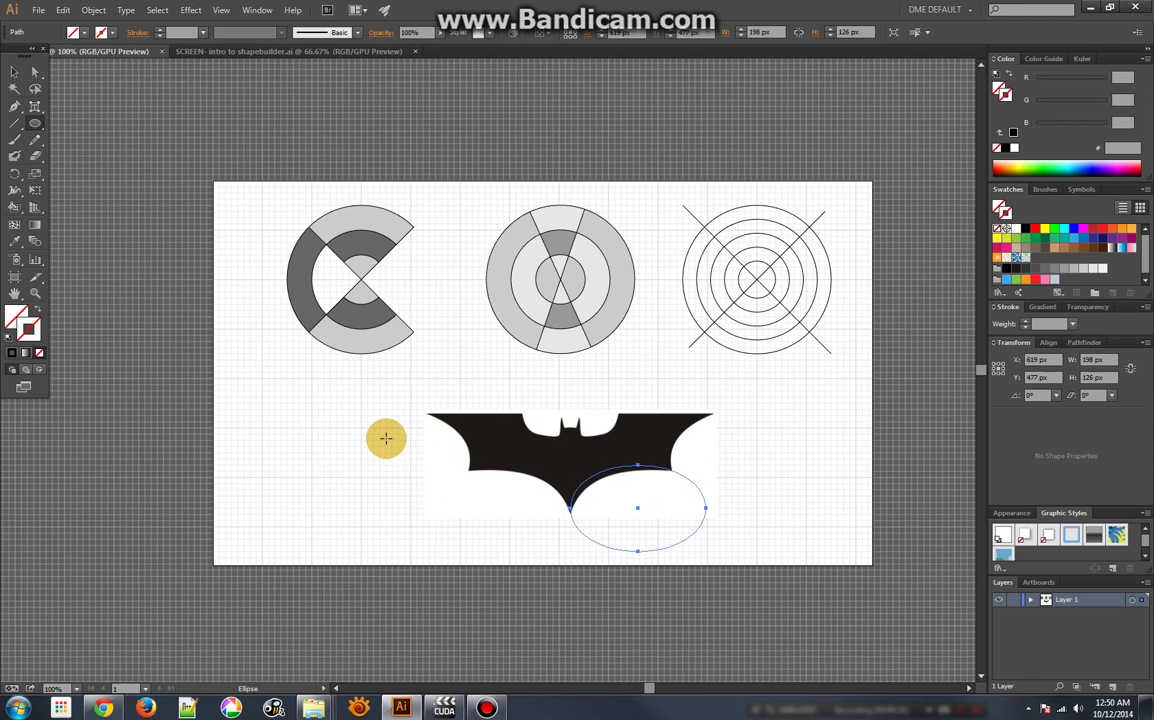
- Draw a circle at the bat's left wingtip and select it with the ellipses and image
mouse_move(381, 431)
mouse_down()
mouse_move(451, 458)
mouse_move(415, 448)
mouse_up()
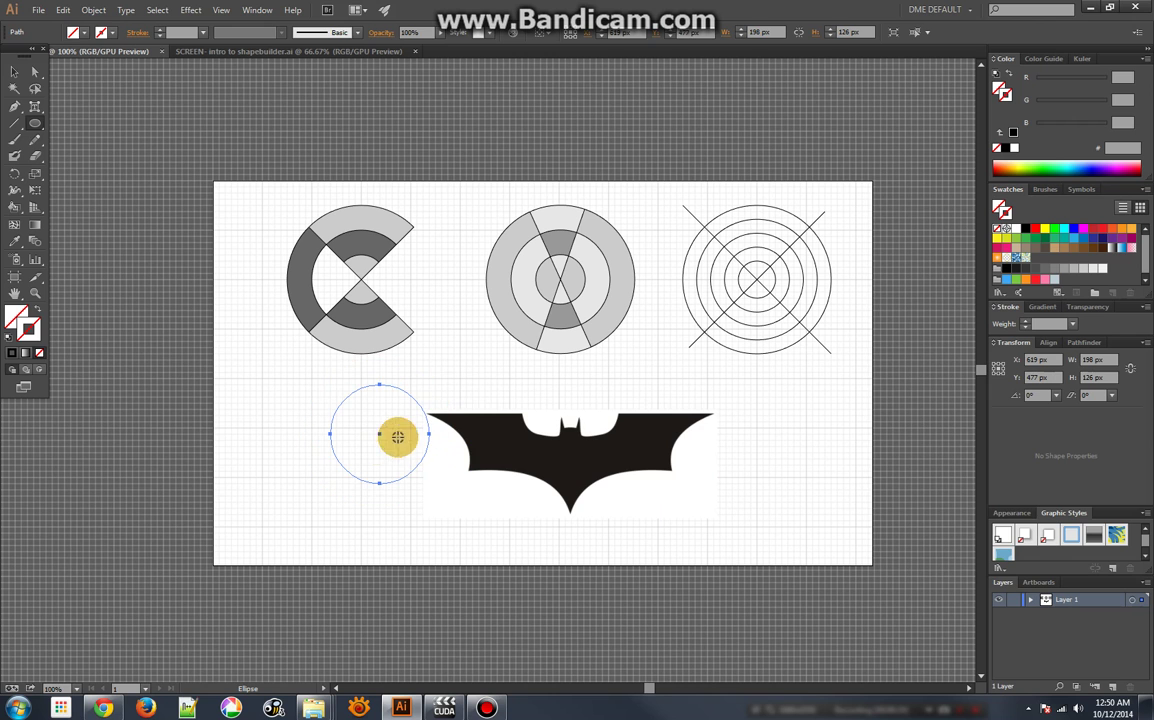
click(14, 72)
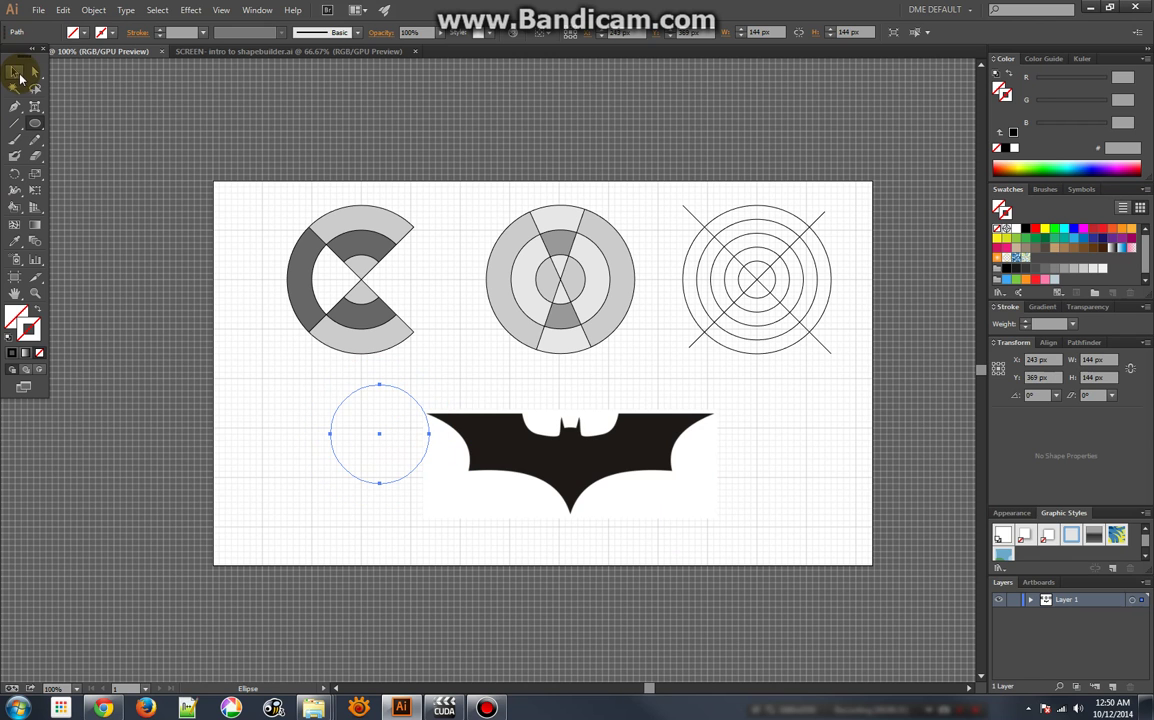
click(377, 437)
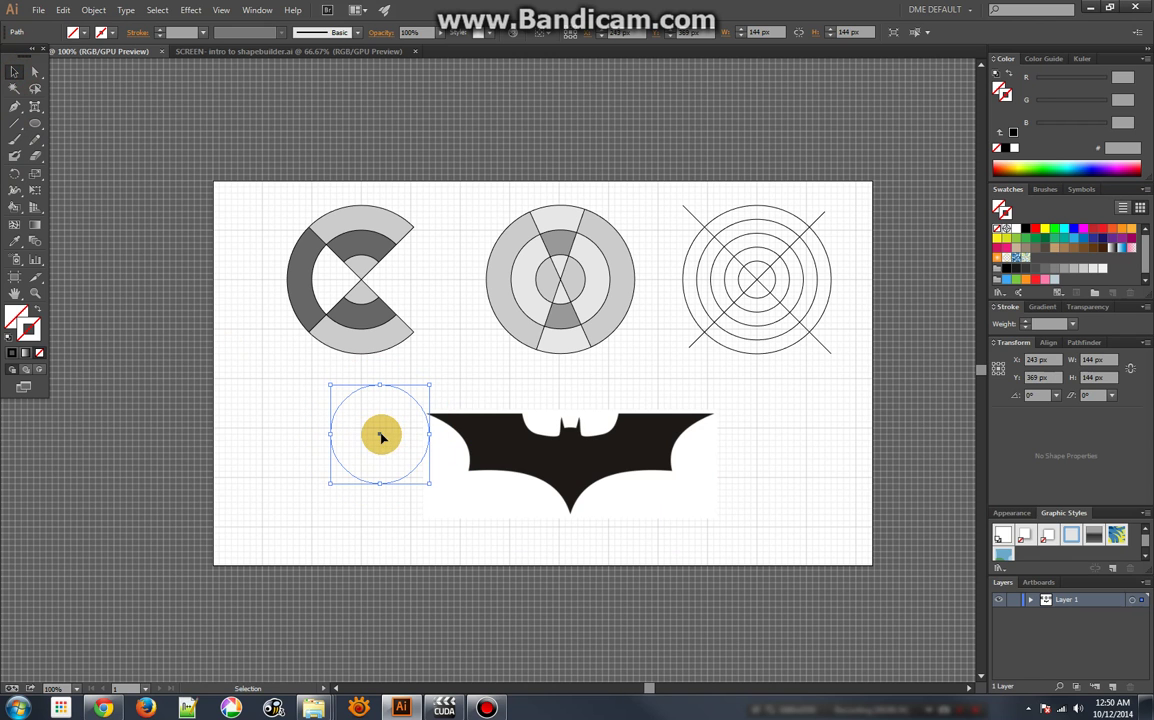
drag(381, 437, 721, 477)
click(418, 464)
shift+click(645, 507)
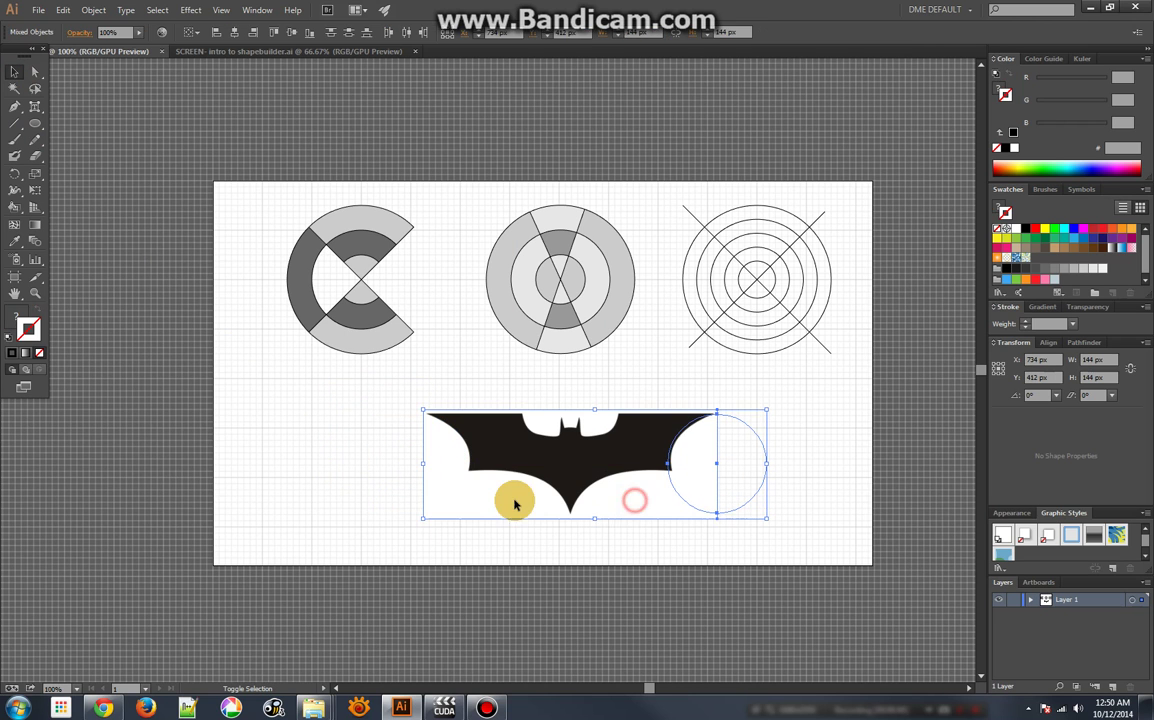
drag(695, 546, 414, 482)
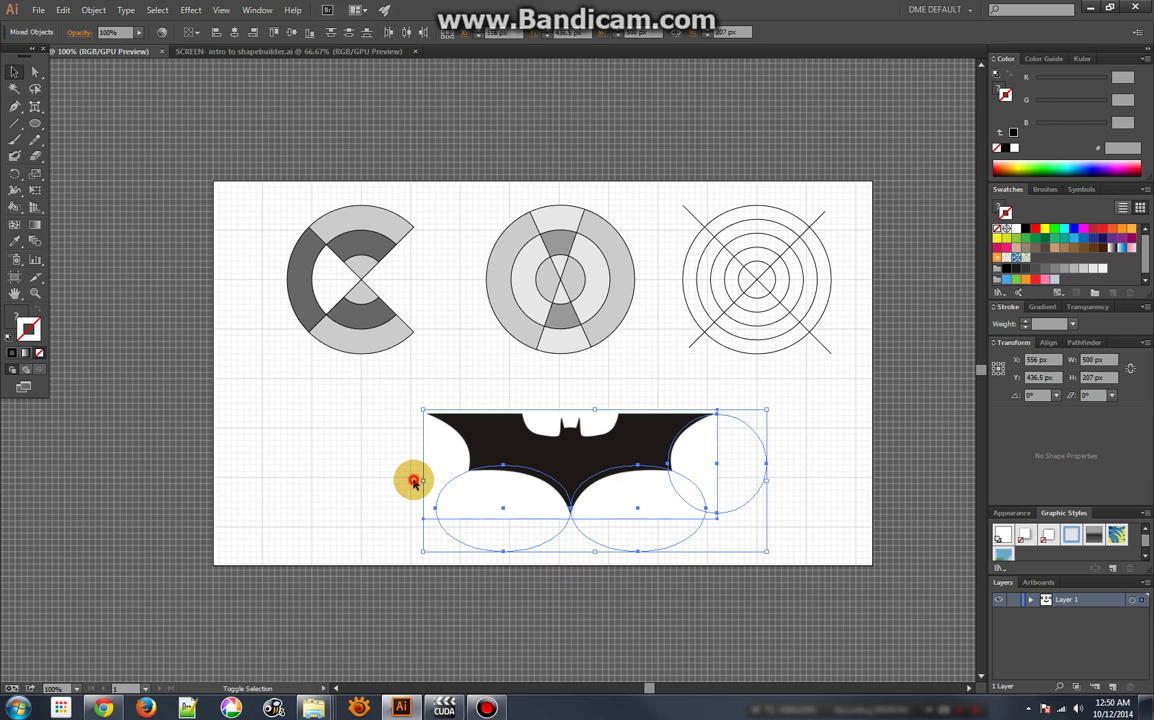
- Give the circles and ellipses the default white fill and black outline
shift+click(371, 444)
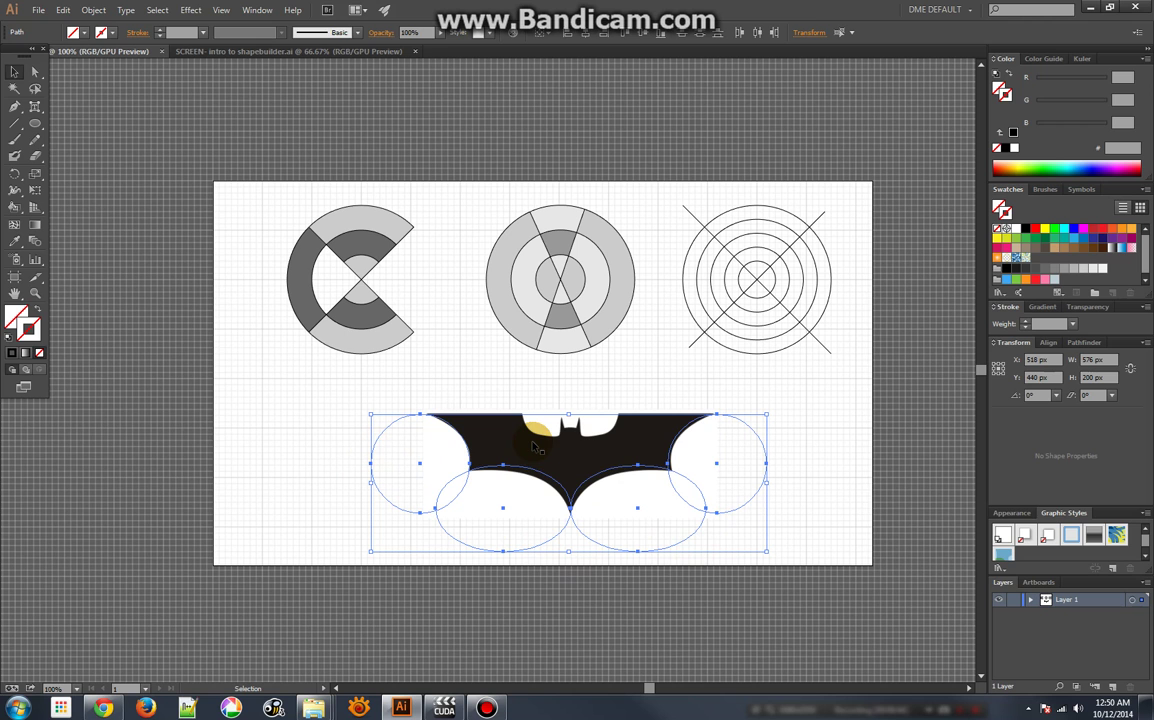
click(12, 352)
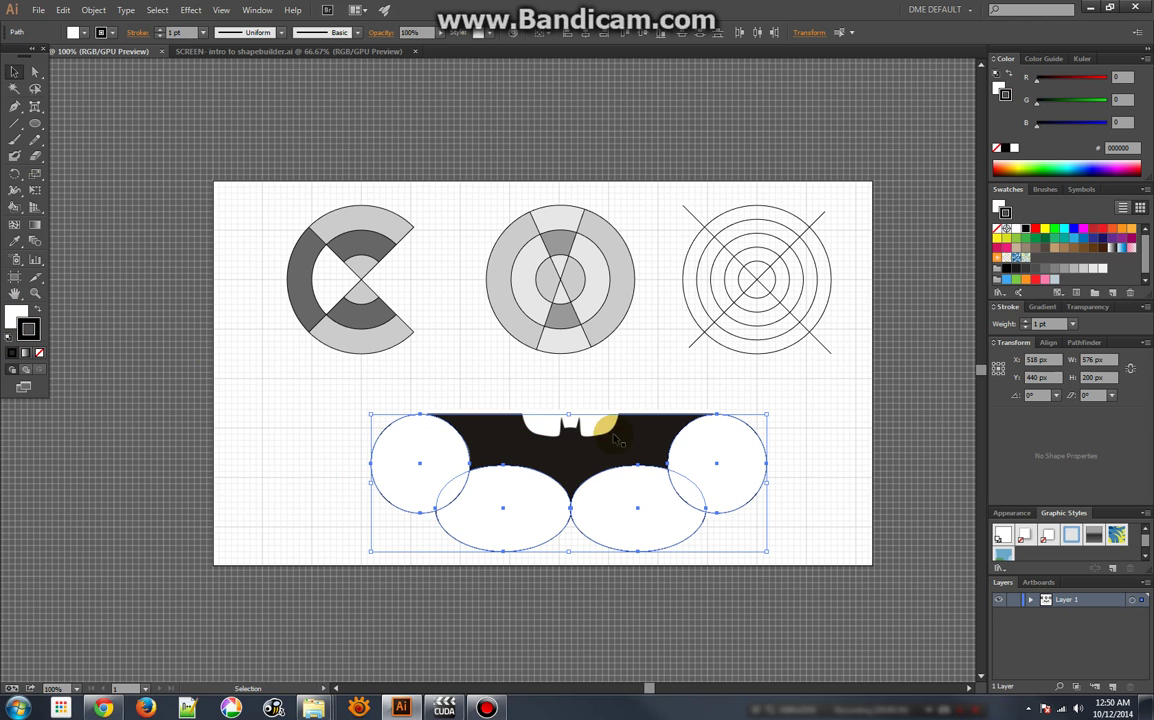
click(575, 383)
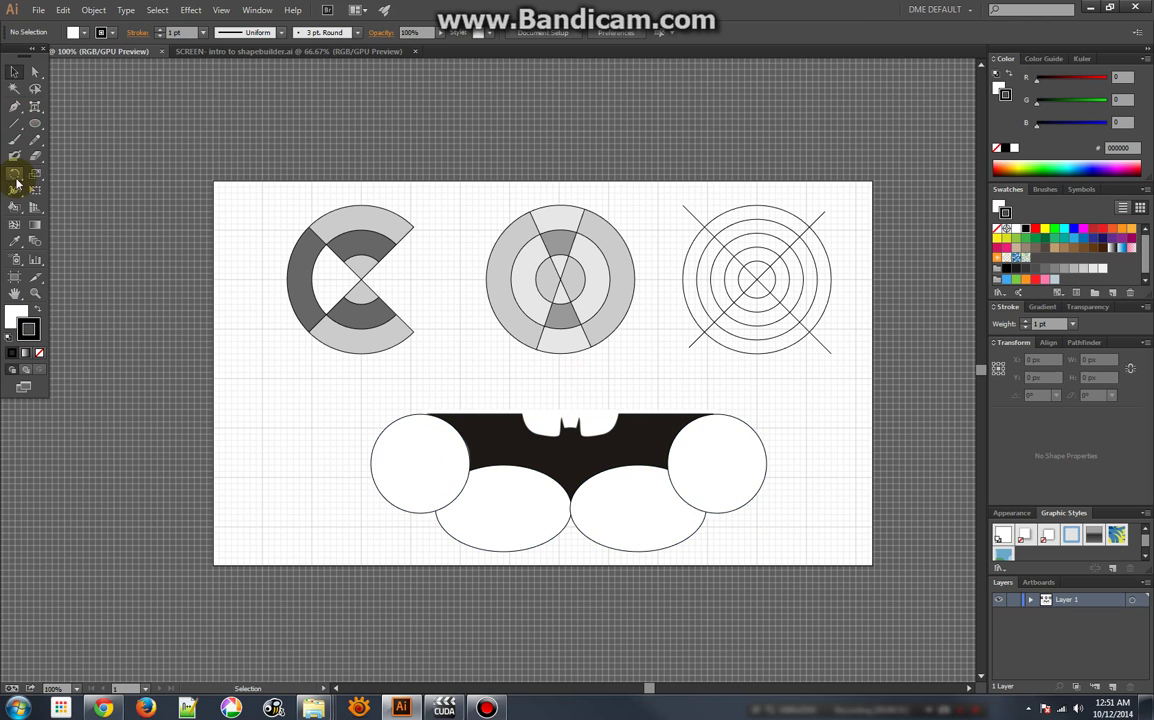
- Draw a 427 × 128 px rectangle across the bat's wings between the wingtip circles and send it backward
click(37, 123)
click(103, 123)
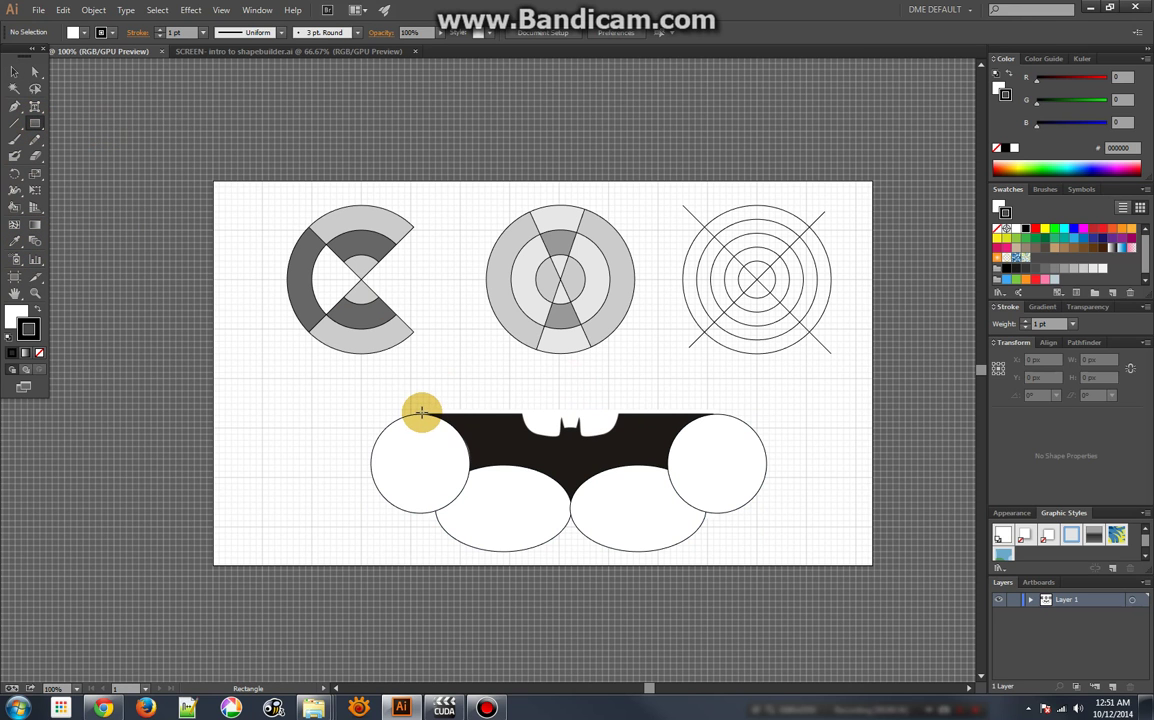
drag(421, 414, 713, 501)
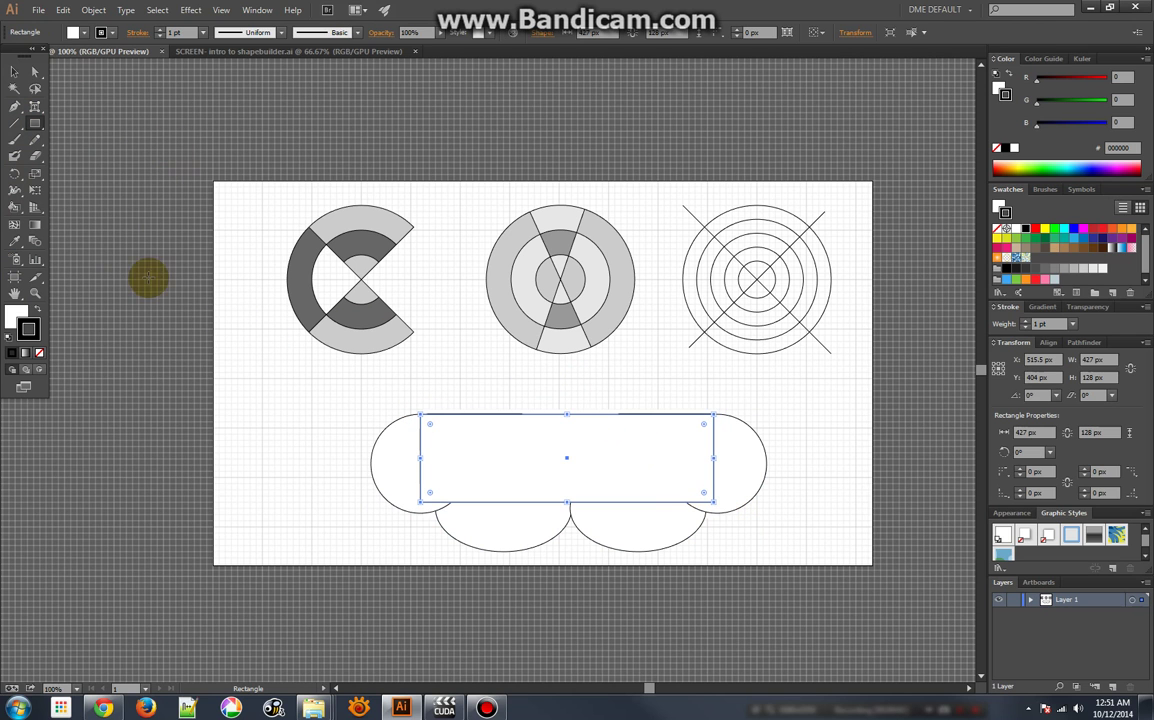
key(v)
key(shift+x)
key(ctrl+shift+bracketleft)
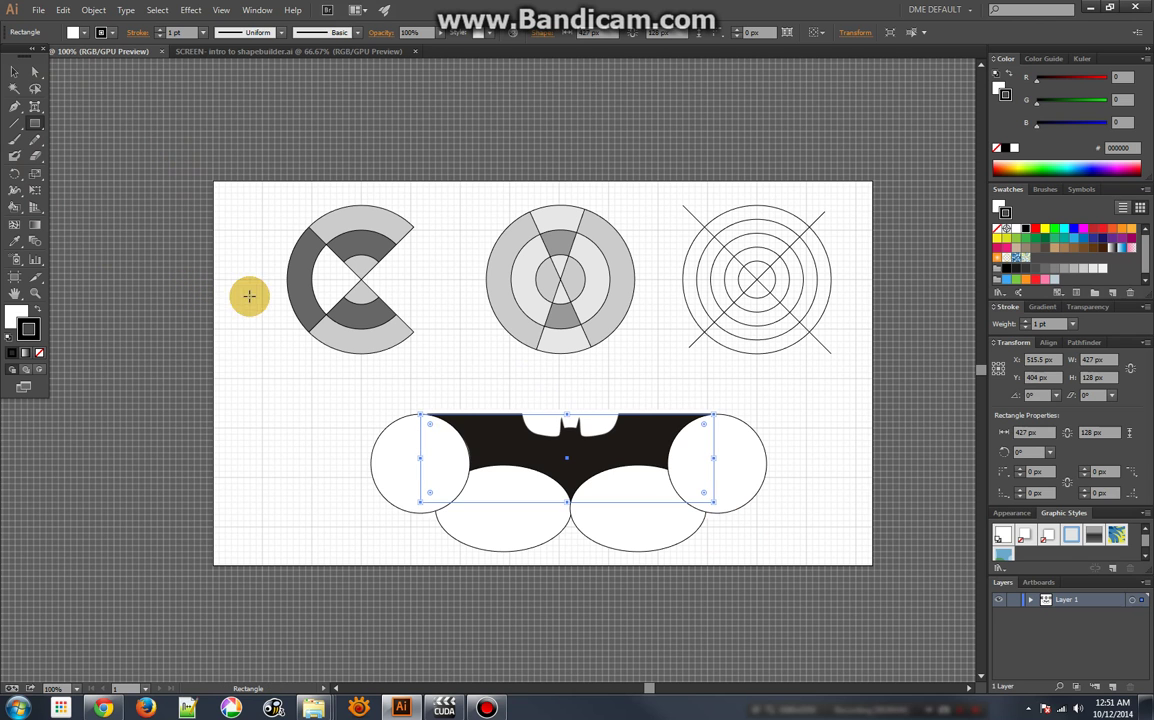
- Draw a 54 × 45 px rounded rectangle at the left ear and reflect a vertical copy for the right ear
click(36, 124)
click(74, 123)
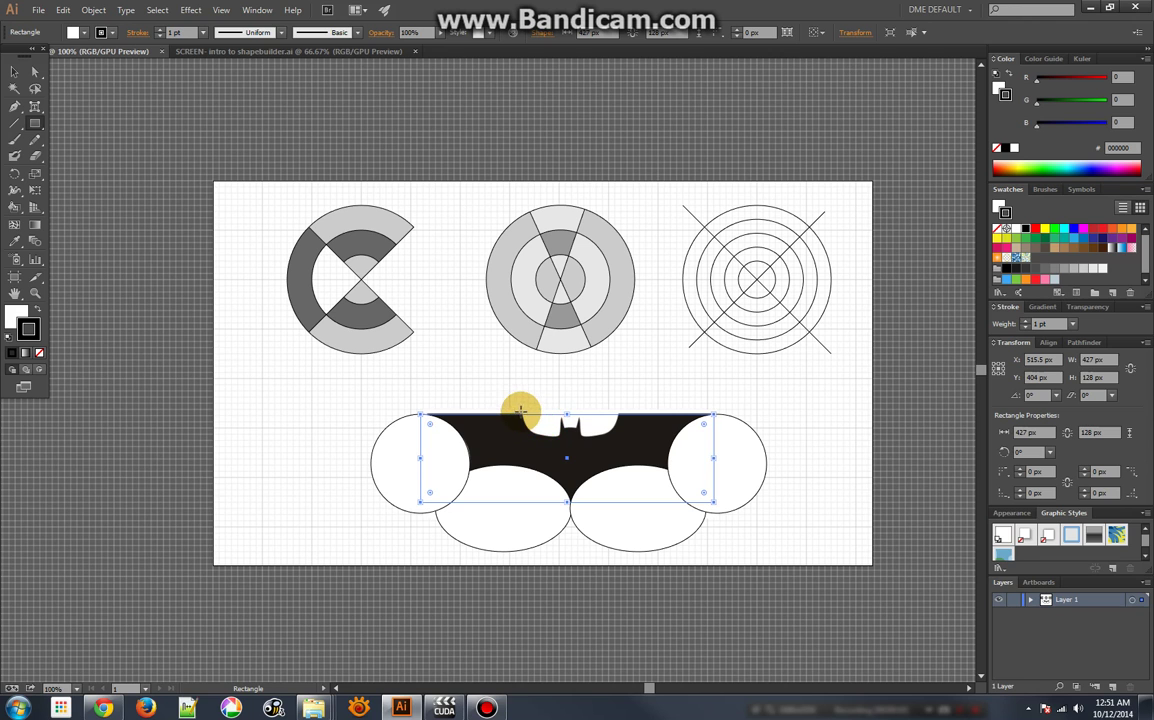
drag(521, 410, 548, 432)
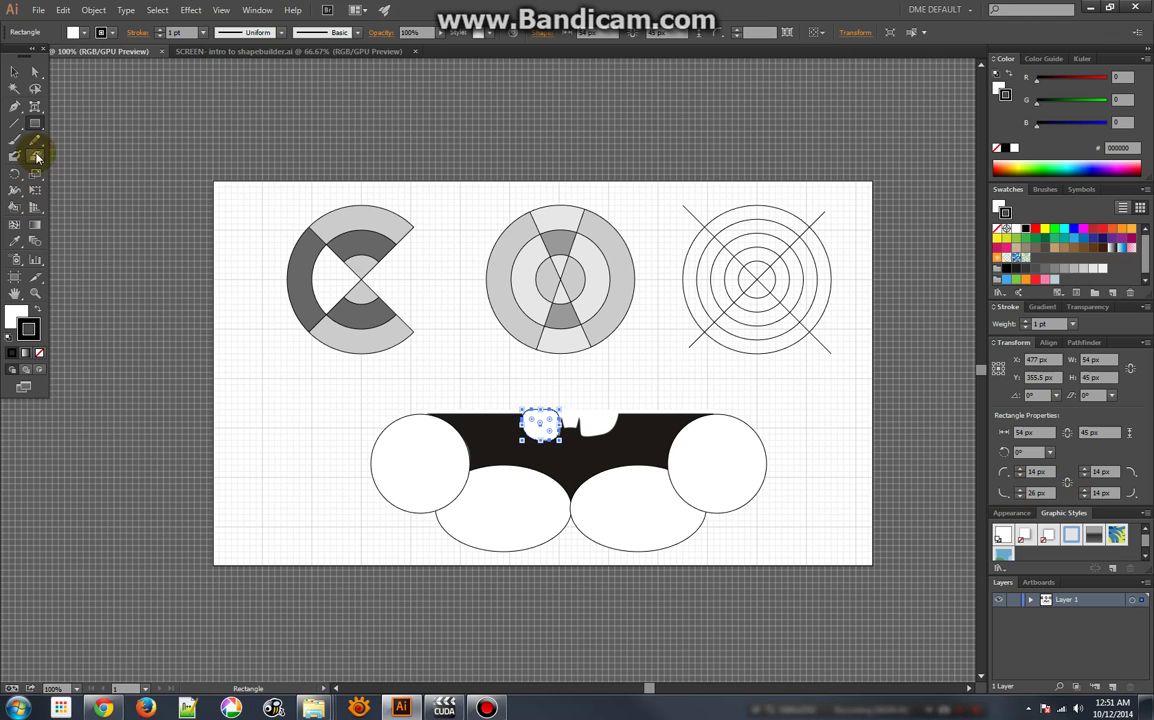
drag(15, 173, 56, 189)
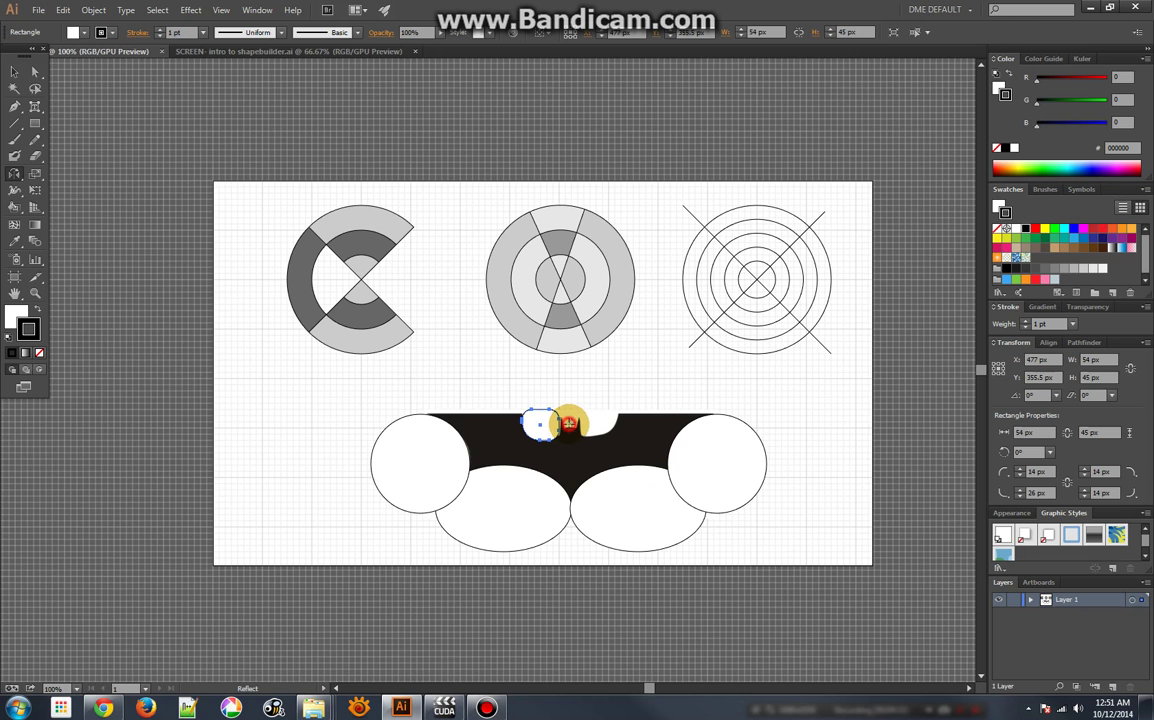
alt+click(568, 423)
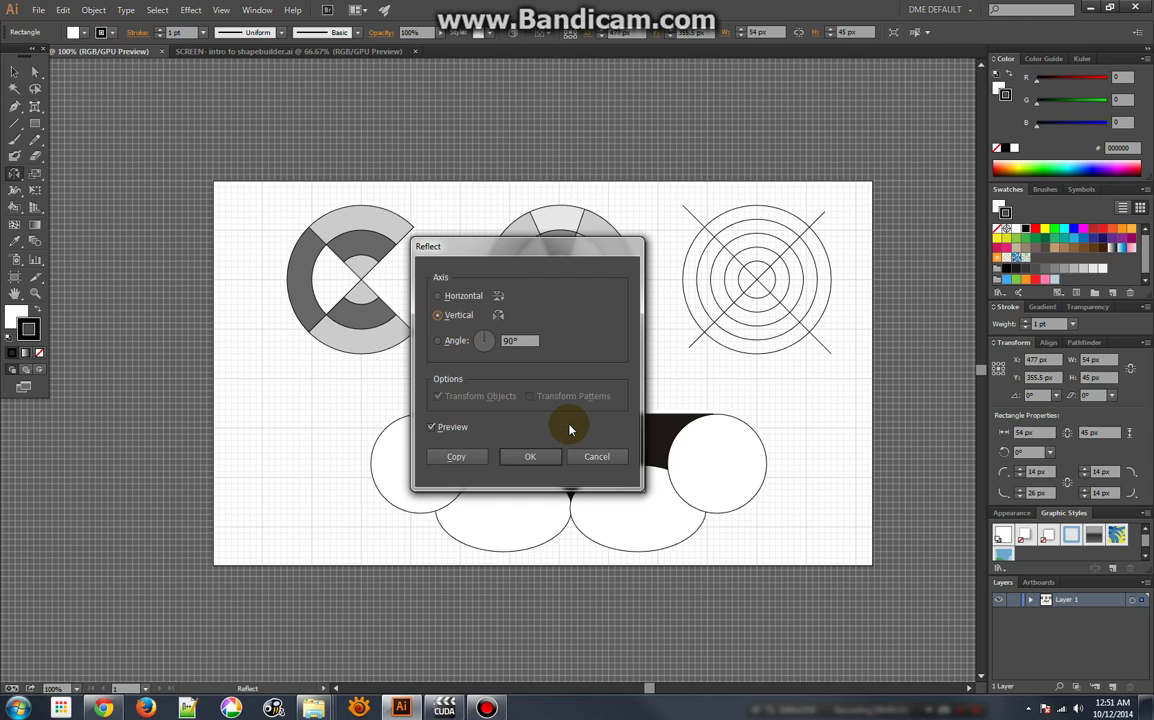
click(456, 460)
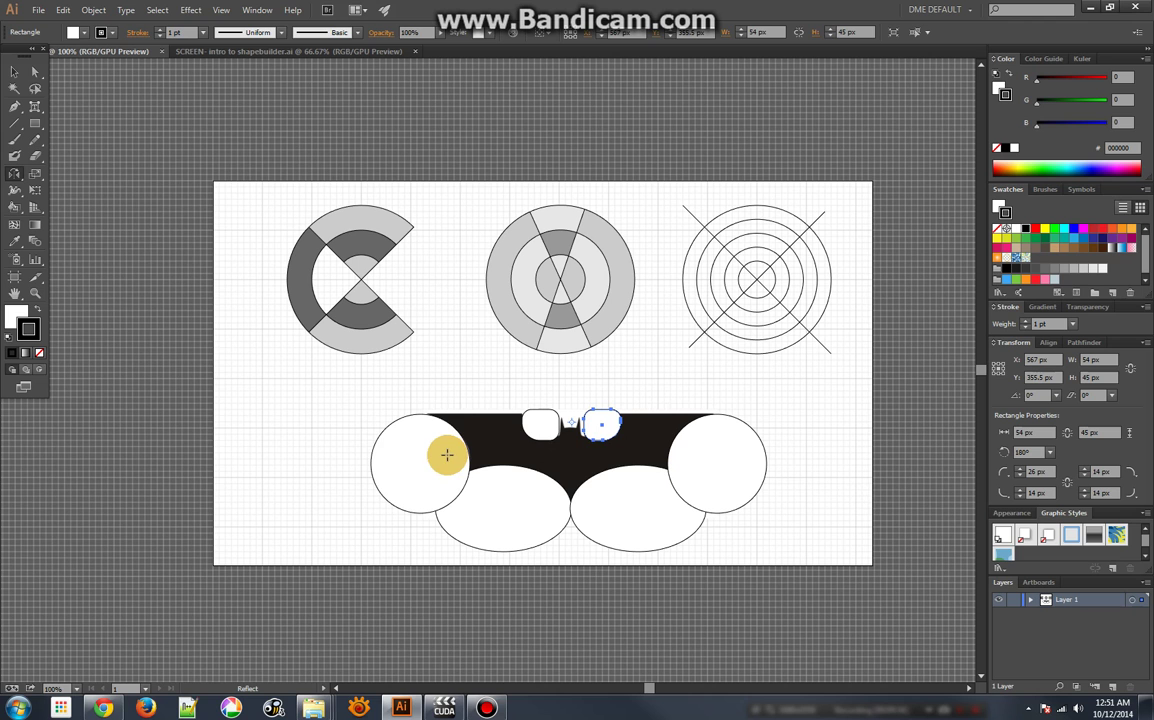
- Delete the Batman reference image, leaving the ear shapes in place
click(12, 73)
click(533, 428)
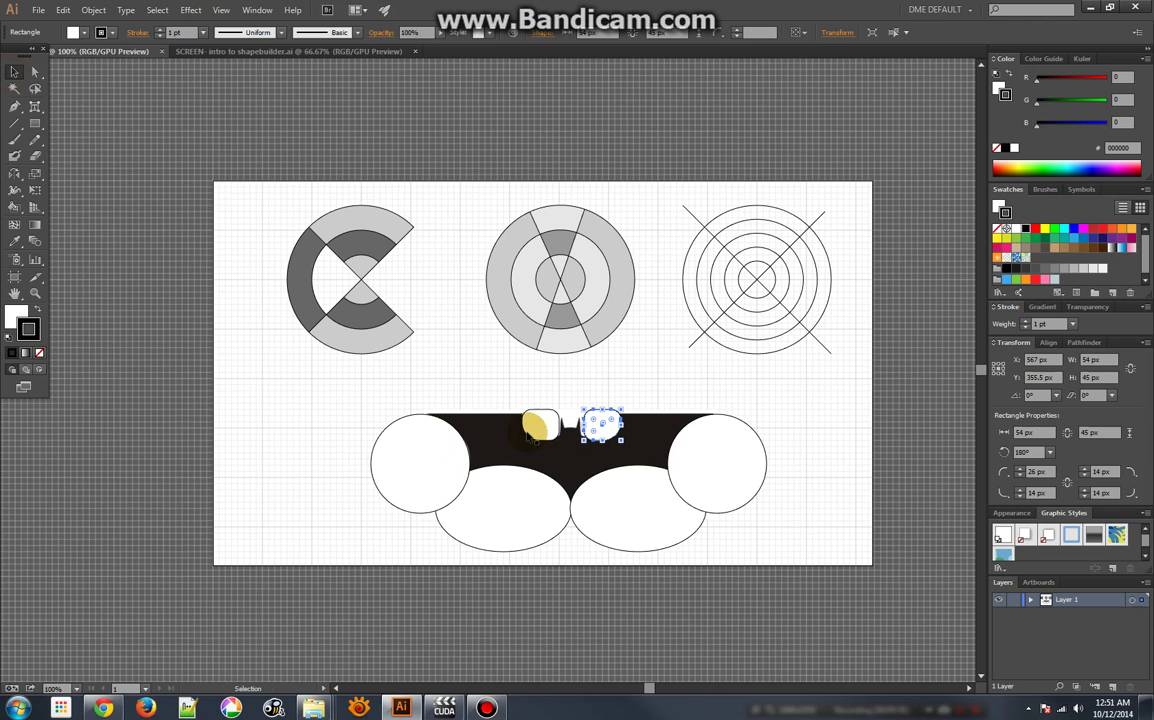
shift+click(541, 430)
click(554, 469)
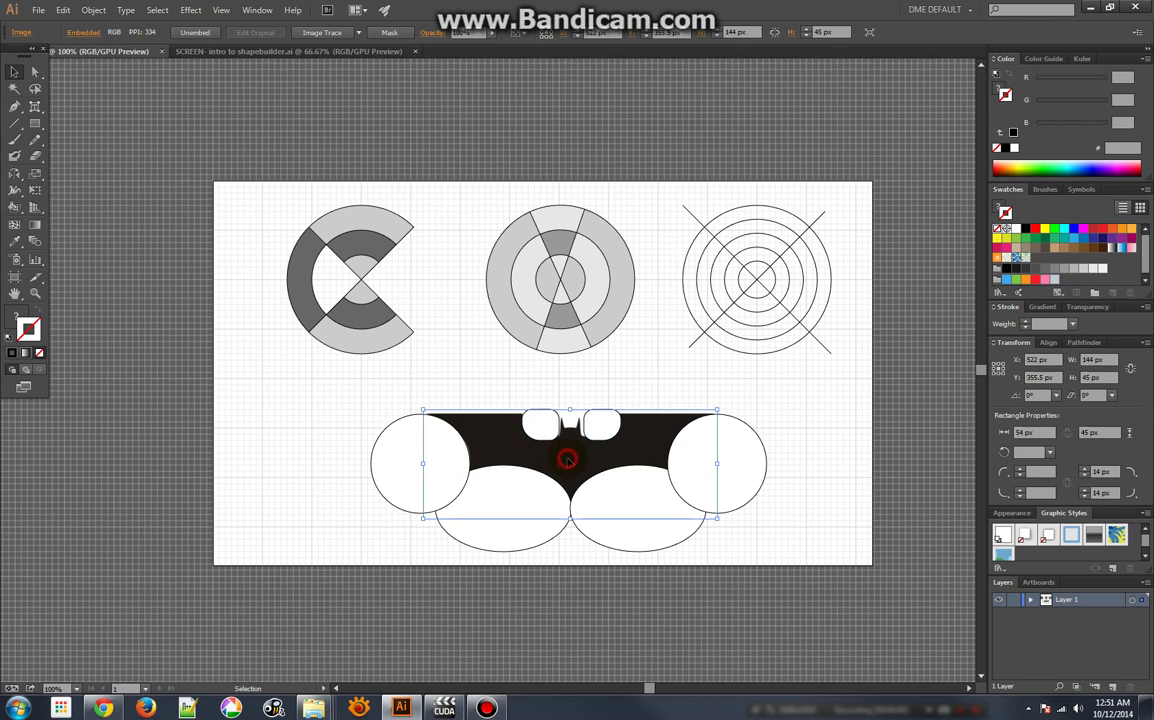
key(Delete)
click(559, 456)
- Select all the bottom construction shapes and merge the bat regions with the Shape Builder
click(451, 393)
drag(420, 392, 744, 502)
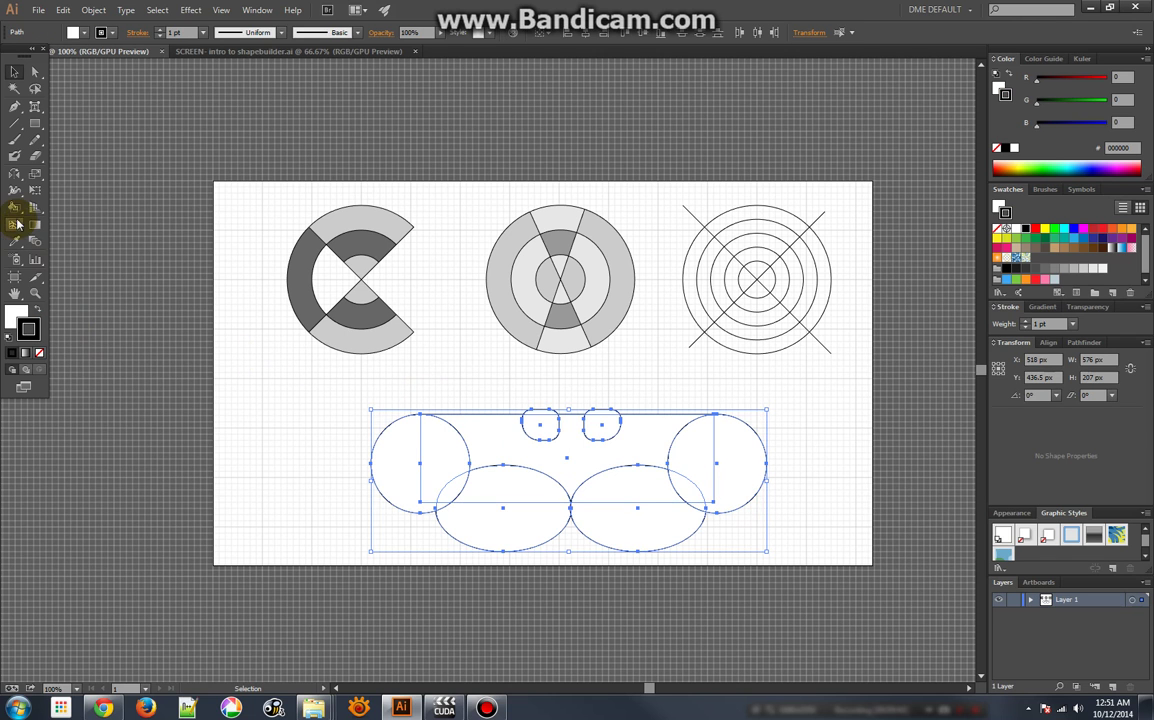
drag(14, 206, 71, 205)
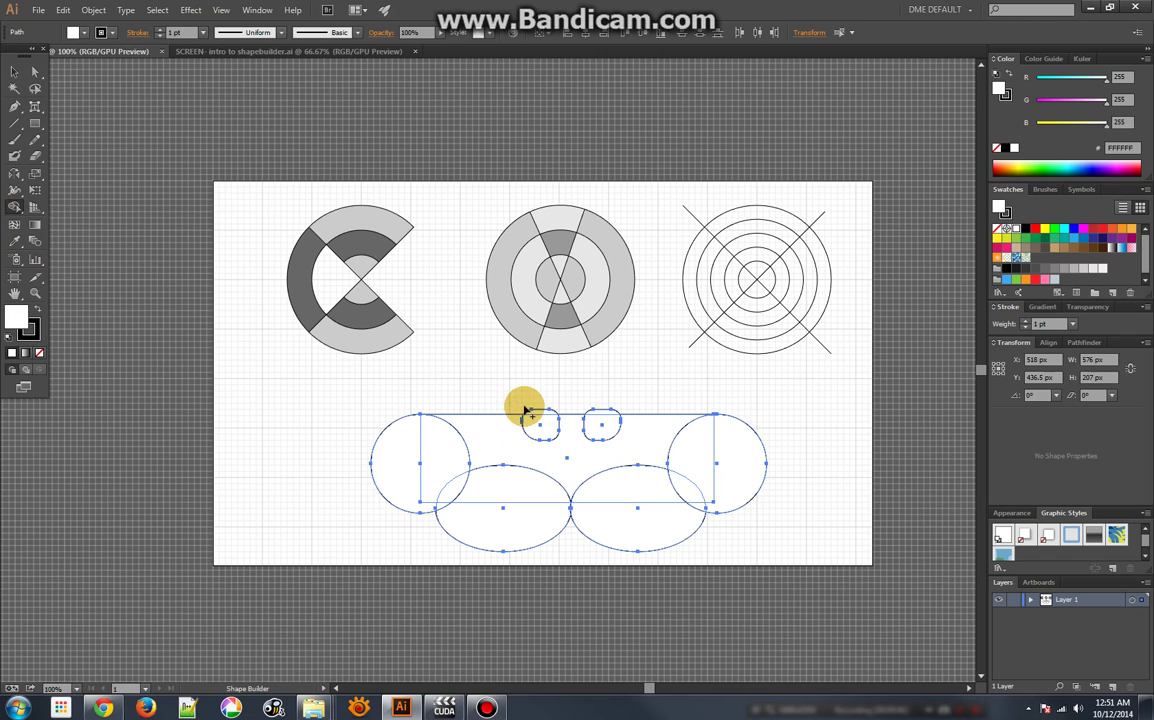
drag(541, 453, 615, 457)
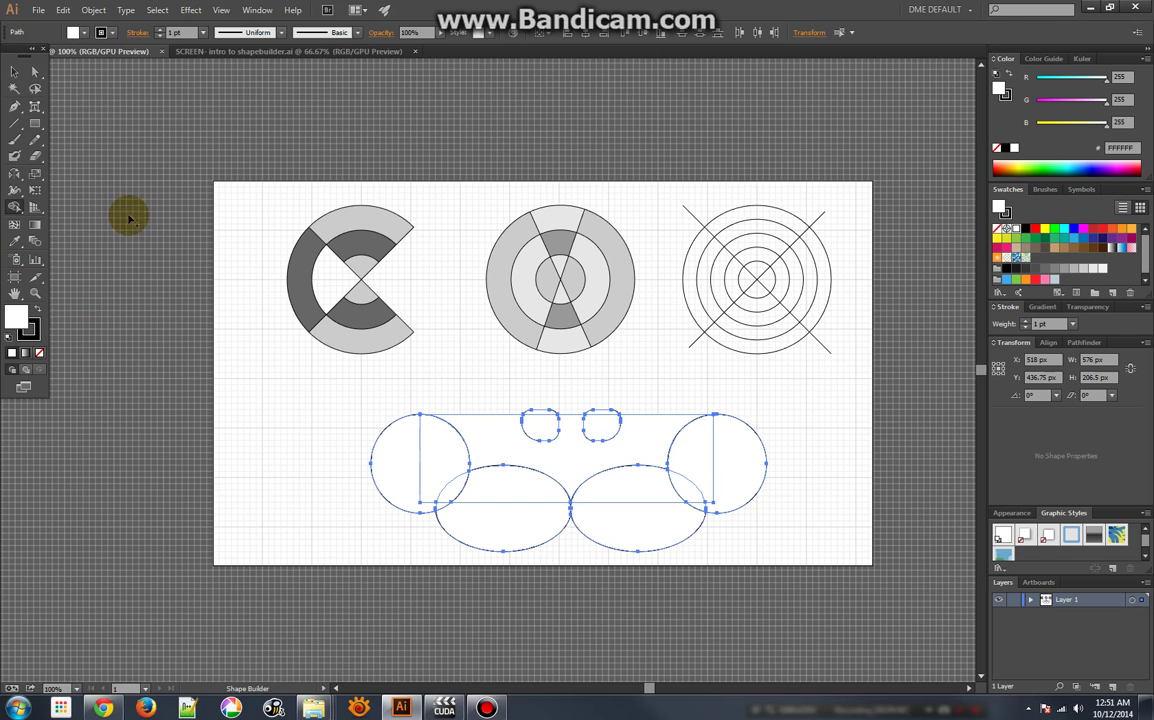
- Move the merged bat shape up above the construction shapes and fill it black
click(15, 74)
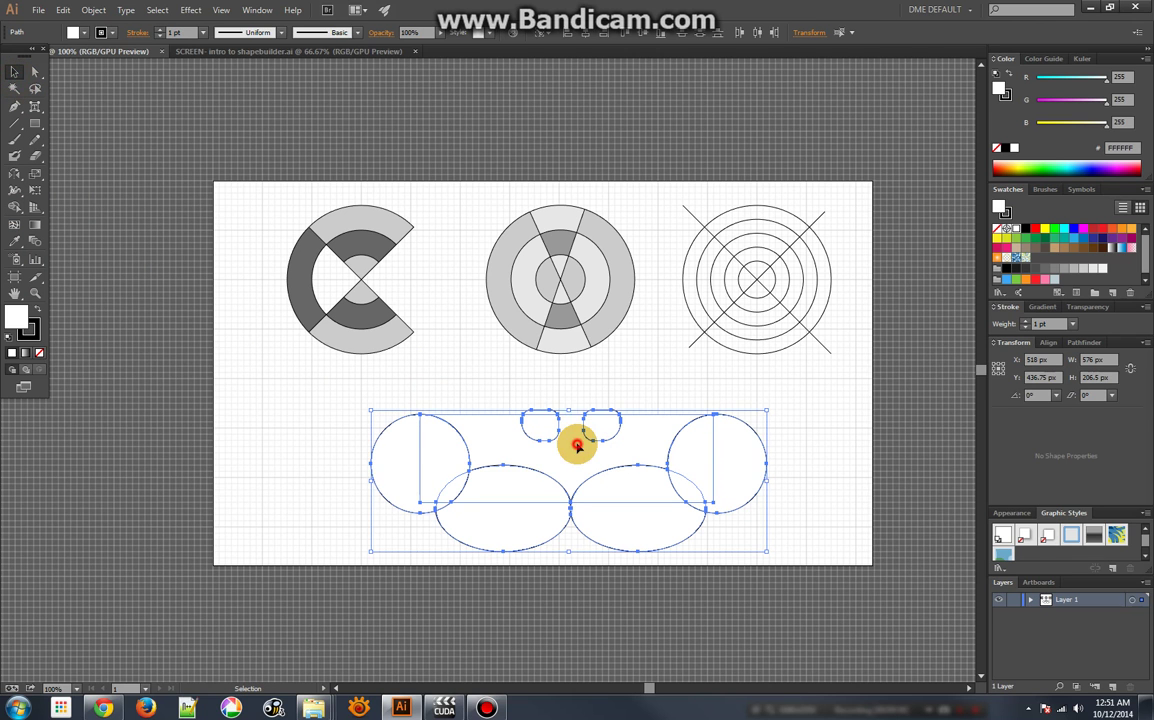
double_click(576, 443)
drag(576, 443, 582, 405)
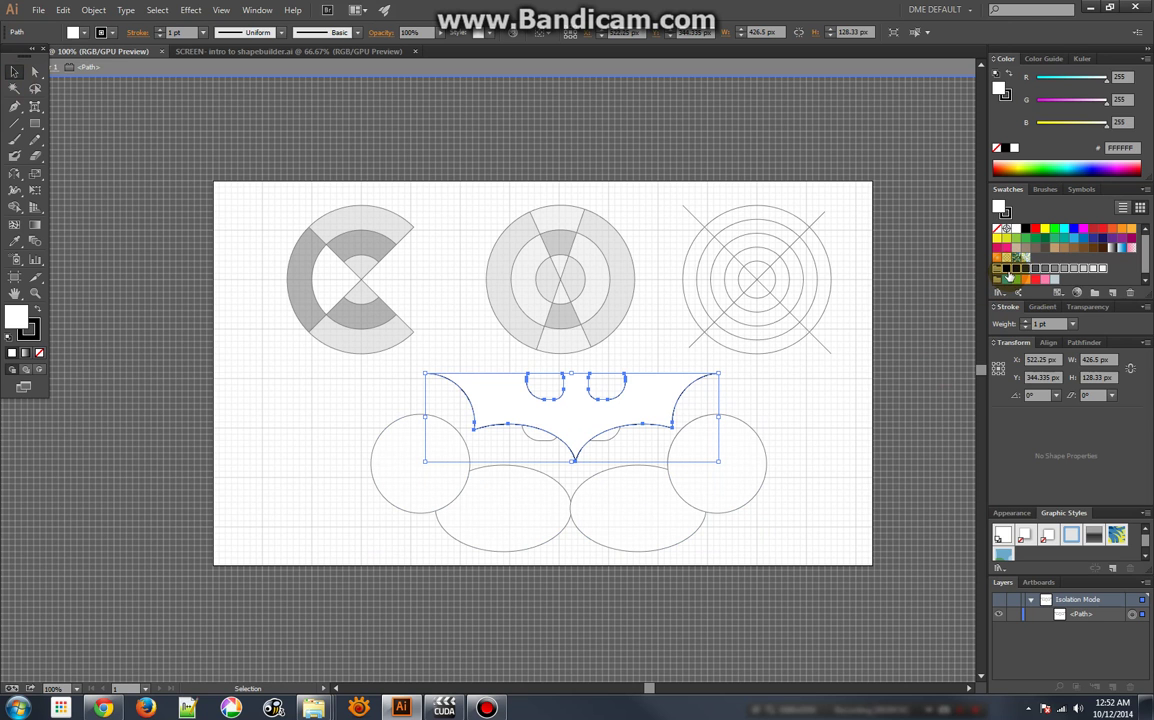
click(1008, 272)
click(829, 406)
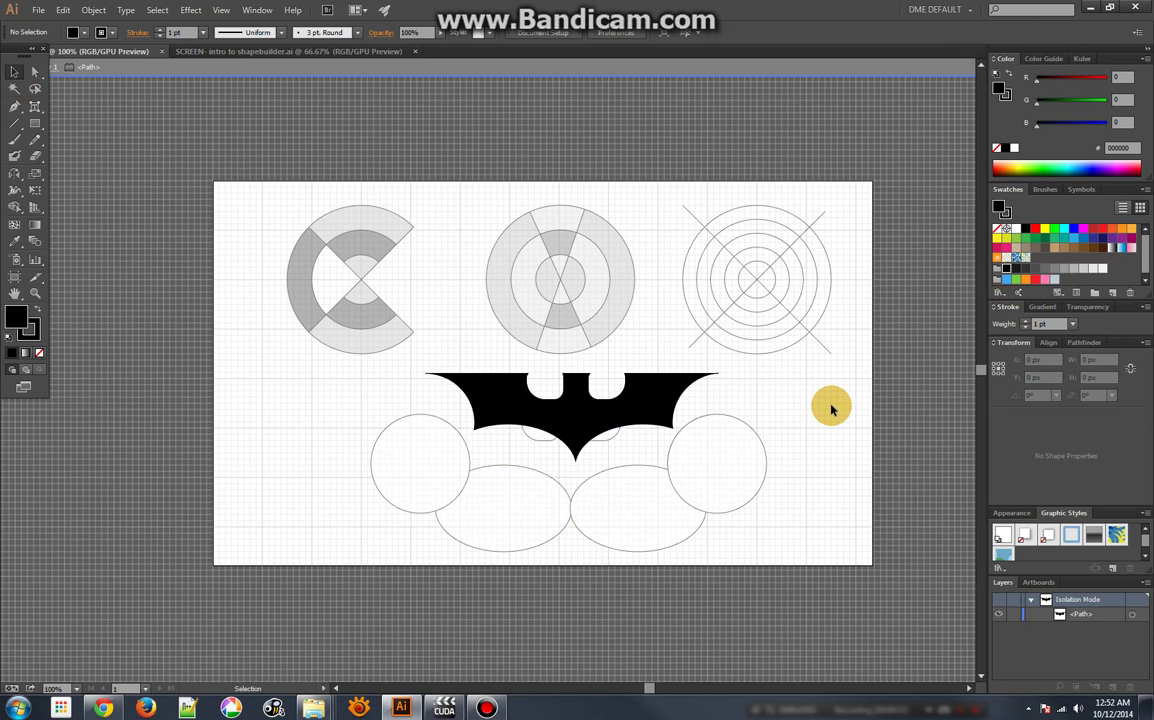